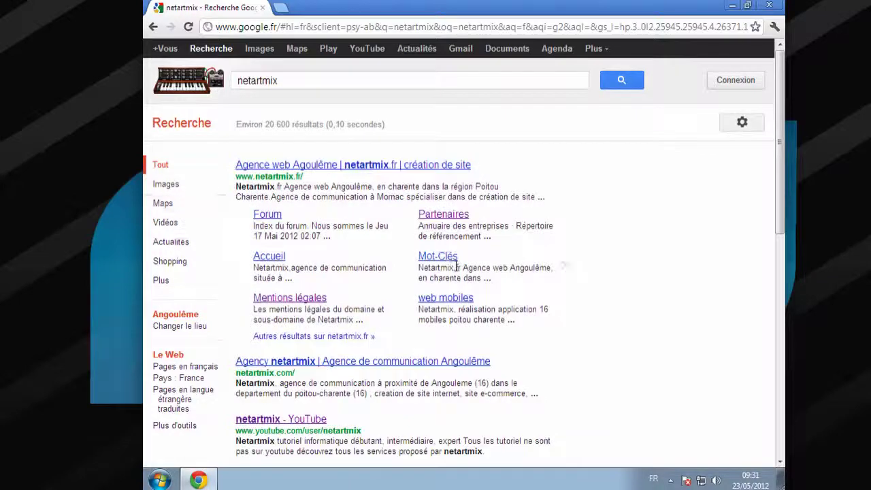
# Change the Google query to 'netartmix twitter'
pyautogui.scroll(-3, 446, 272)
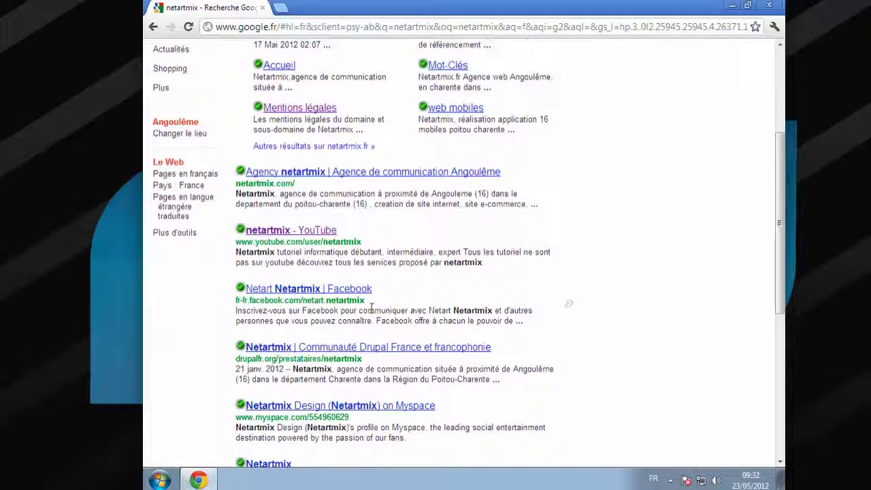
pyautogui.moveTo(344, 294); pyautogui.dragTo(315, 292)
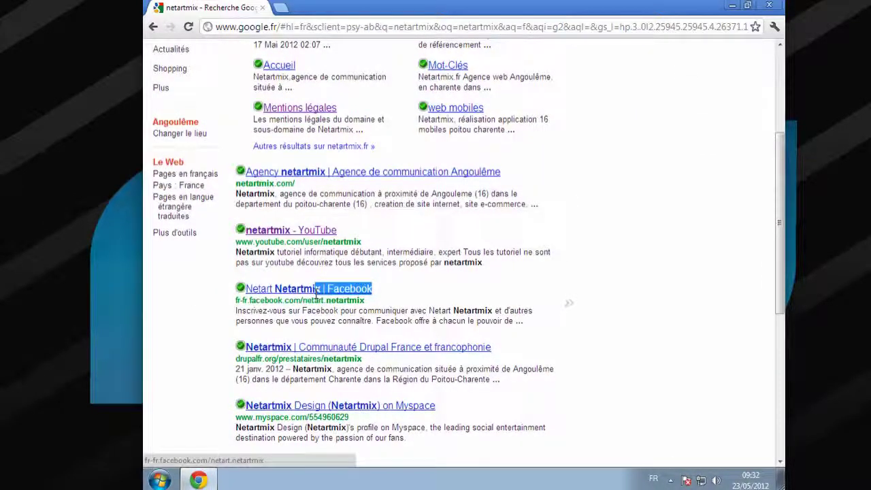
pyautogui.click(618, 284)
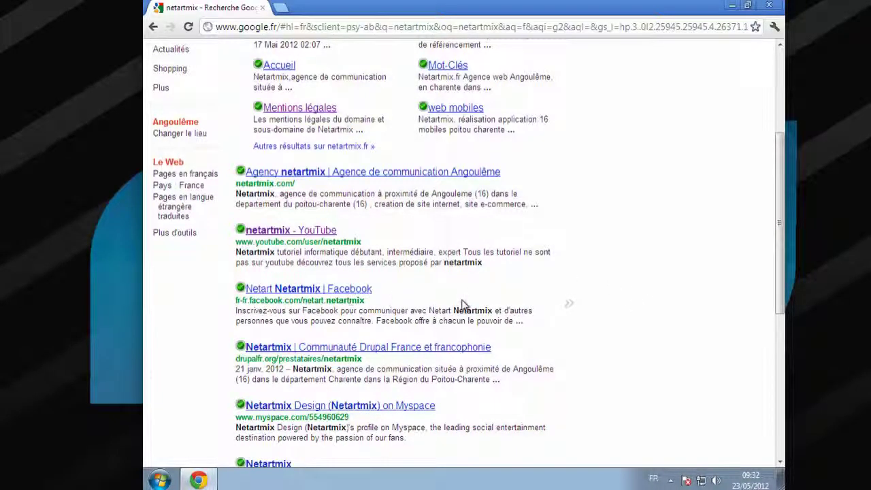
pyautogui.scroll(3, 386, 293)
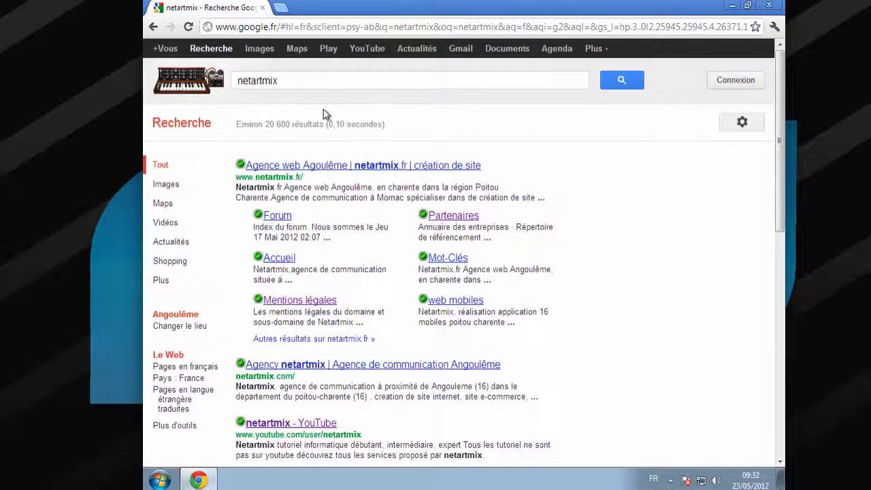
pyautogui.click(301, 78)
pyautogui.write('tw')
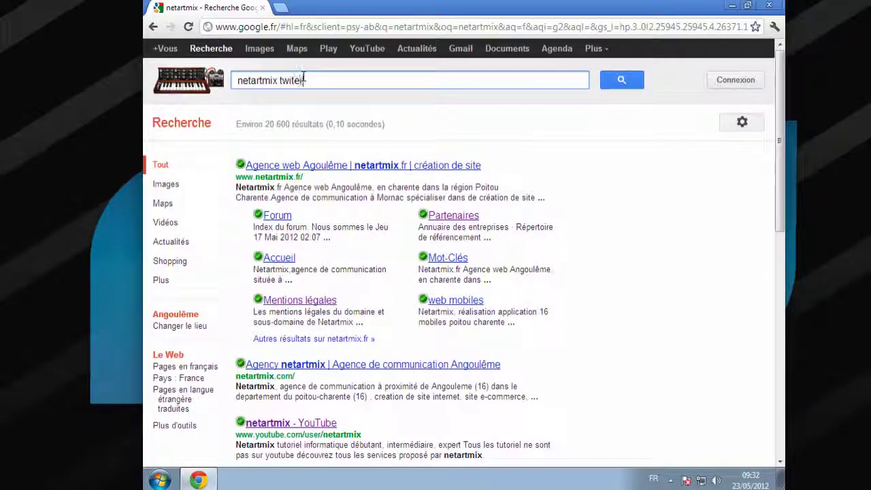
pyautogui.write('itter')
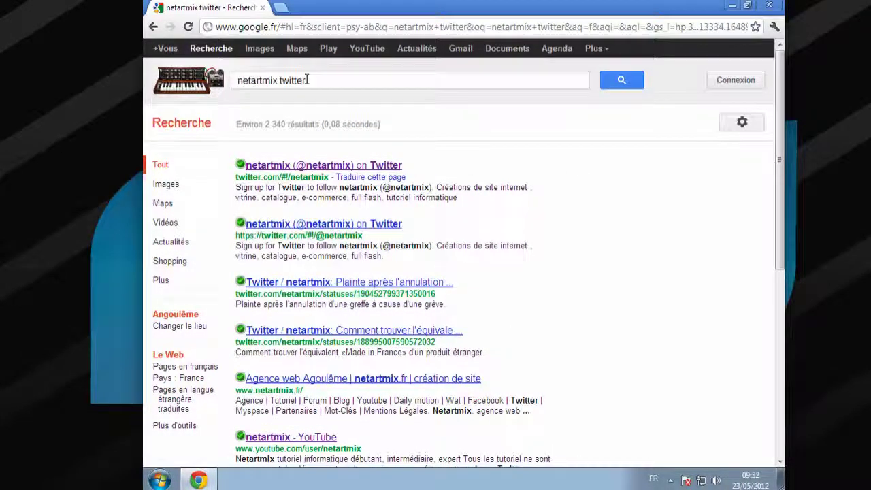
# Search Google for 'tuto.netartmix.com', then clear the search box
pyautogui.moveTo(307, 80); pyautogui.dragTo(224, 80)
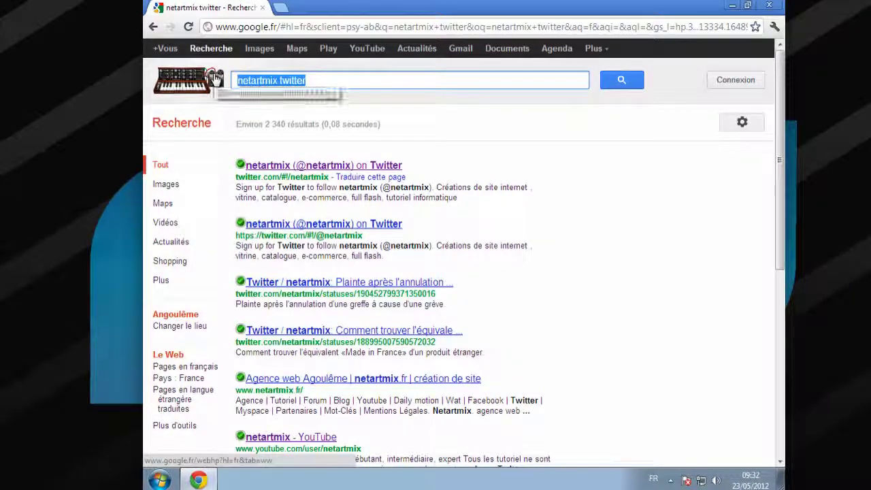
pyautogui.write('tuto.netartm')
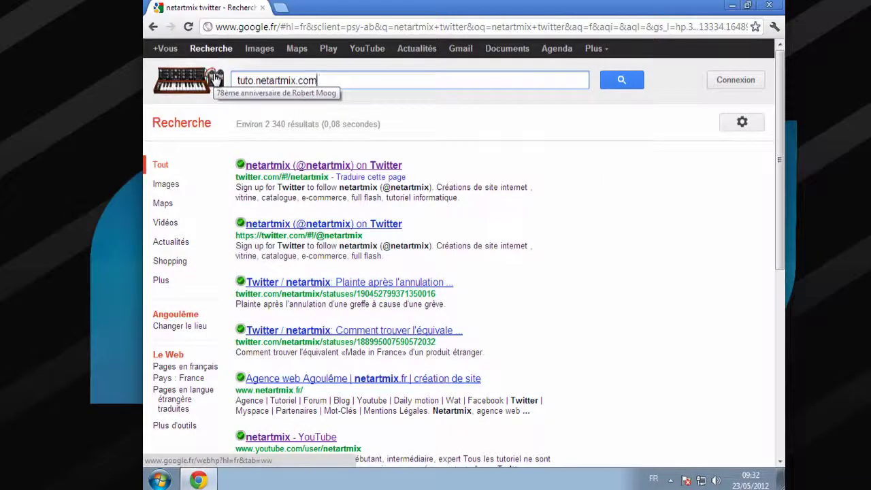
pyautogui.write('ix.com')
pyautogui.press('Return')
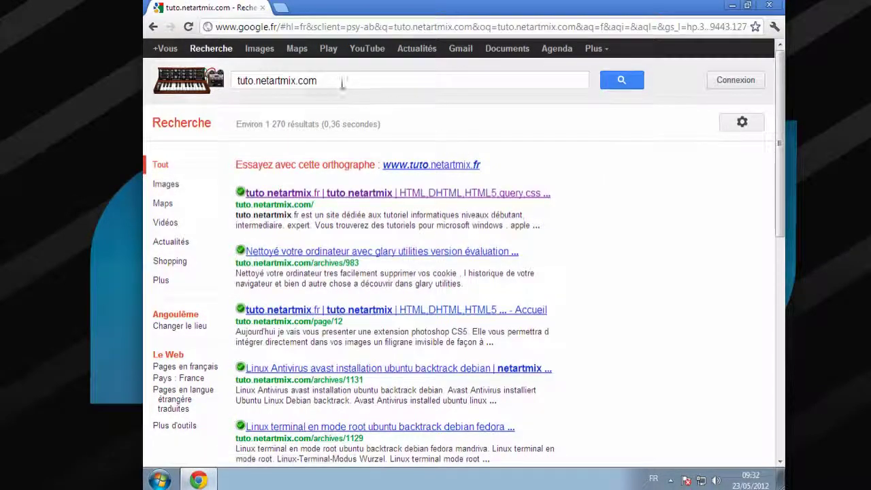
pyautogui.tripleClick(342, 81)
pyautogui.press('BackSpace')
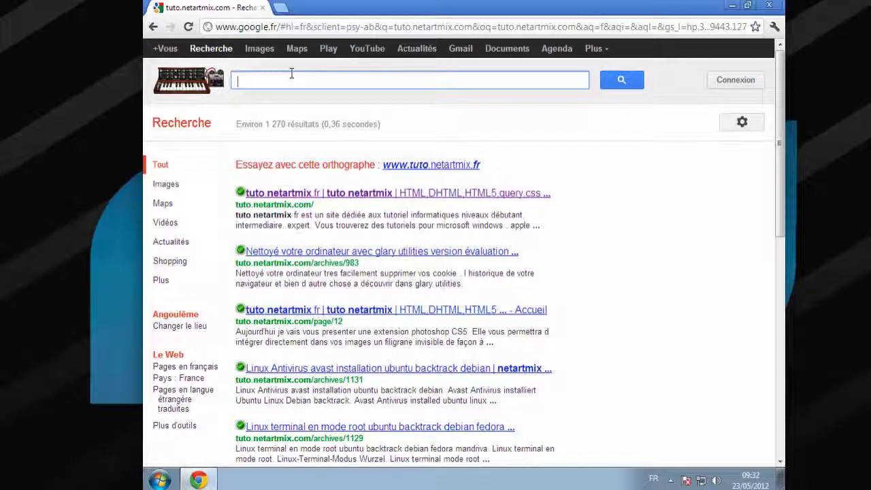
# Search Google for 'supermailer' and open the 'Télécharger SuperMailer - 01net.com' result
pyautogui.write('super')
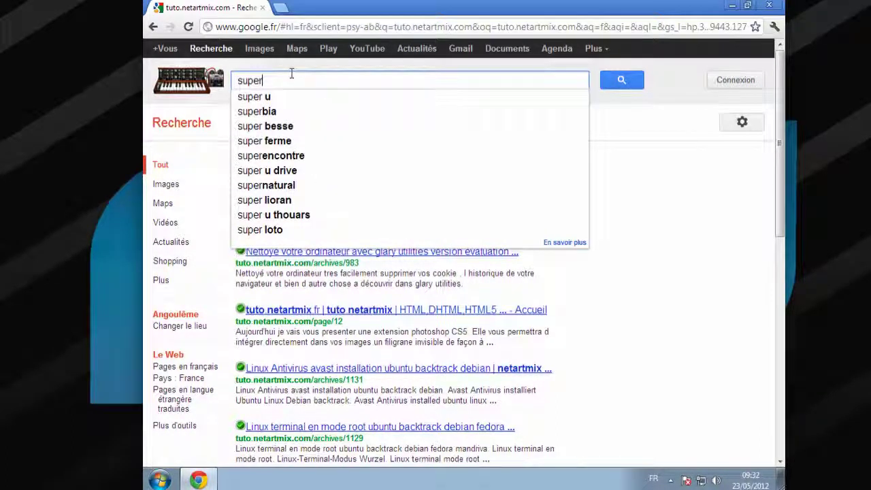
pyautogui.write('mailer')
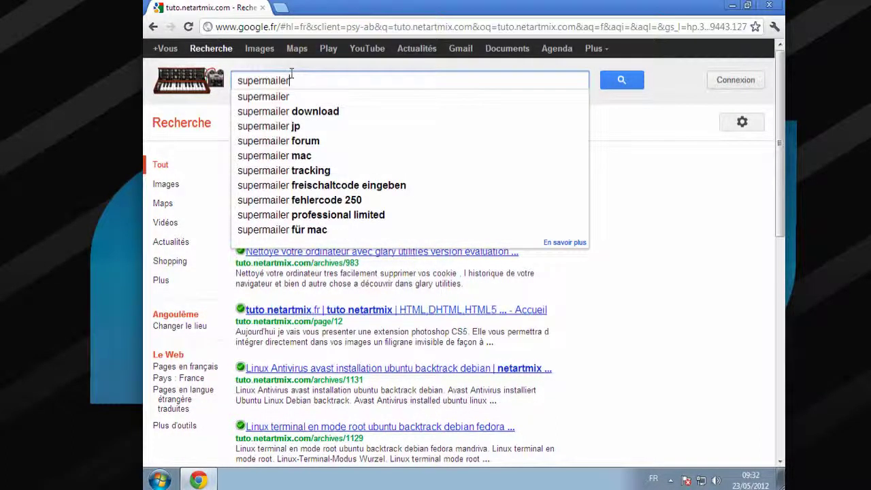
pyautogui.press('Return')
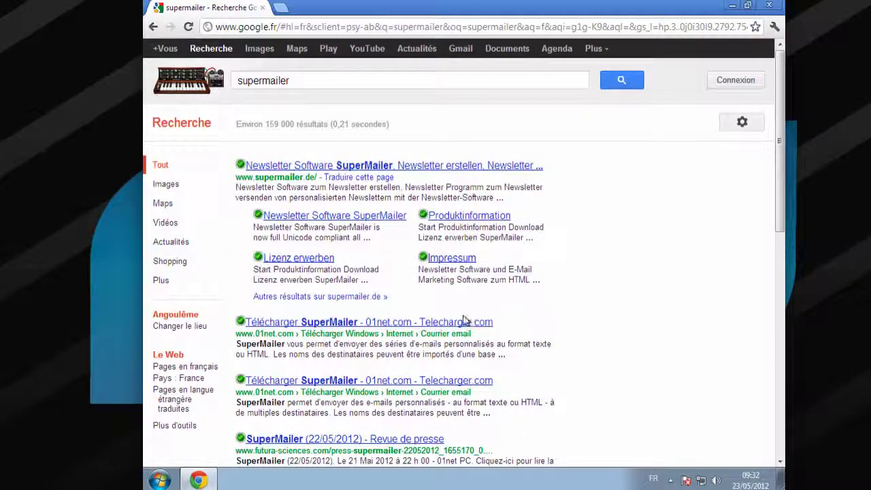
pyautogui.click(300, 322)
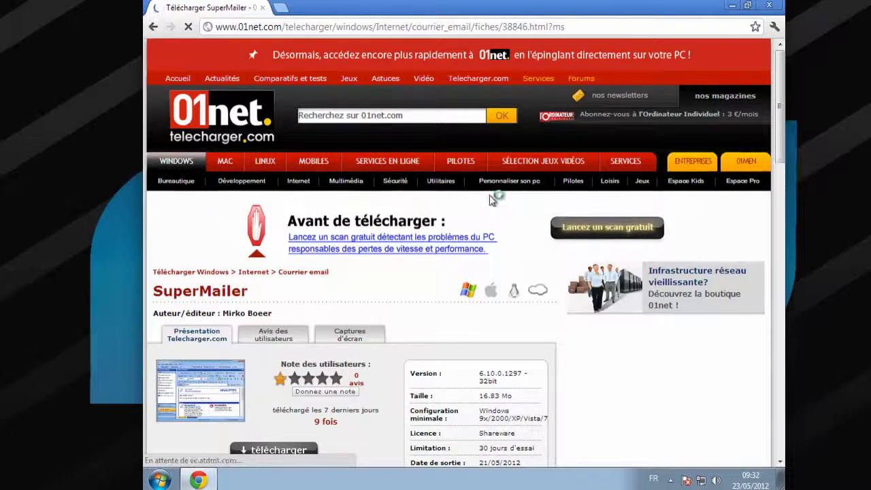
# Start the smintsw.zip download from 01net and decline the BFM Business popup
pyautogui.scroll(-2, 477, 218)
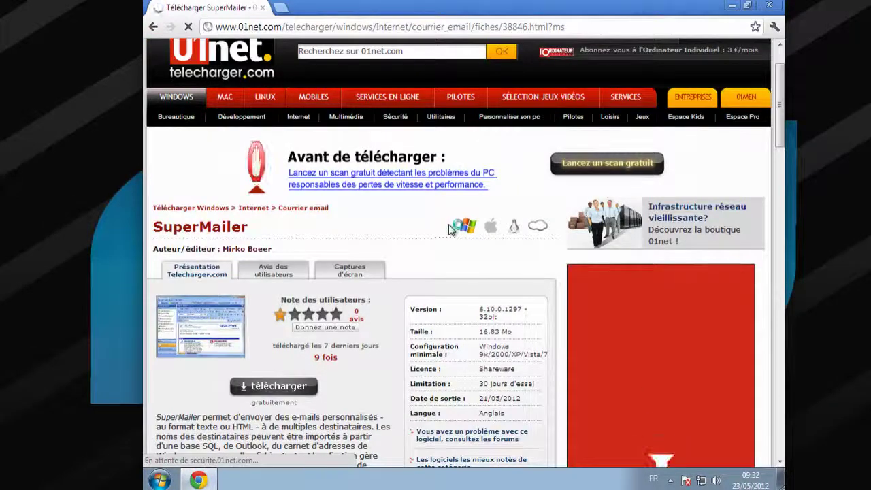
pyautogui.scroll(-1, 449, 231)
pyautogui.scroll(-1, 450, 230)
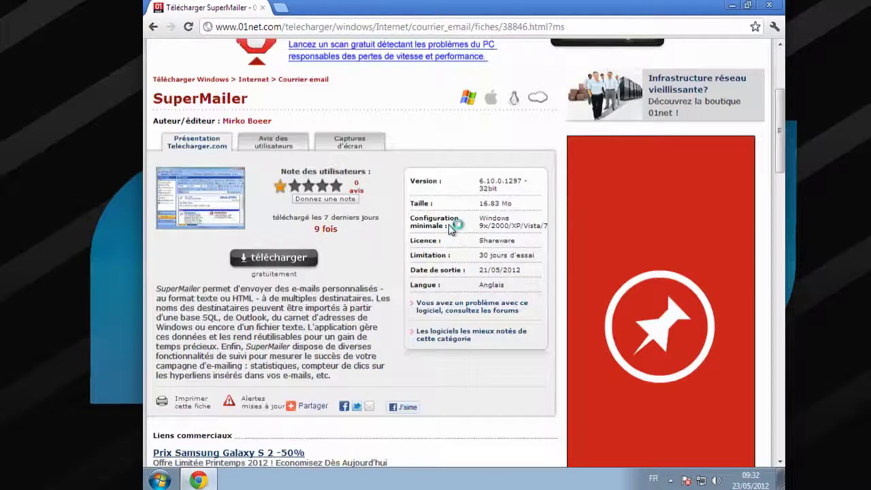
pyautogui.click(260, 268)
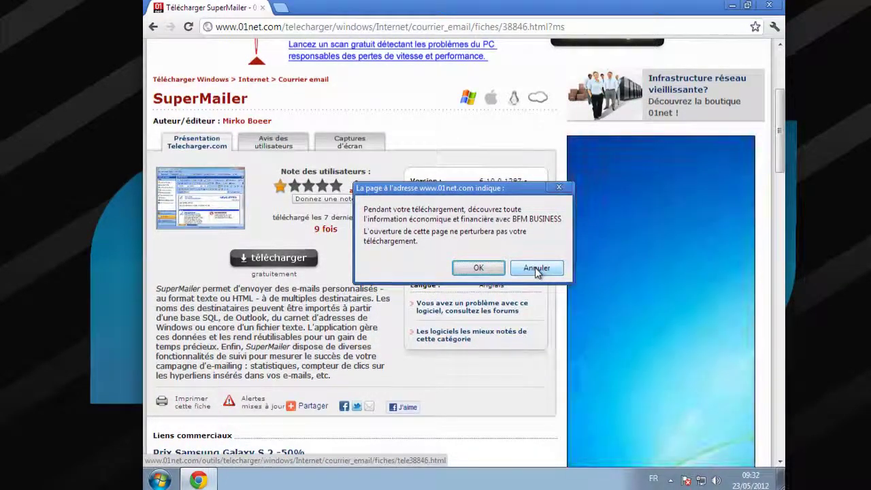
pyautogui.click(537, 268)
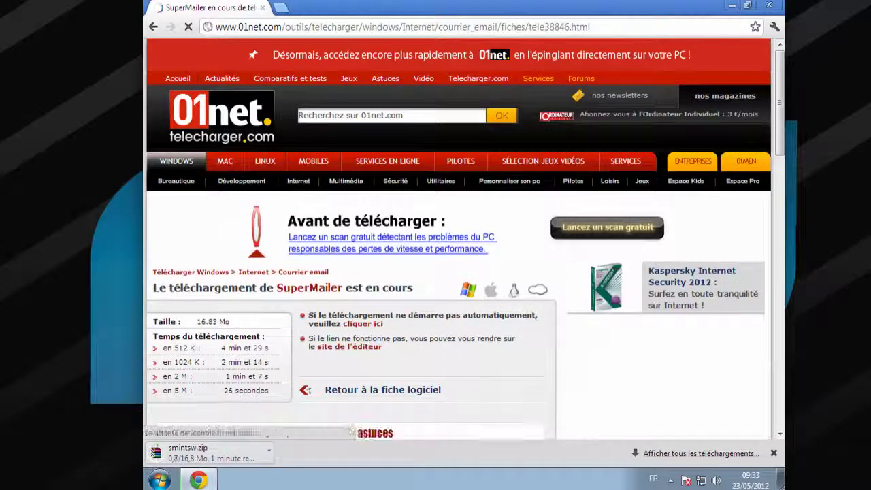
# Go back through the browser history to the Google supermailer results
pyautogui.click(152, 29)
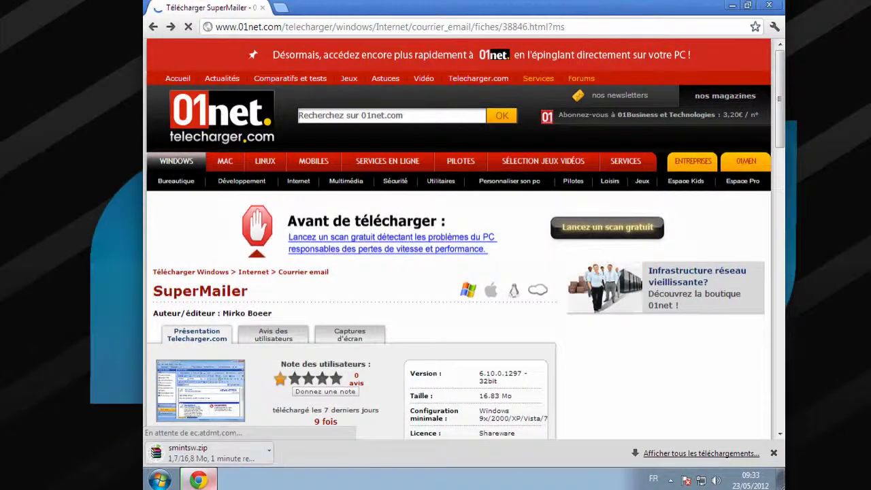
pyautogui.moveTo(198, 480)
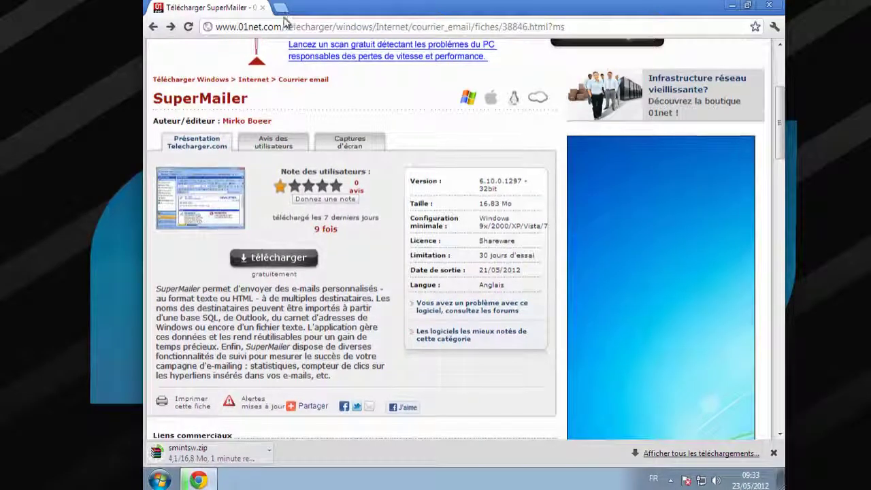
pyautogui.click(152, 26)
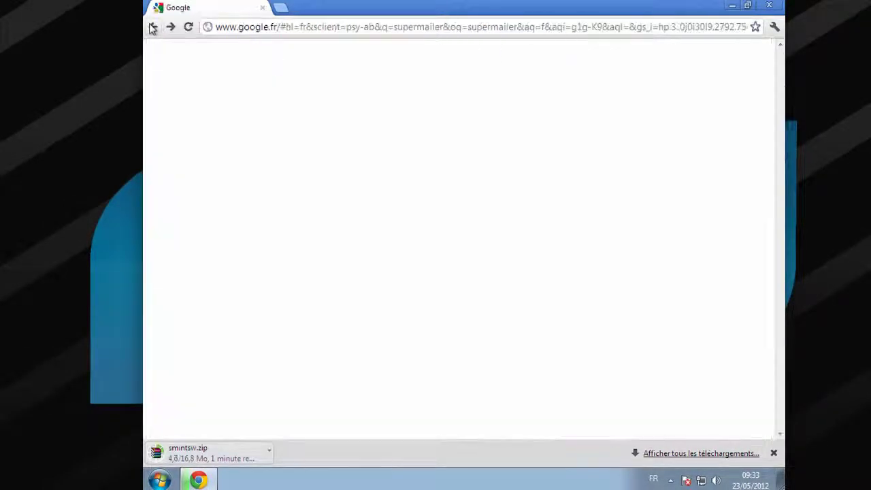
# Return to the tuto.netartmix.com results, minimize and restore Chrome, and open Start
pyautogui.click(153, 27)
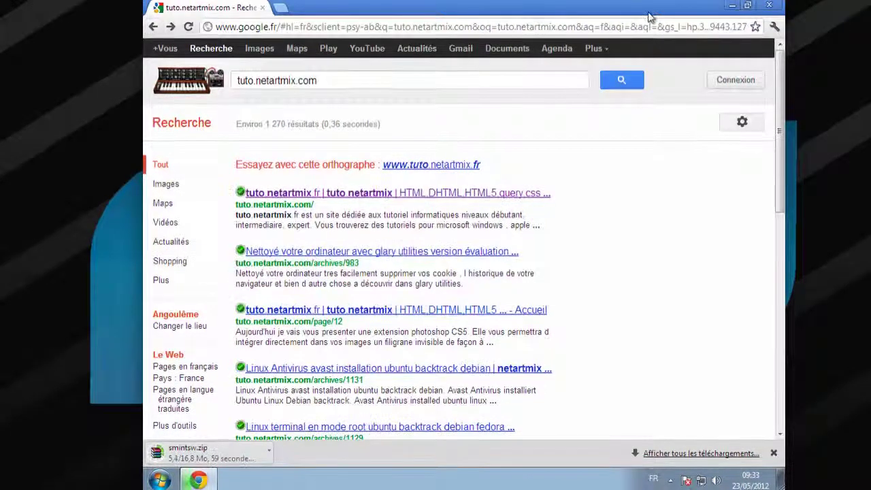
pyautogui.click(730, 6)
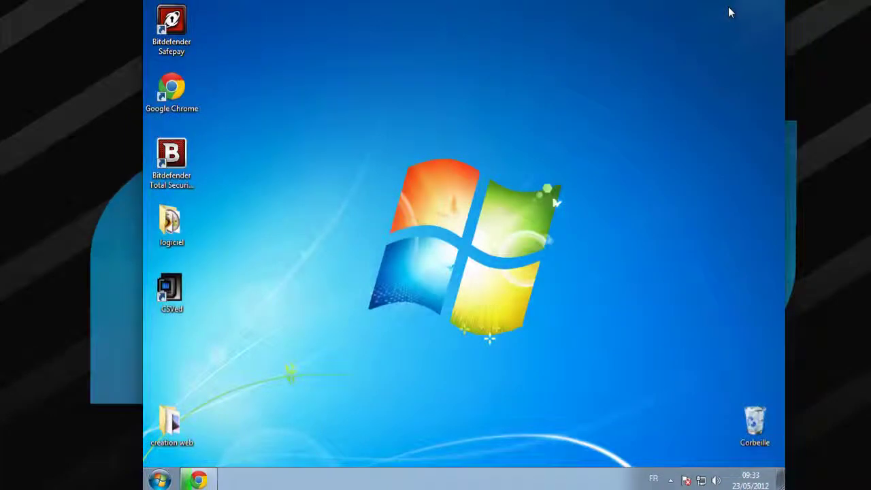
pyautogui.click(197, 480)
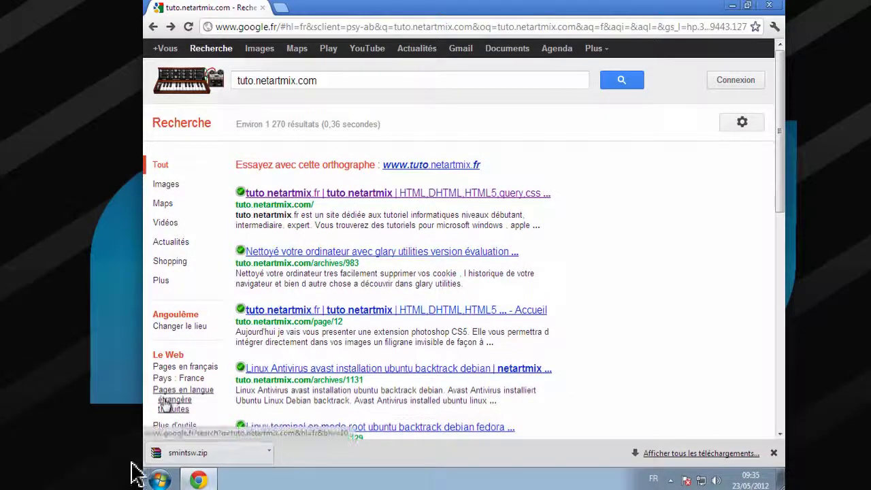
pyautogui.click(163, 482)
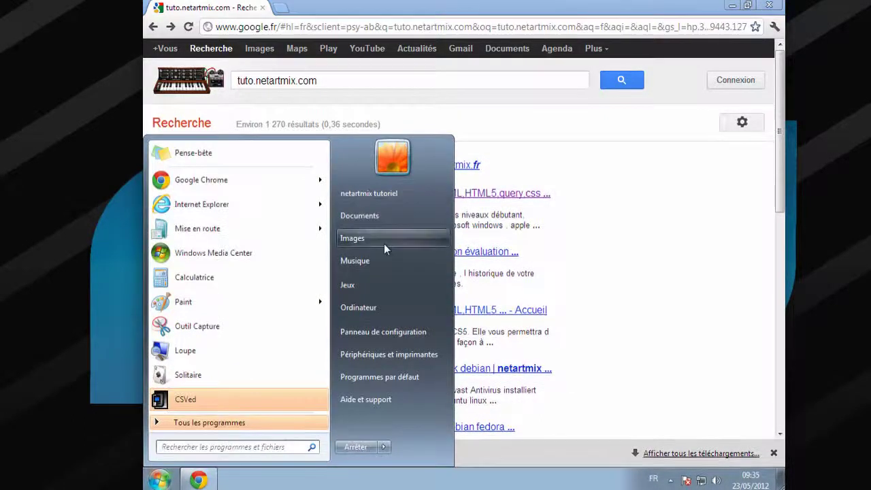
# Extract the smintsw archive in Téléchargements and open the smintsw folder
pyautogui.click(364, 199)
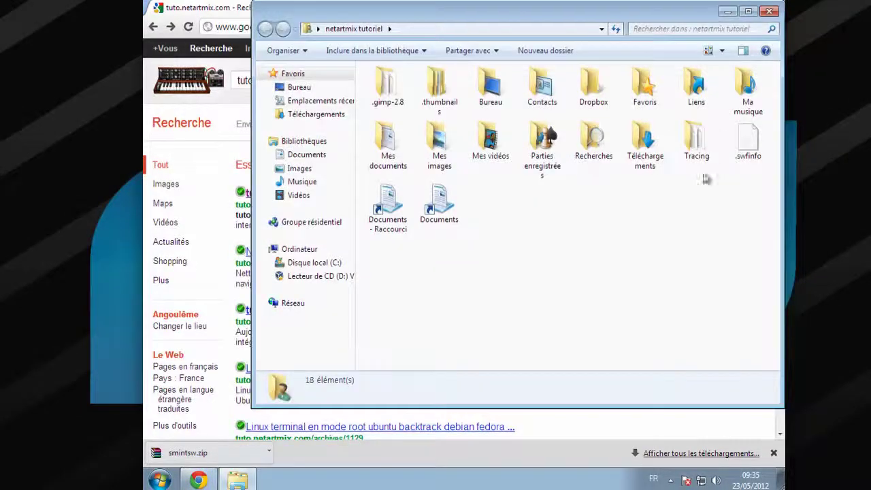
pyautogui.doubleClick(647, 146)
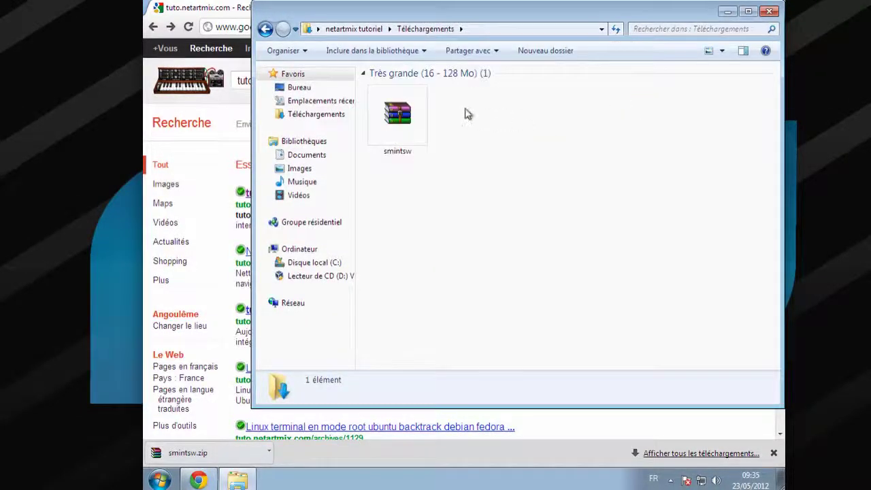
pyautogui.click(415, 114)
pyautogui.rightClick(415, 114)
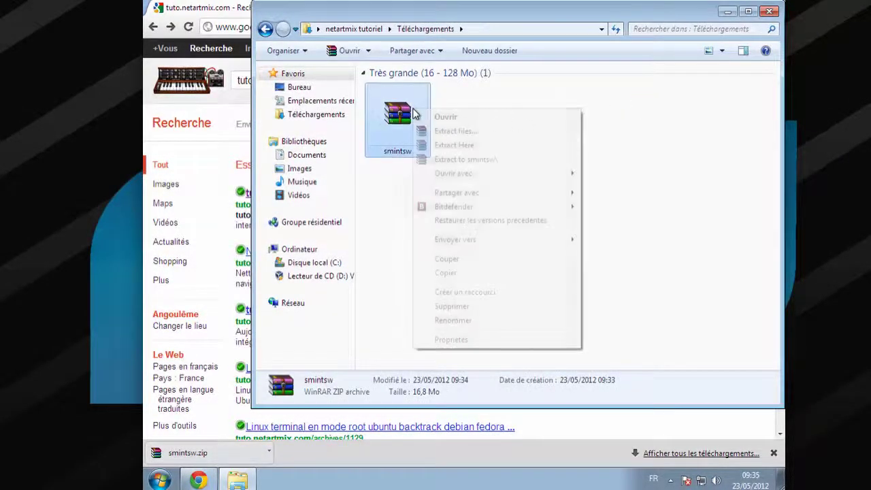
pyautogui.click(468, 159)
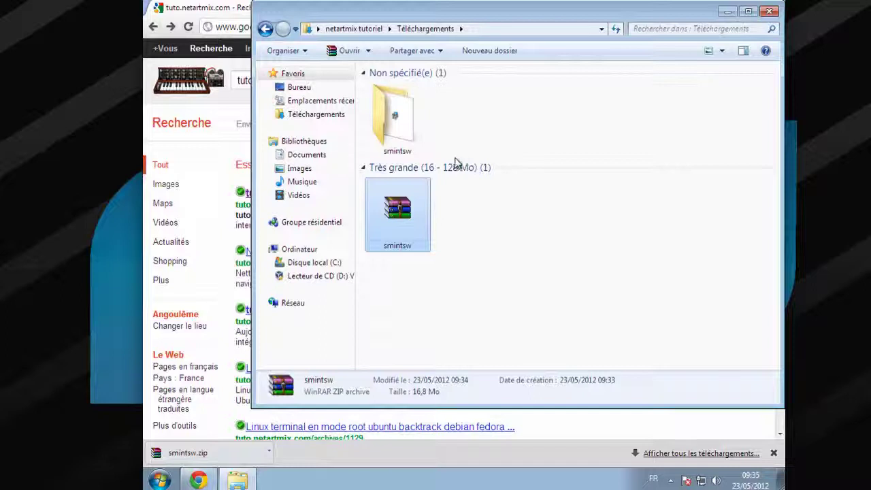
pyautogui.doubleClick(384, 122)
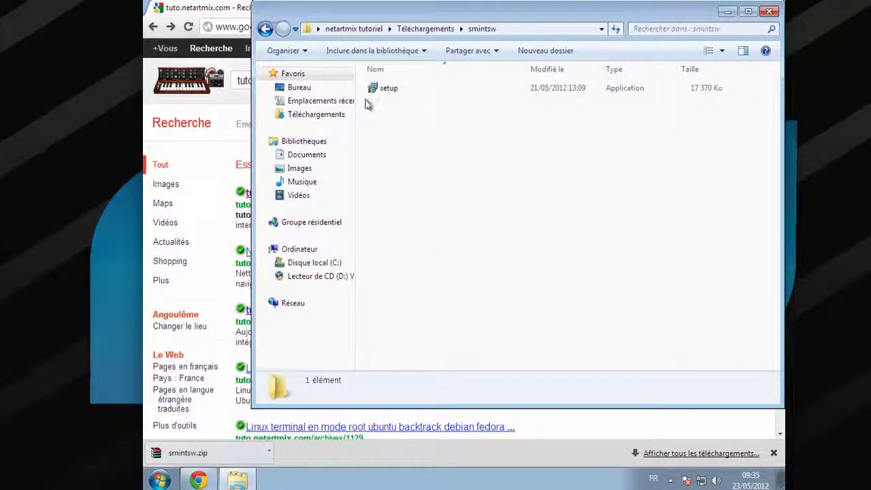
# Run the SuperMailer setup program and allow it through the UAC prompt
pyautogui.click(383, 89)
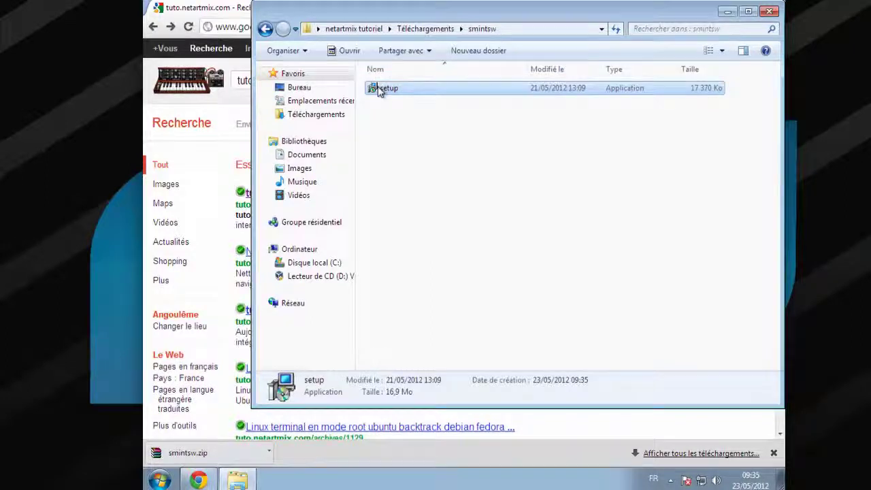
pyautogui.rightClick(380, 92)
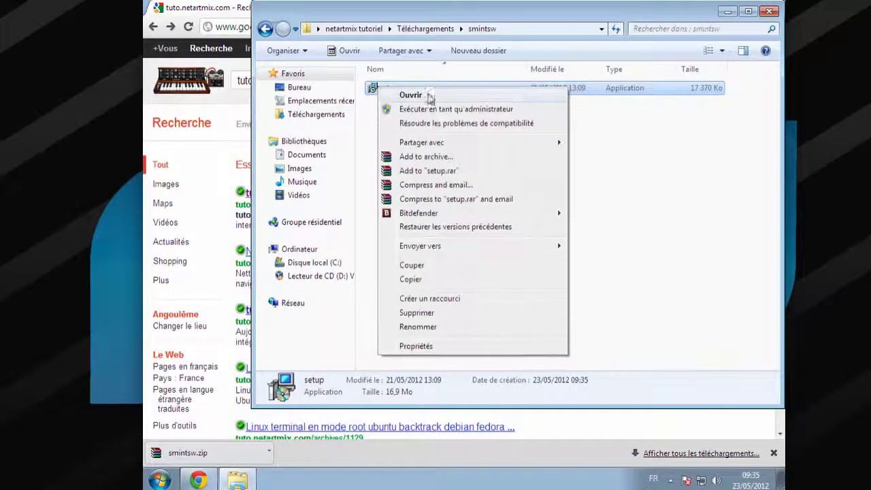
pyautogui.click(436, 101)
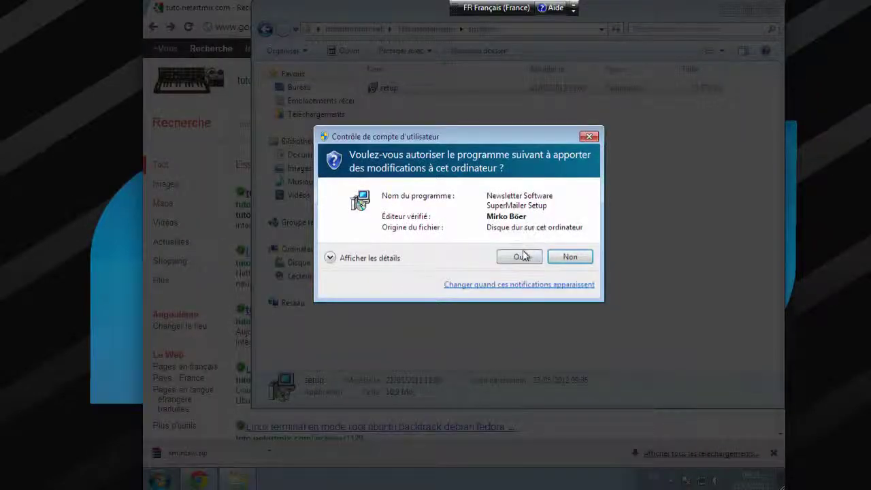
pyautogui.click(521, 257)
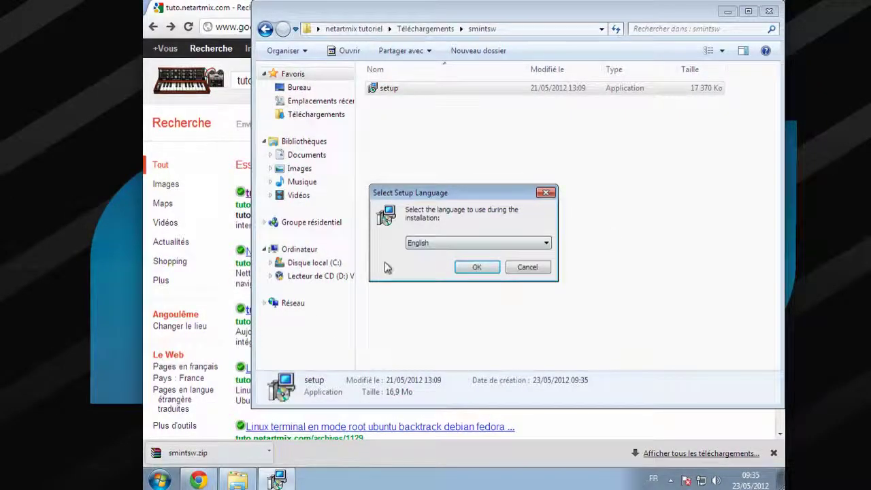
# Choose English as the setup language and accept the license agreement
pyautogui.click(427, 247)
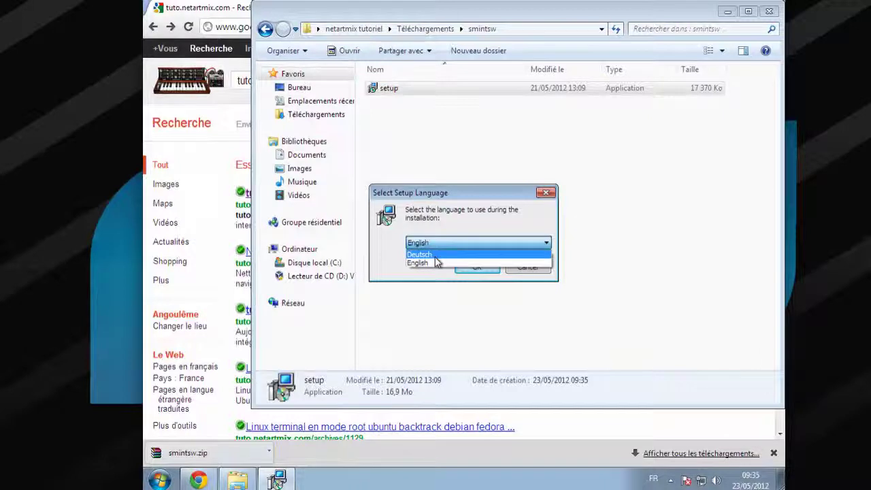
pyautogui.click(437, 262)
pyautogui.click(471, 268)
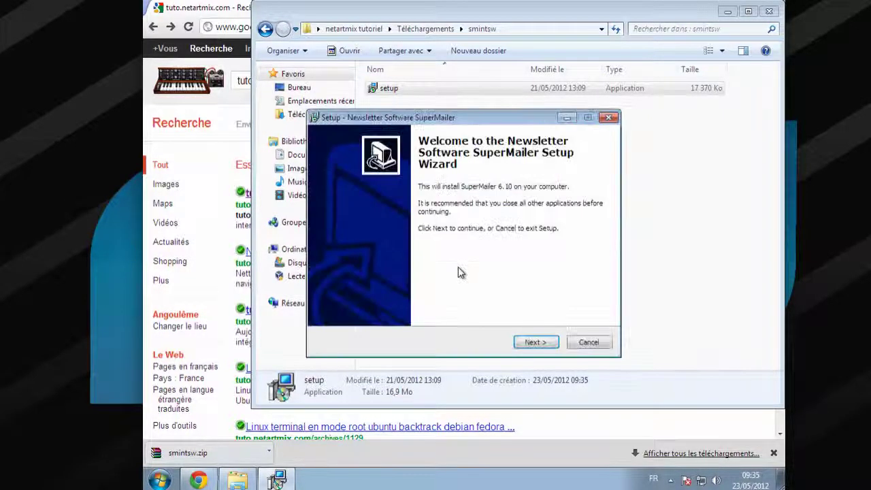
pyautogui.click(544, 342)
pyautogui.click(371, 303)
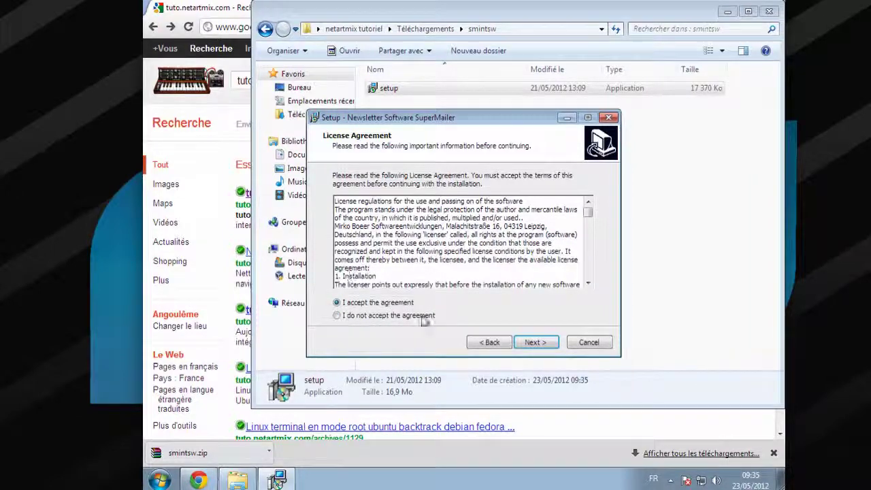
# Install SuperMailer to the default C:\Program Files\SuperMailer folder and finish, launching it
pyautogui.click(554, 344)
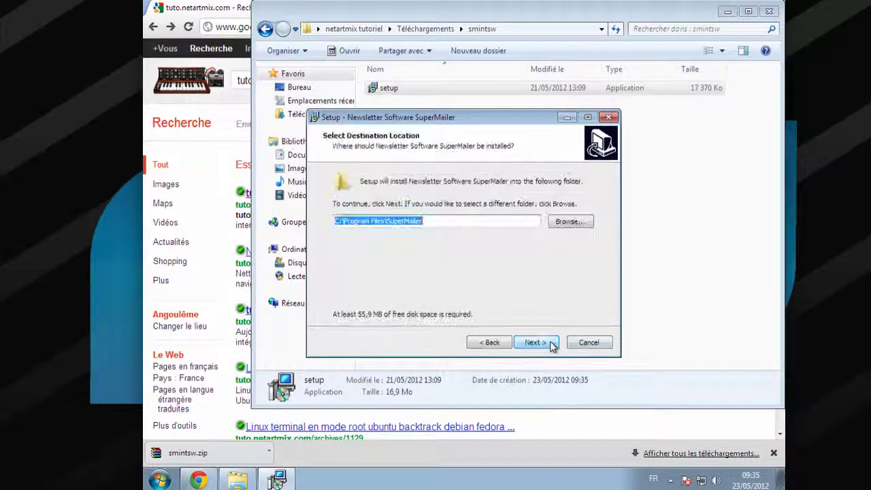
pyautogui.click(554, 344)
pyautogui.click(535, 343)
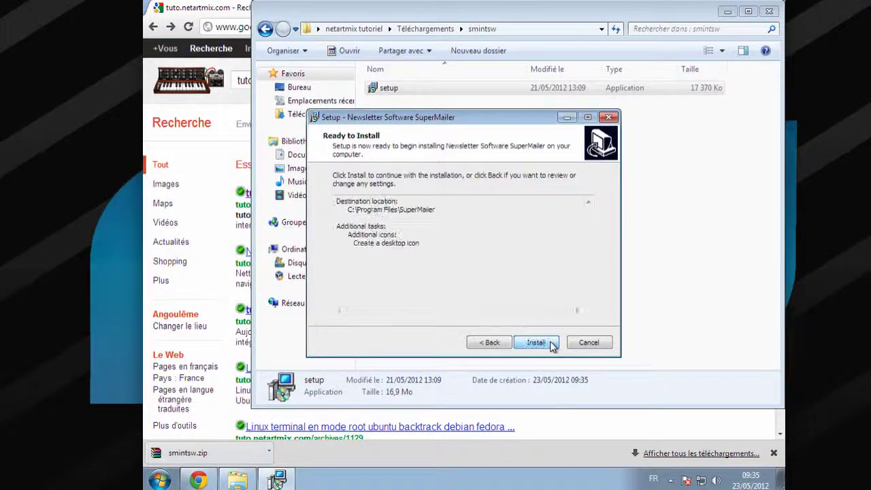
pyautogui.click(538, 343)
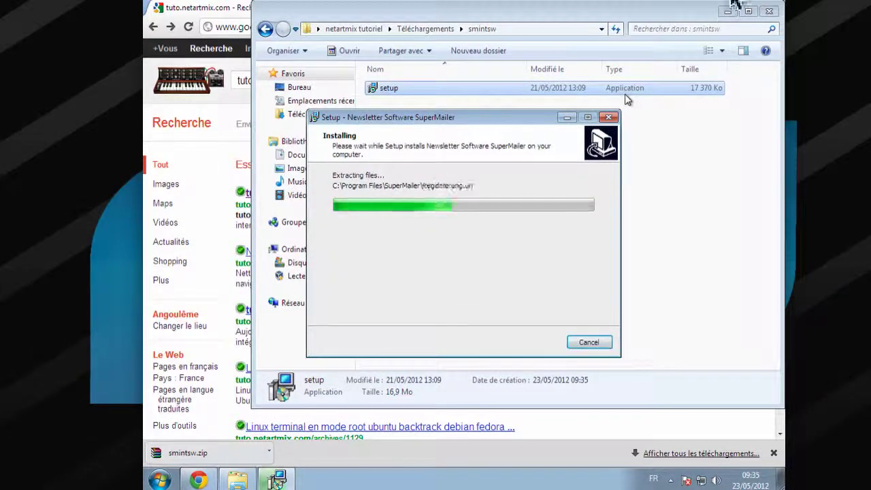
pyautogui.click(768, 12)
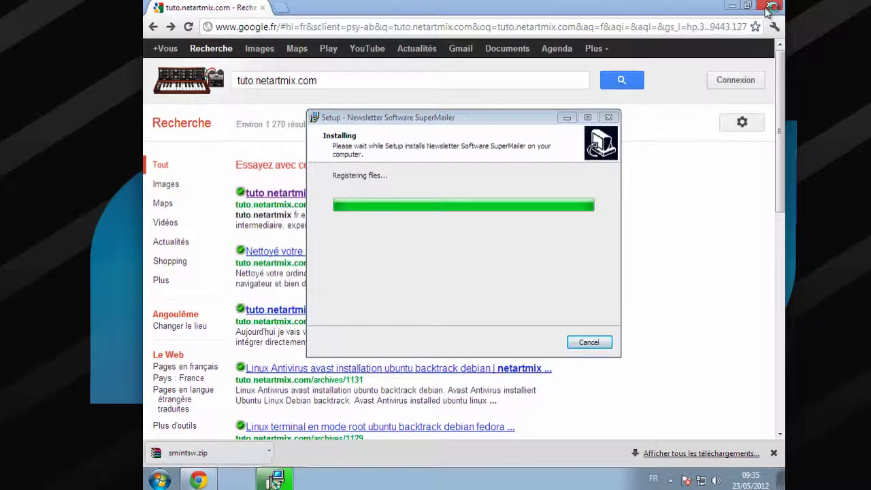
pyautogui.click(732, 8)
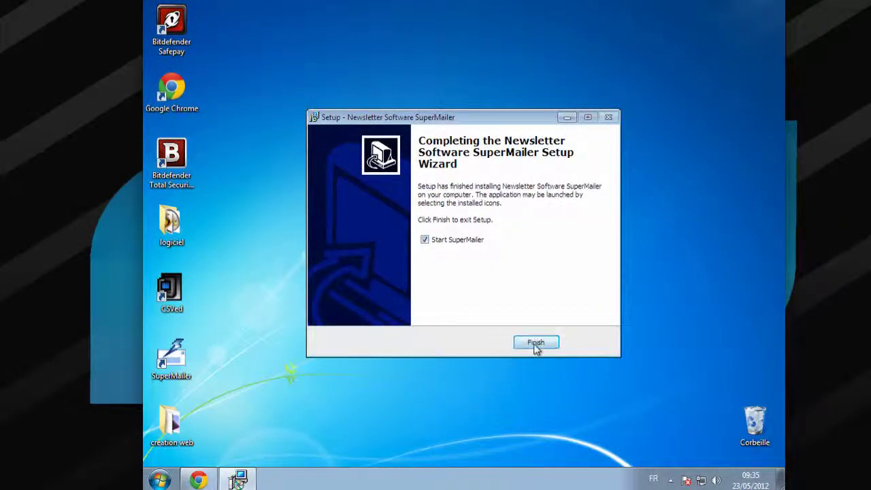
pyautogui.click(536, 344)
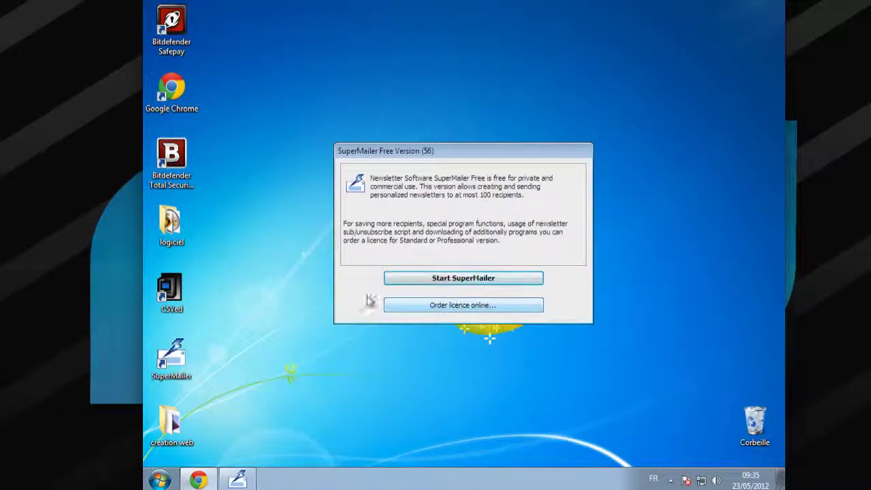
# Dismiss the Free Version notice with Start SuperMailer
pyautogui.click(467, 280)
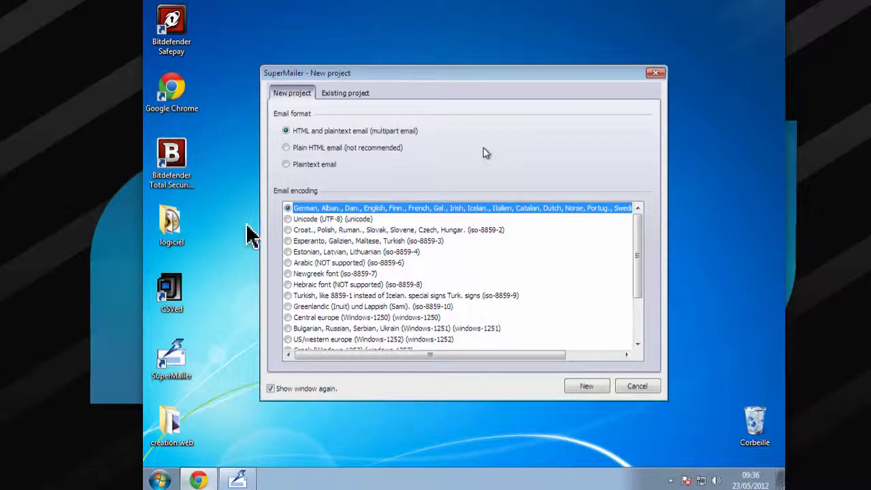
# Create a new project in HTML and plaintext (multipart) format and accept the quick manual
pyautogui.click(326, 163)
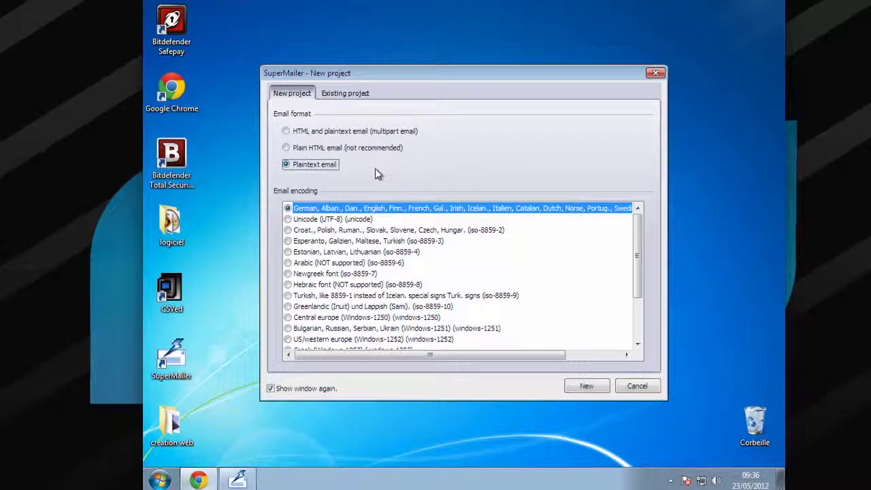
pyautogui.click(293, 130)
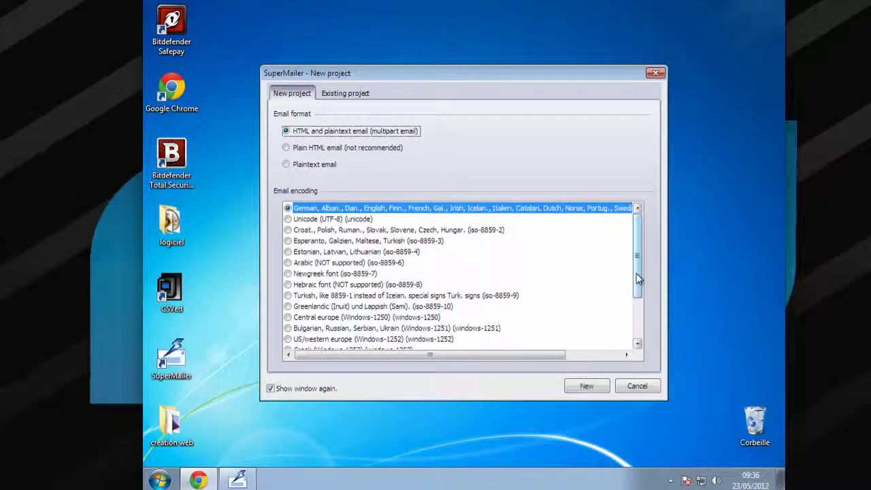
pyautogui.moveTo(635, 282); pyautogui.dragTo(639, 300)
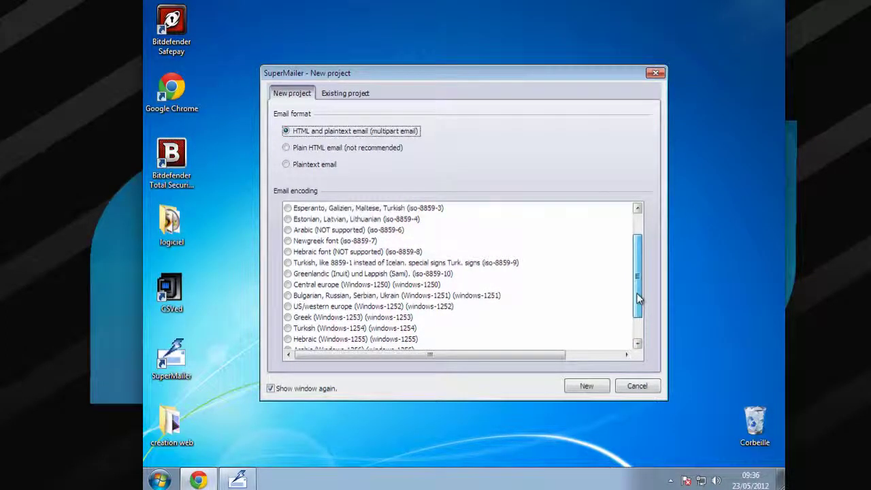
pyautogui.moveTo(639, 299); pyautogui.dragTo(639, 274)
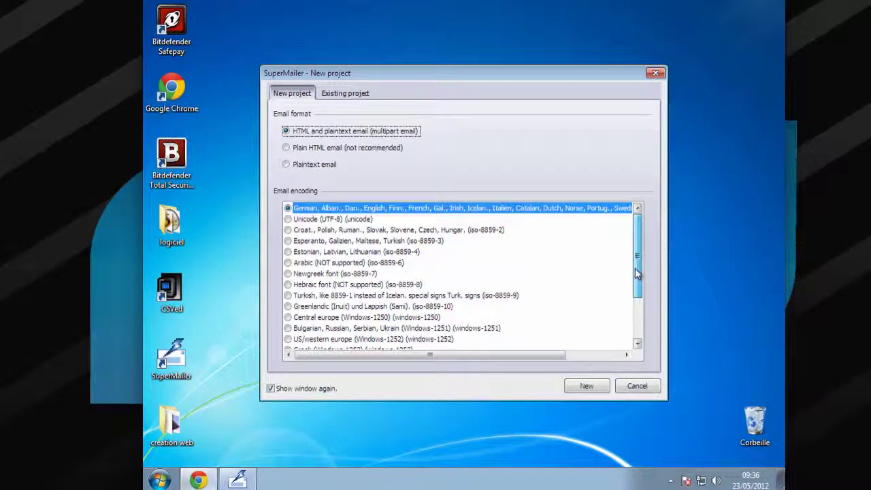
pyautogui.click(583, 388)
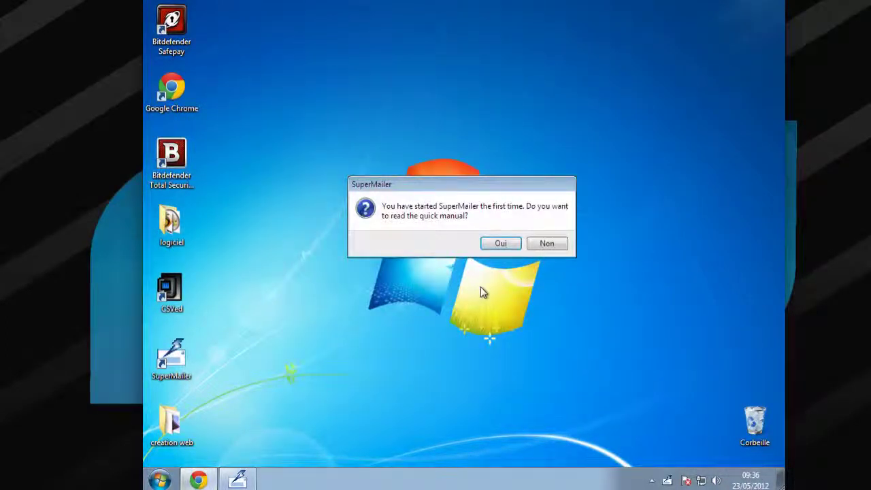
pyautogui.click(506, 249)
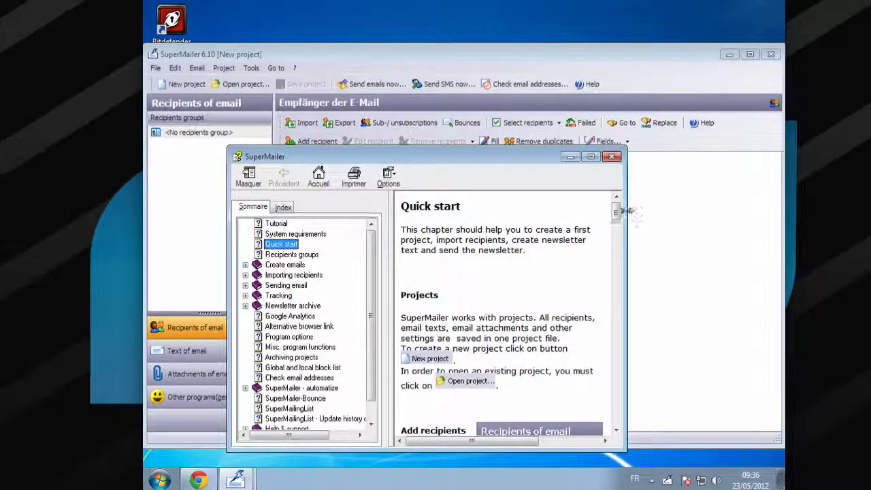
# Scroll the Quick start help topic, then close the help window
pyautogui.moveTo(616, 211); pyautogui.dragTo(609, 188)
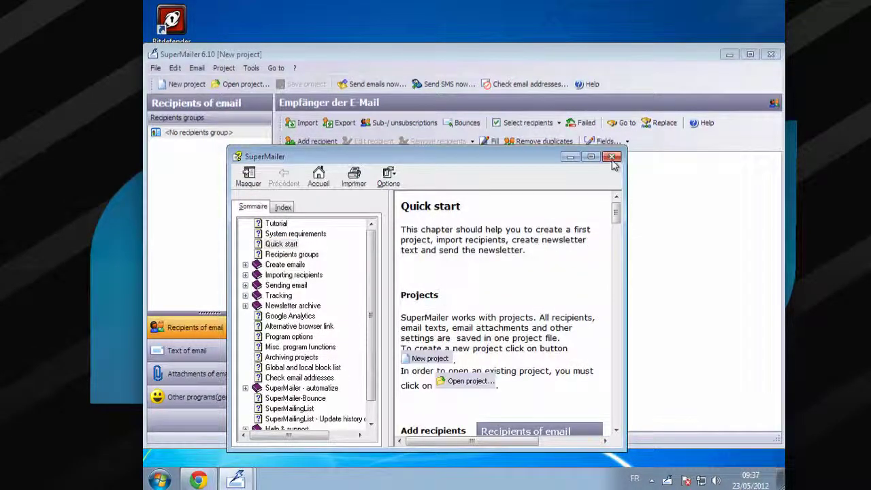
pyautogui.click(612, 158)
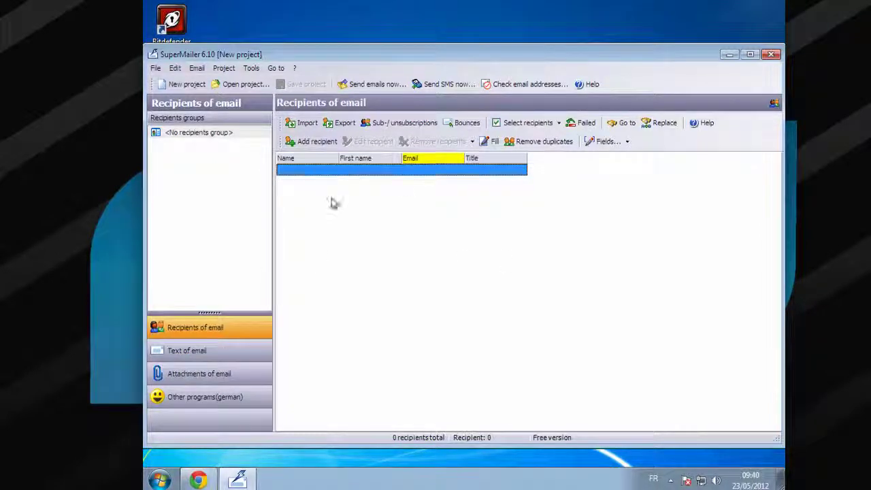
# Add a new recipient with a name and e-mail address to the list
pyautogui.rightClick(385, 229)
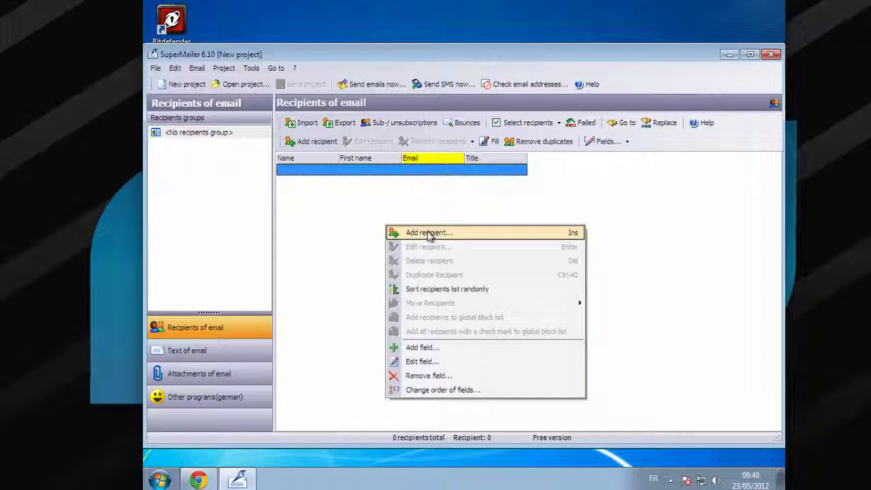
pyautogui.rightClick(333, 205)
pyautogui.rightClick(333, 200)
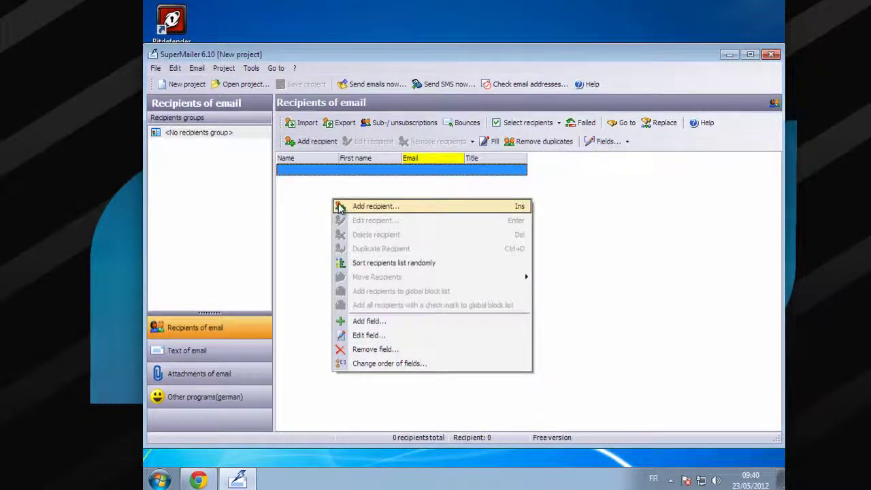
pyautogui.click(341, 207)
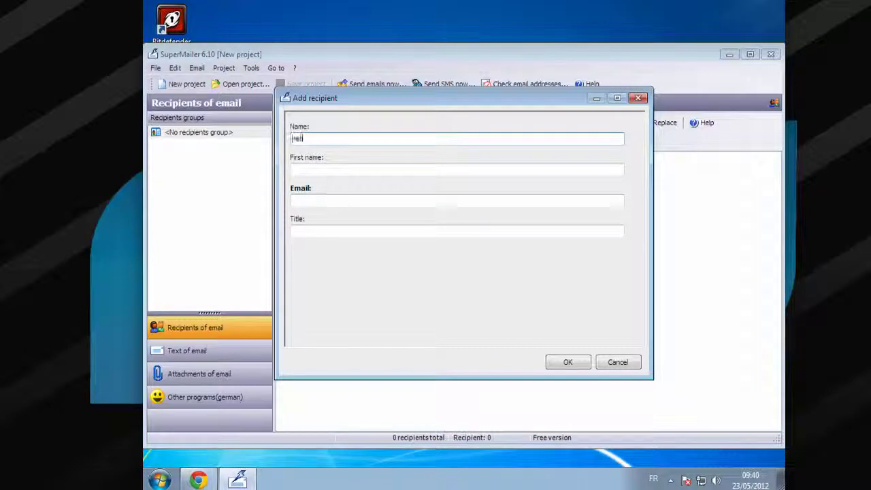
pyautogui.press('Tab')
pyautogui.press('Tab')
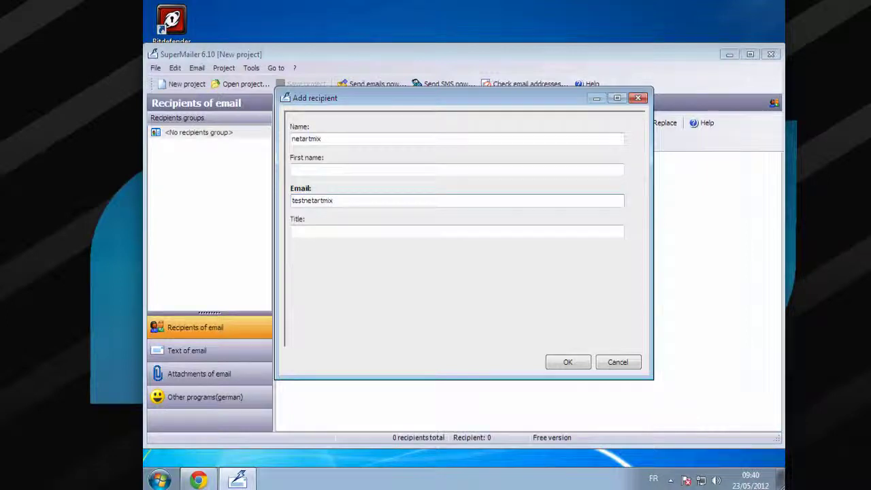
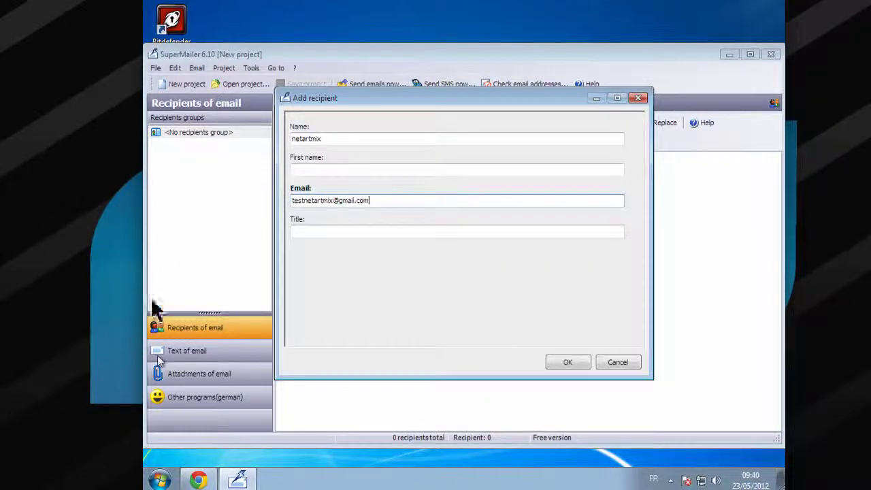
pyautogui.click(565, 362)
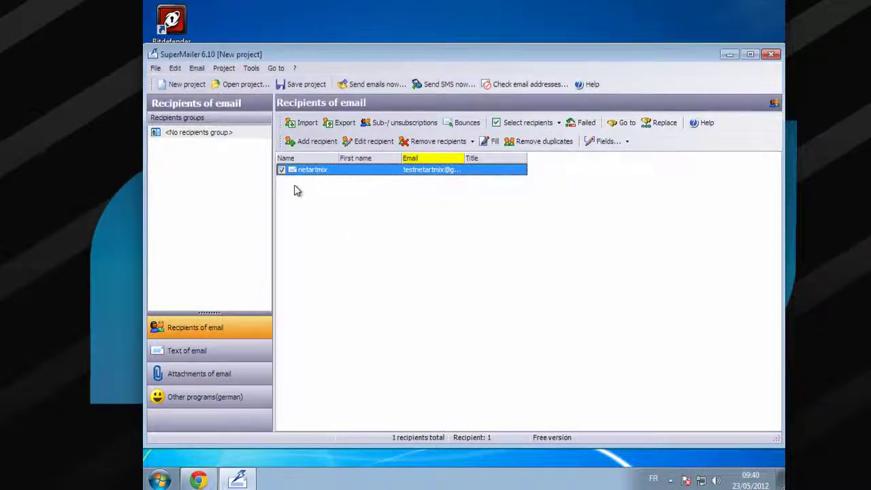
# Edit the recipient so its name begins with 'test'
pyautogui.rightClick(300, 172)
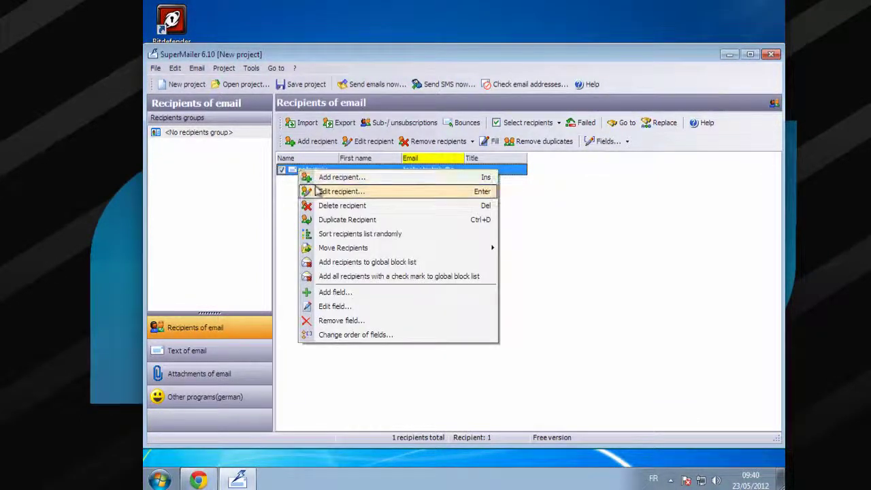
pyautogui.click(316, 190)
pyautogui.click(293, 140)
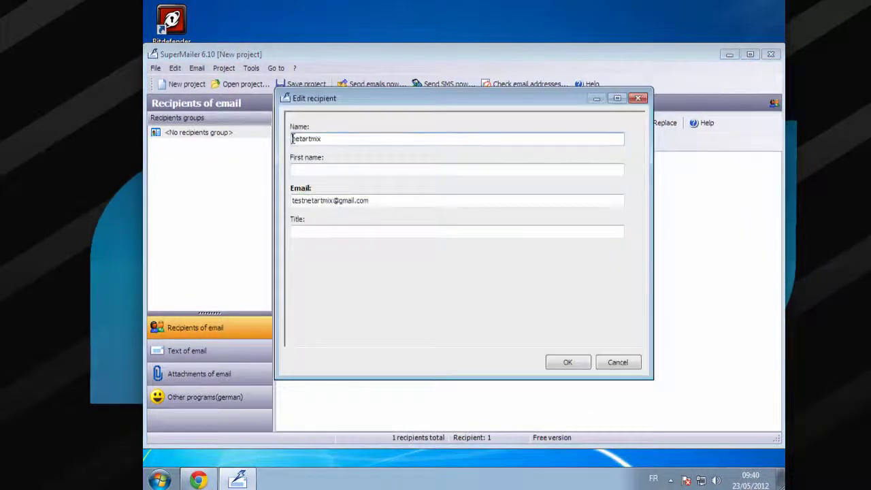
pyautogui.write('test')
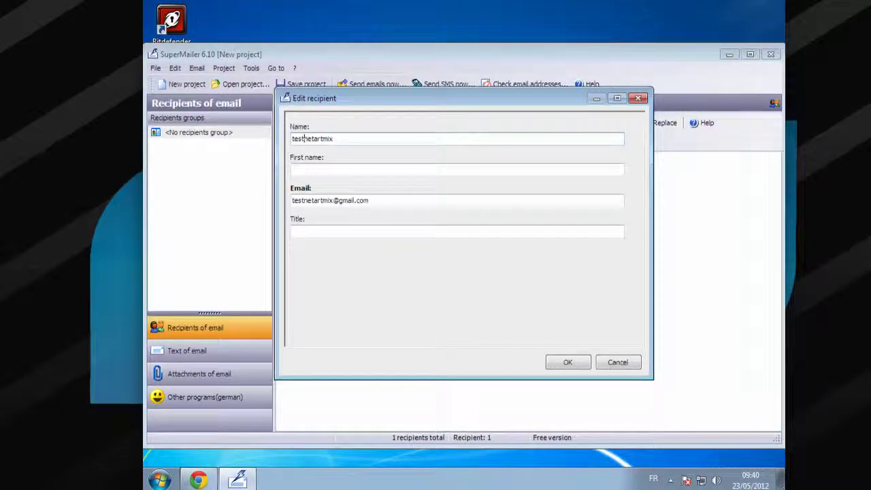
pyautogui.click(574, 369)
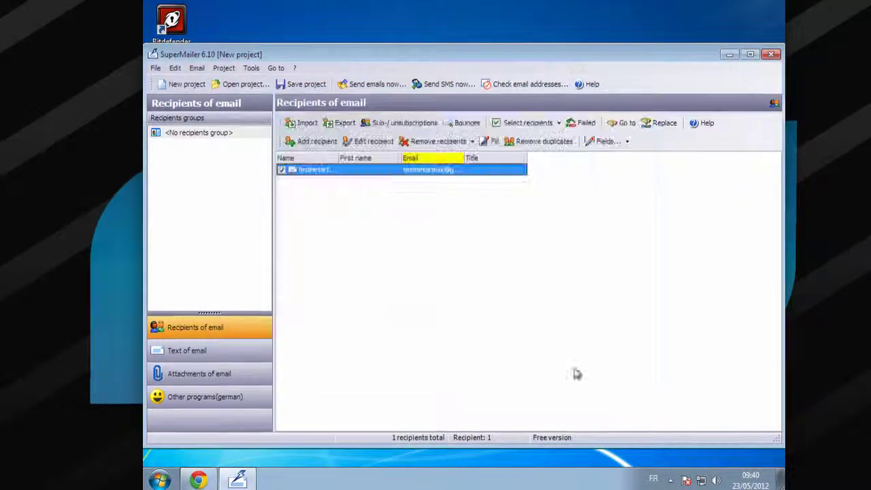
# Add a recipient with a test name and a Hotmail address, then select the first recipient
pyautogui.rightClick(355, 233)
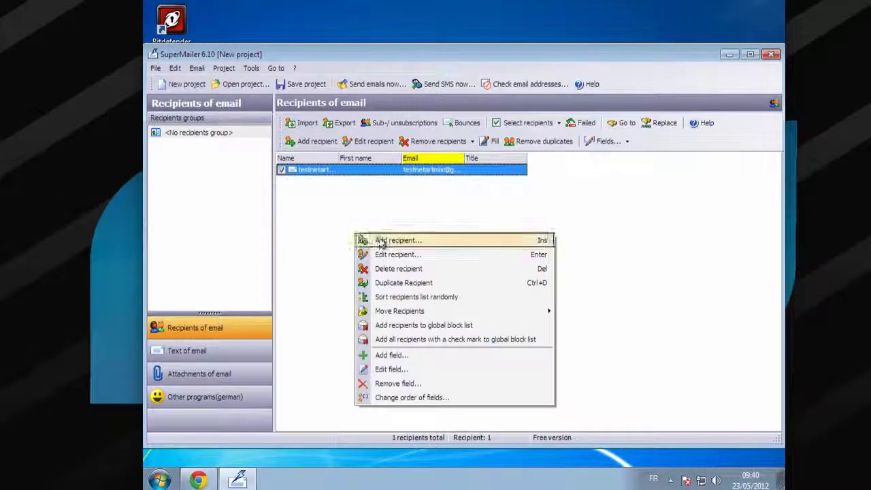
pyautogui.click(381, 241)
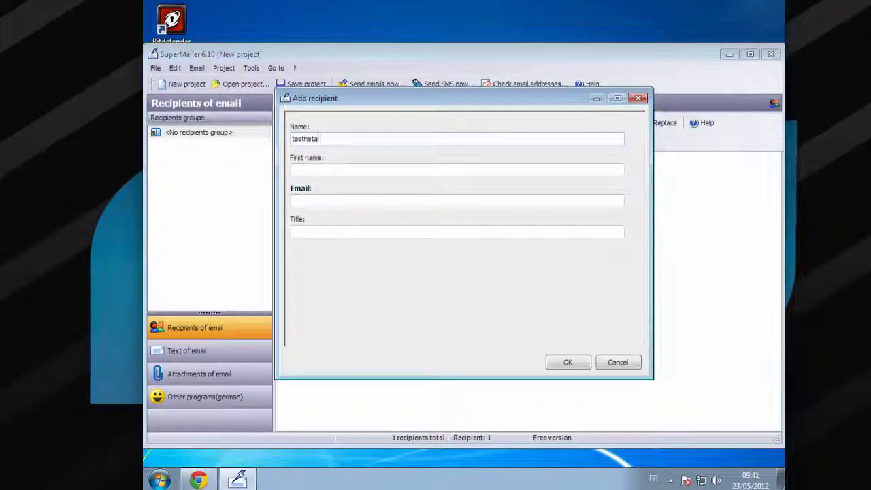
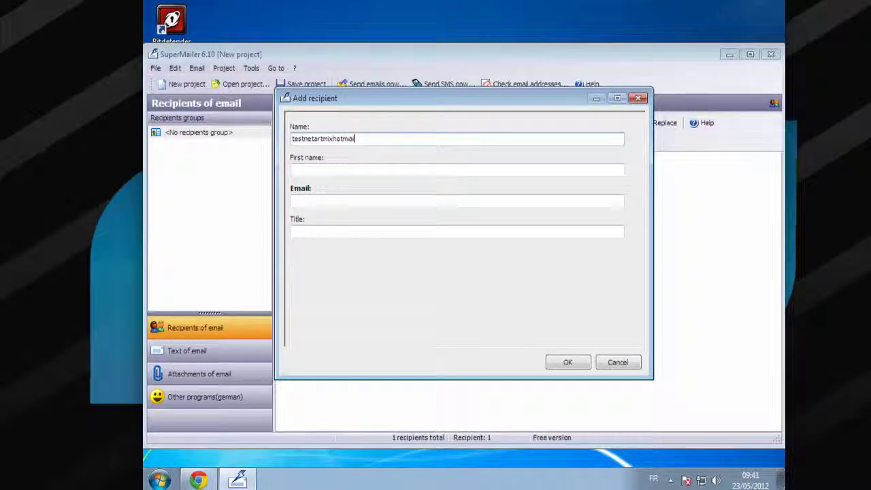
pyautogui.press('Tab')
pyautogui.press('Tab')
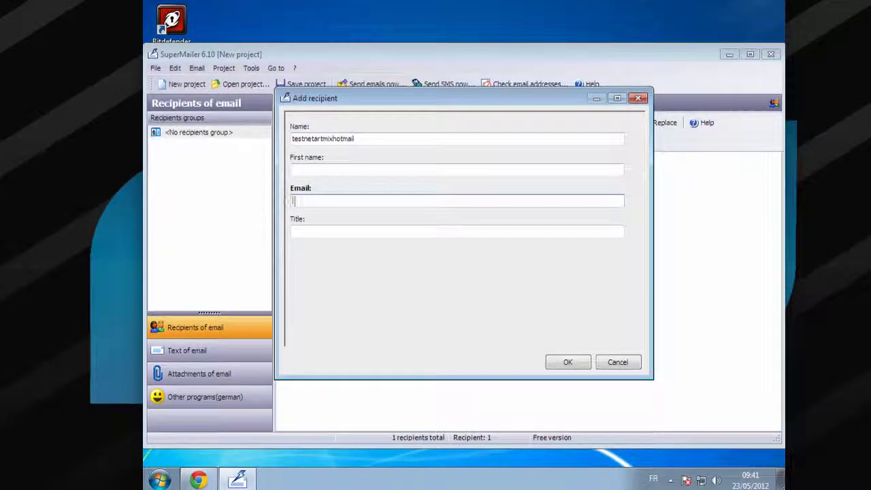
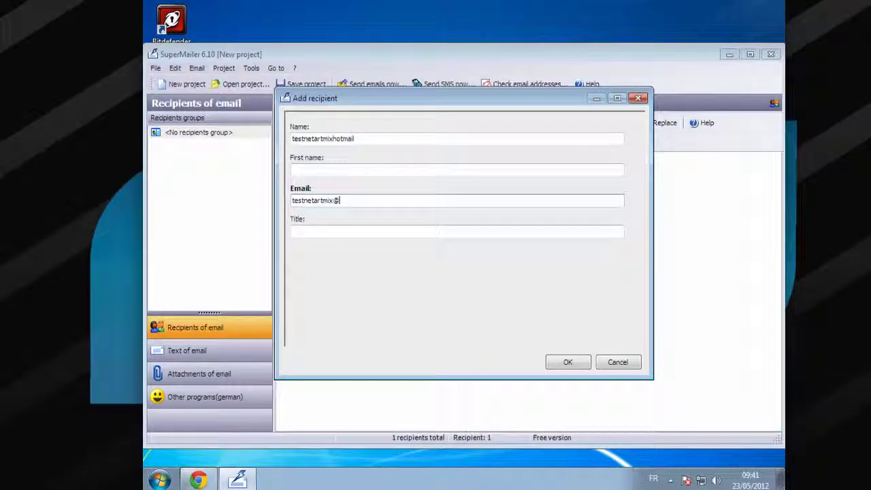
pyautogui.click(587, 363)
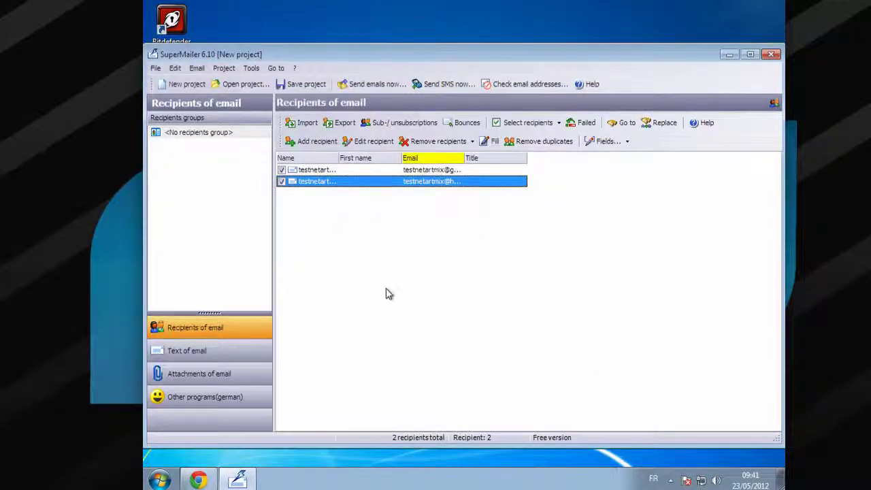
pyautogui.click(345, 170)
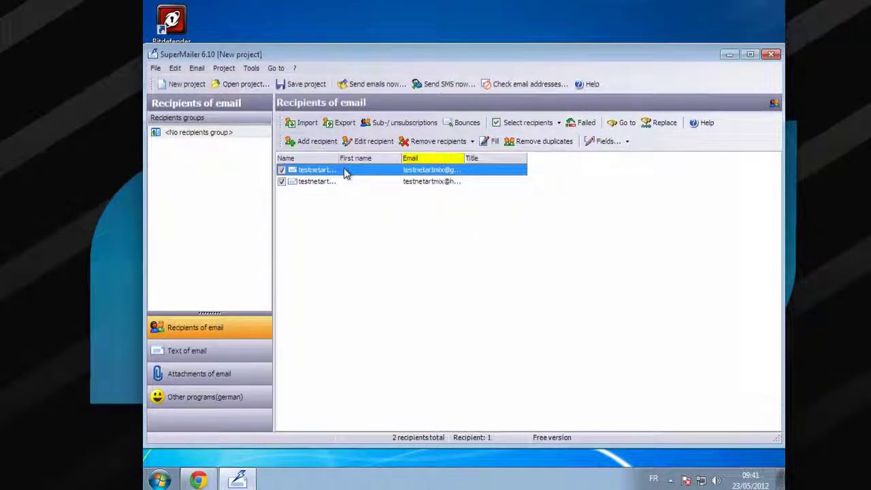
pyautogui.rightClick(345, 172)
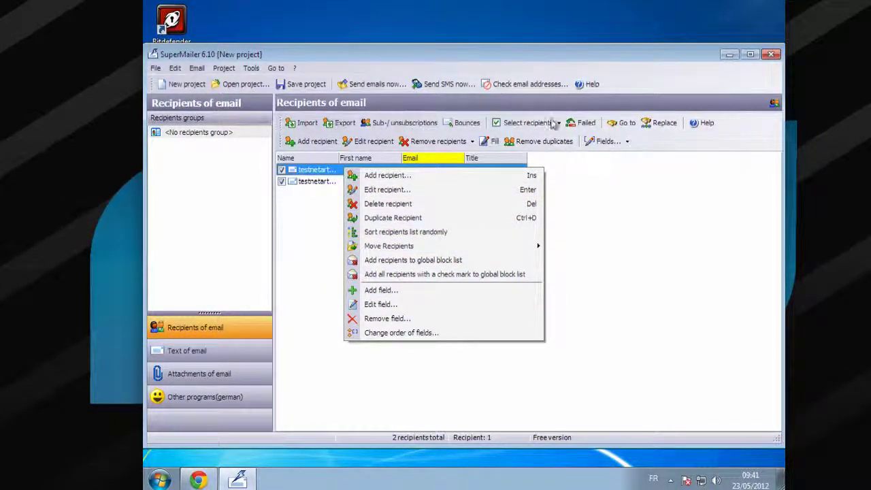
pyautogui.click(638, 282)
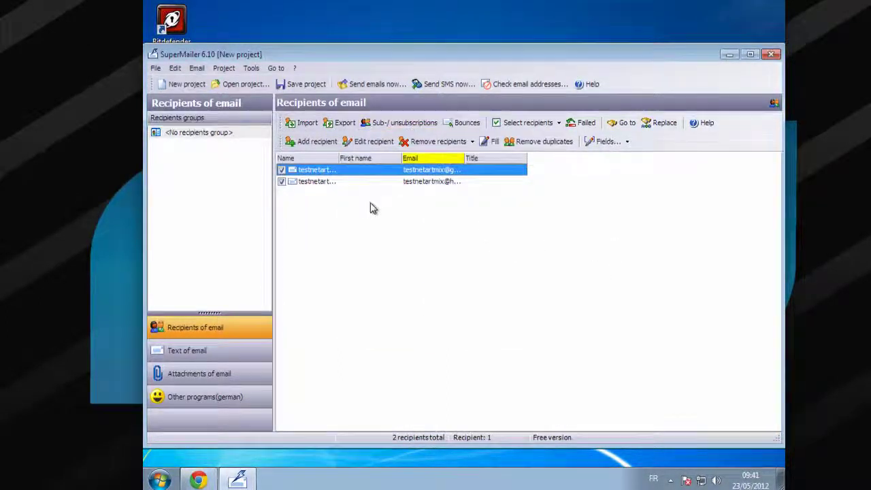
pyautogui.click(362, 181)
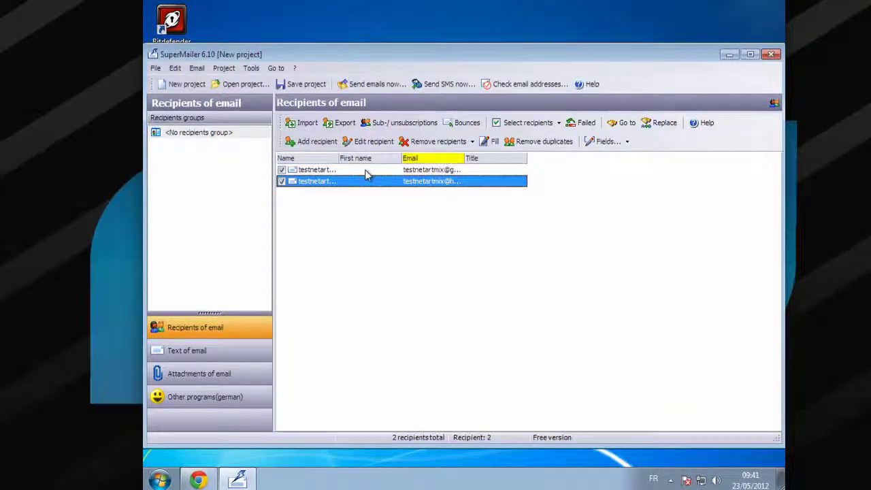
pyautogui.click(384, 132)
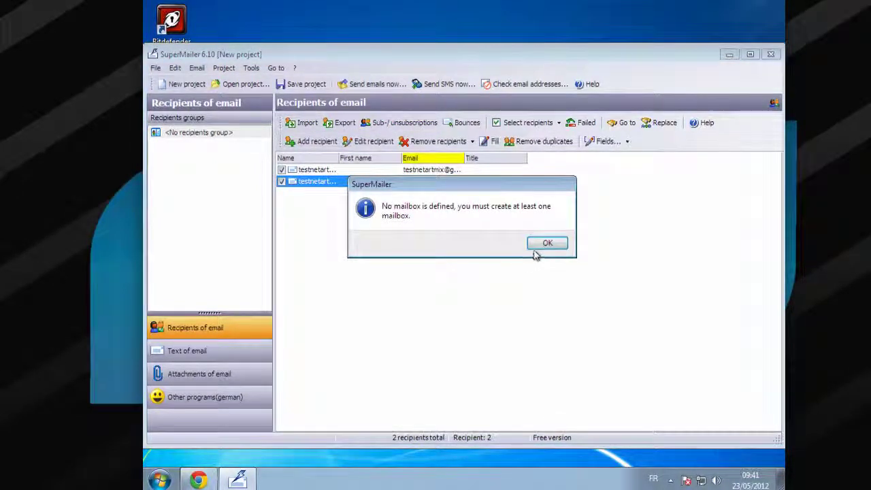
pyautogui.click(547, 243)
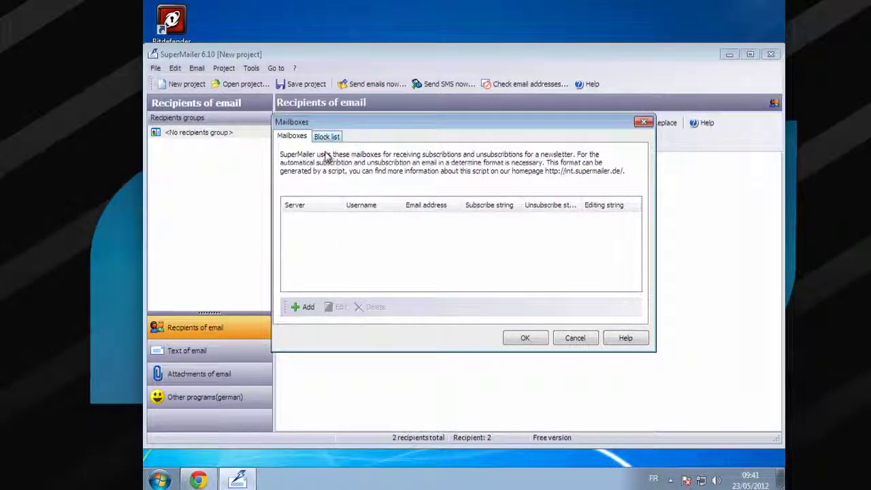
pyautogui.click(306, 308)
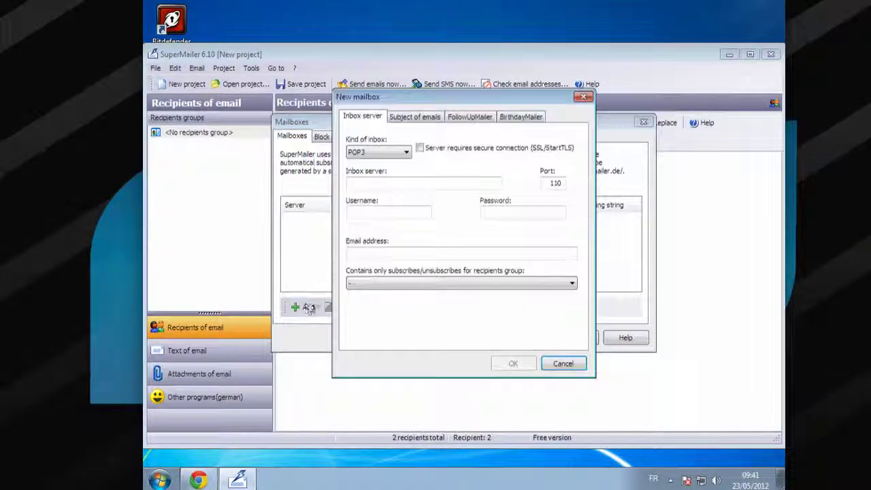
pyautogui.click(406, 152)
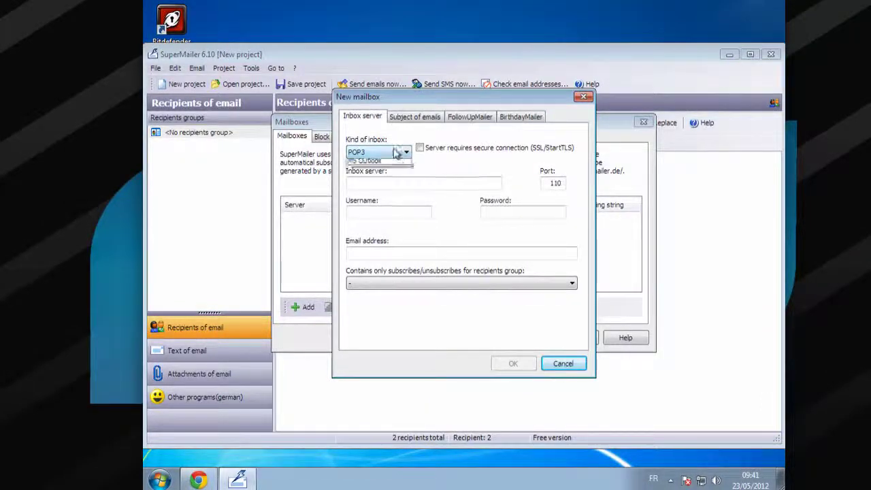
pyautogui.click(423, 117)
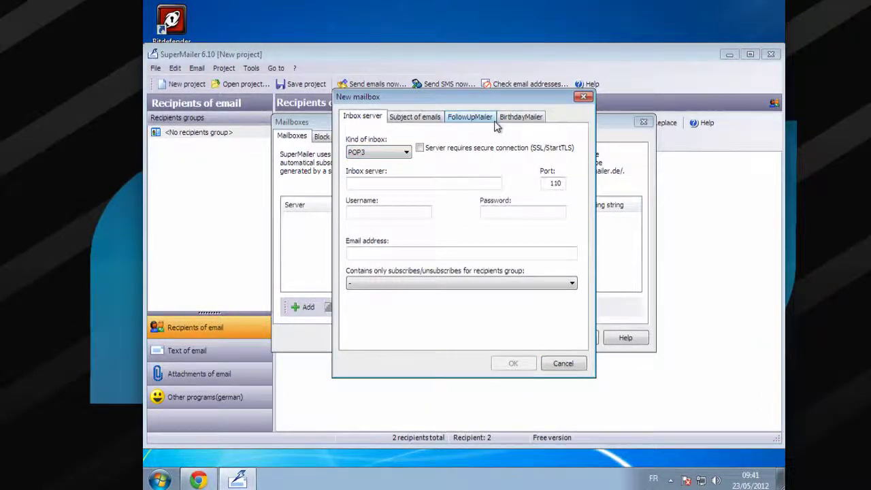
pyautogui.click(473, 117)
pyautogui.click(515, 118)
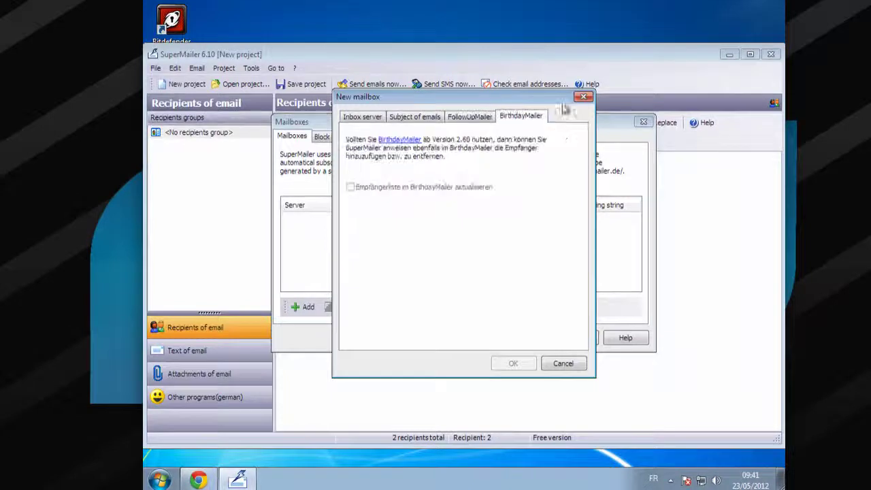
pyautogui.click(586, 96)
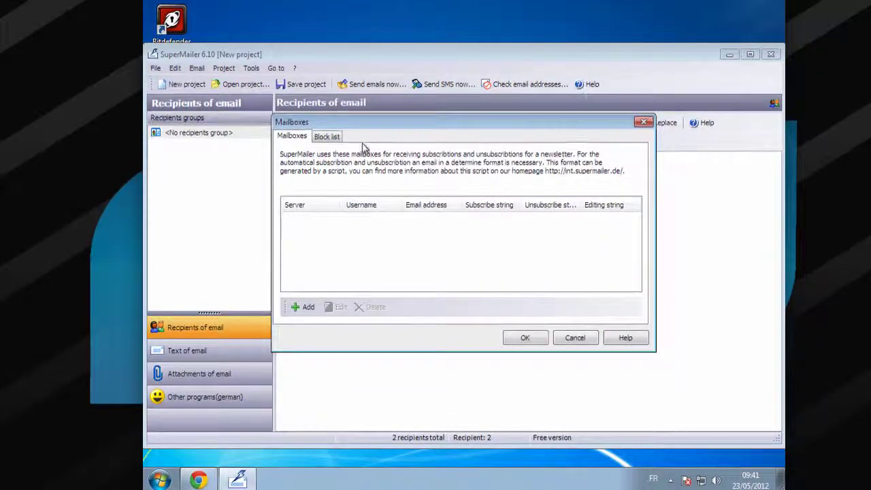
pyautogui.click(330, 136)
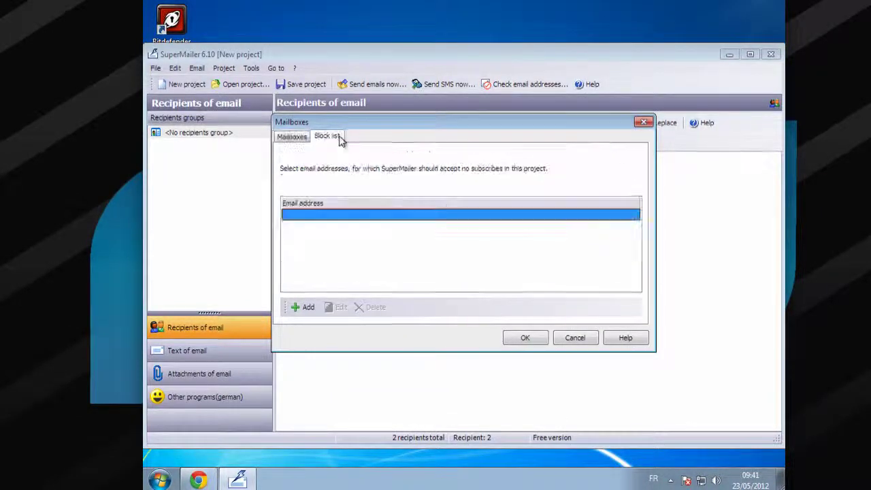
pyautogui.click(576, 338)
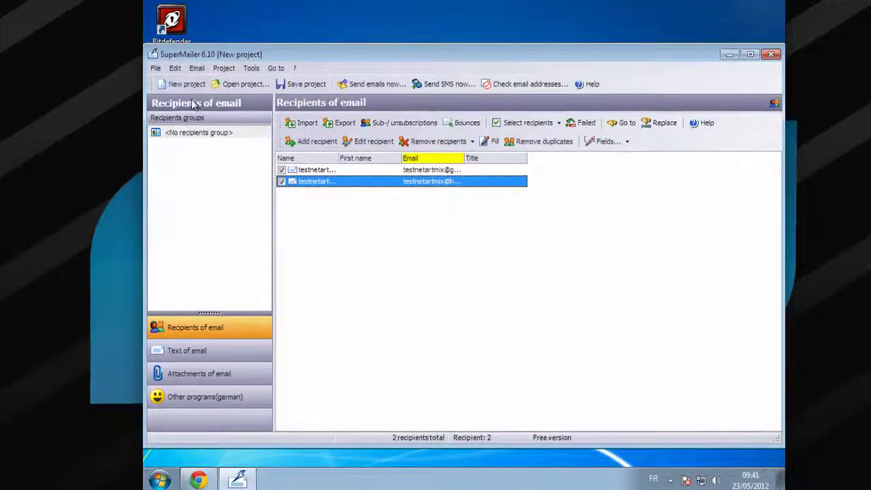
# Save the project as projectnetartmixmailer.smp in the Documents library
pyautogui.click(283, 84)
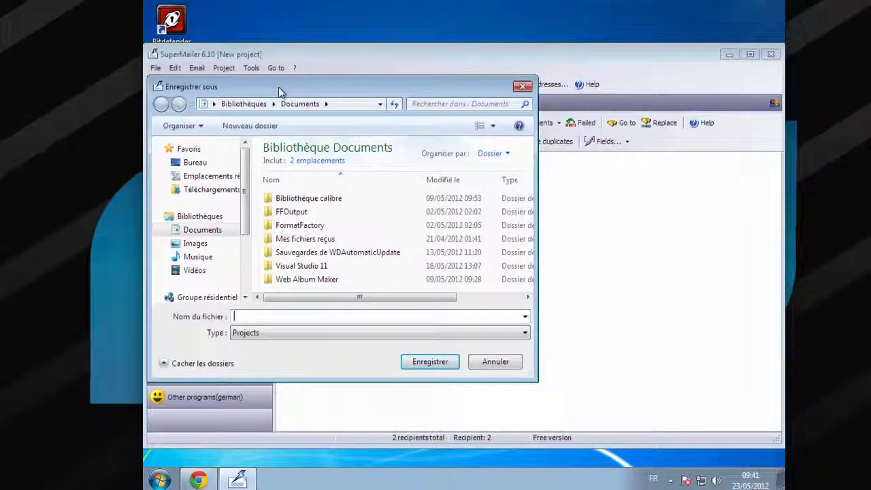
pyautogui.write('projectnet')
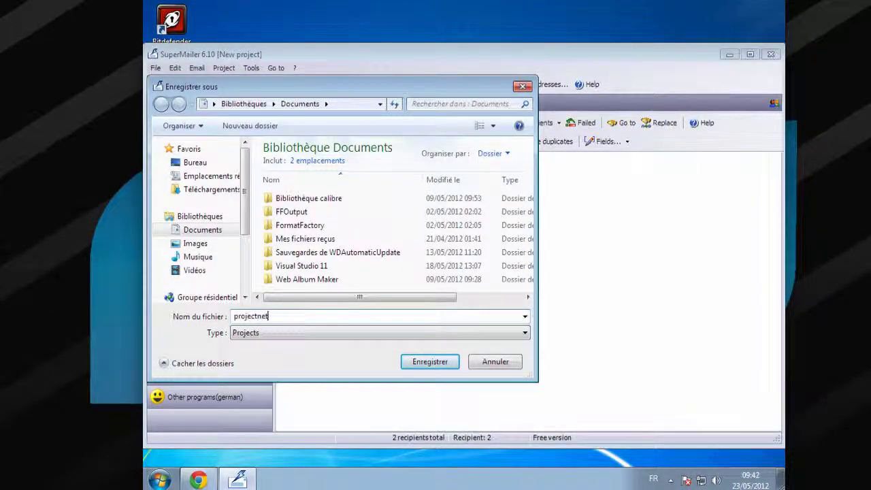
pyautogui.write('artmixmailer')
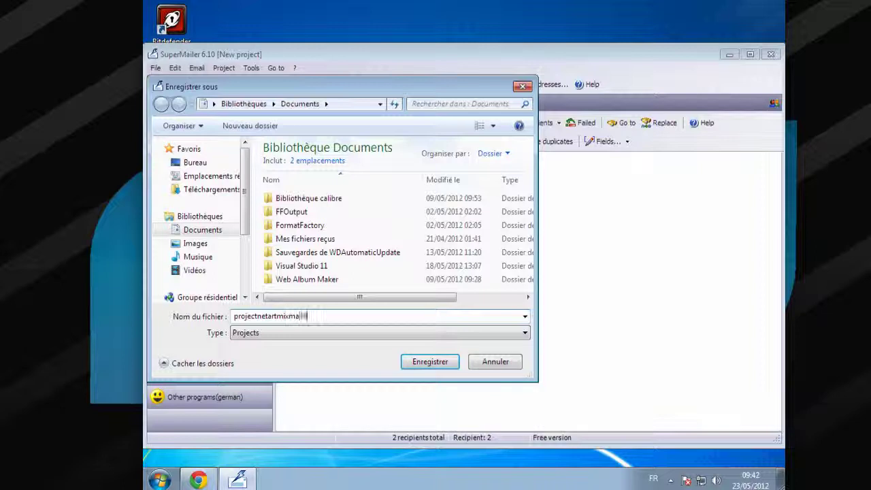
pyautogui.click(429, 362)
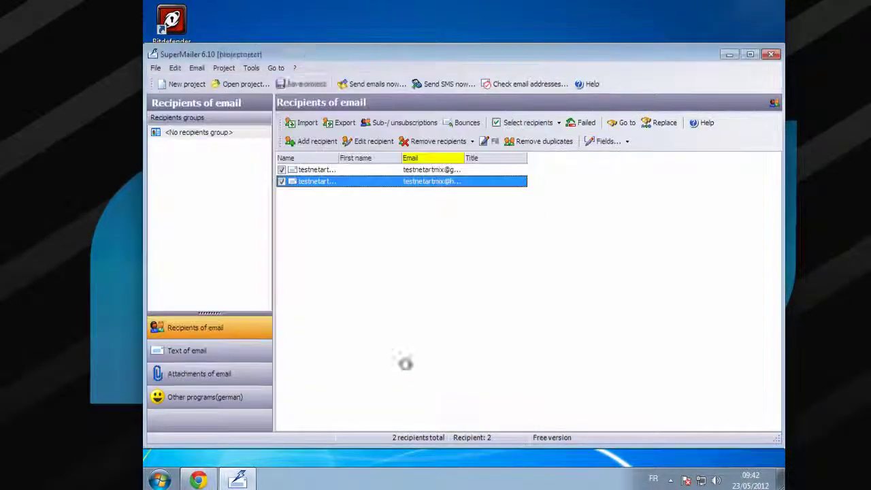
pyautogui.click(156, 68)
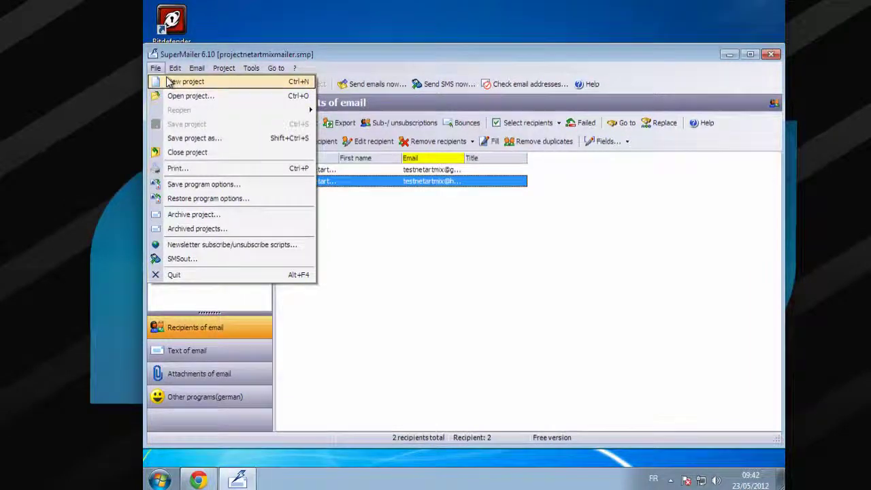
# Reopen the recently saved project, then start a new empty project with the default email format
pyautogui.click(183, 84)
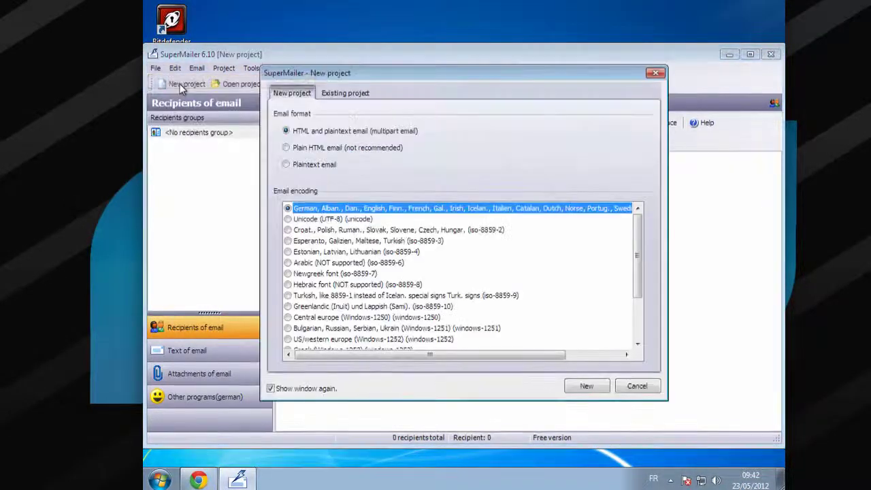
pyautogui.click(340, 94)
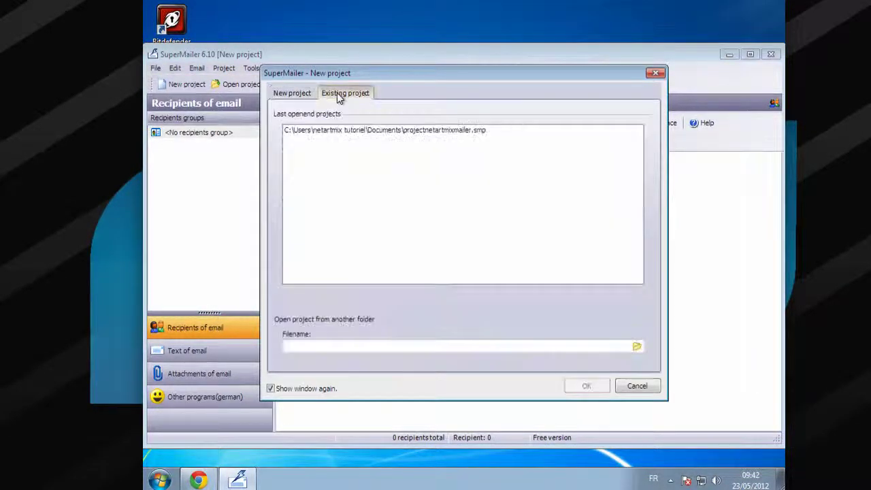
pyautogui.click(361, 130)
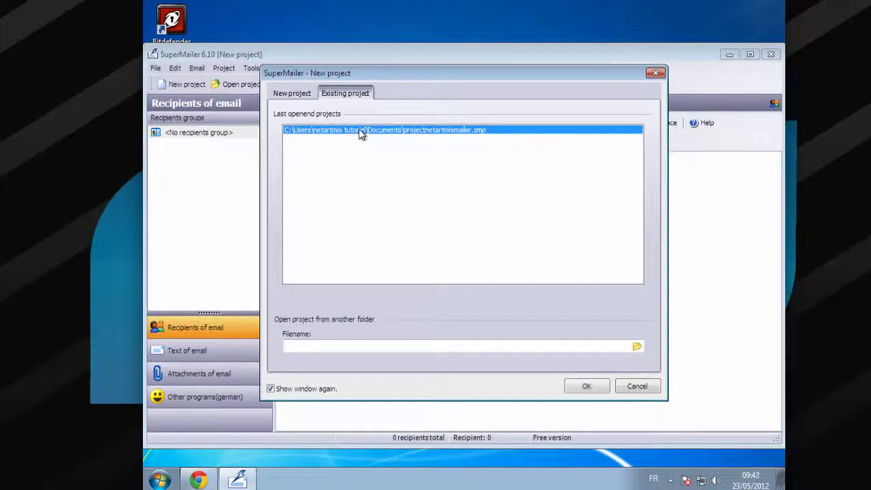
pyautogui.click(598, 385)
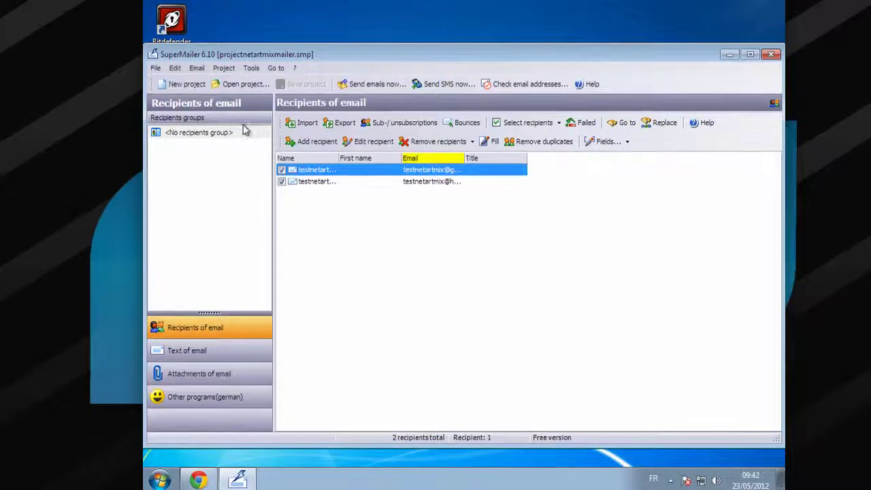
pyautogui.click(156, 69)
pyautogui.click(165, 81)
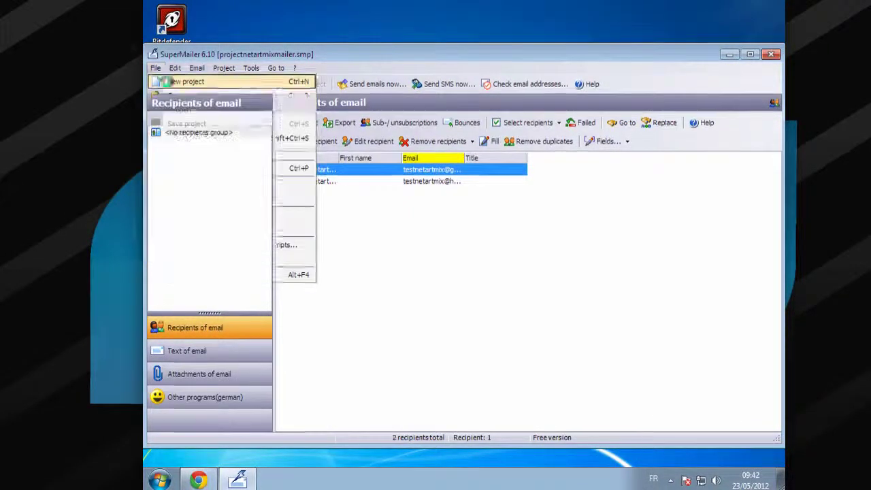
pyautogui.click(582, 386)
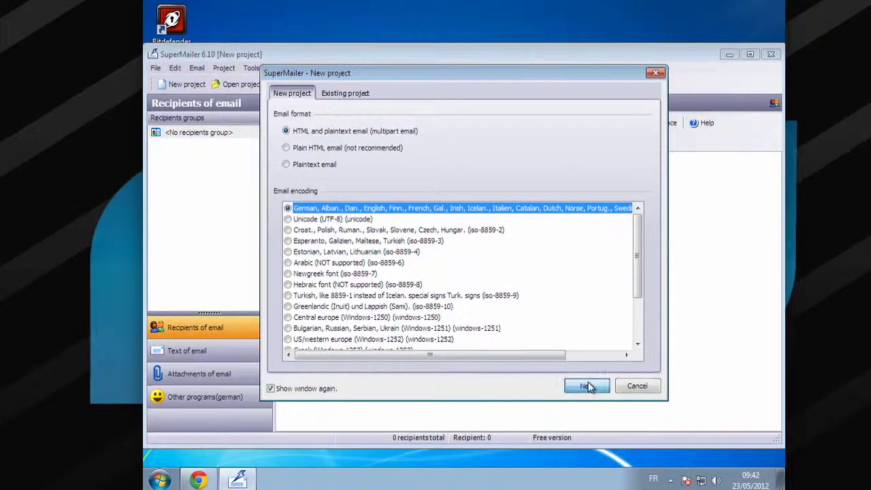
# Add three placeholder recipients with nonsense names to the recipient list
pyautogui.rightClick(421, 242)
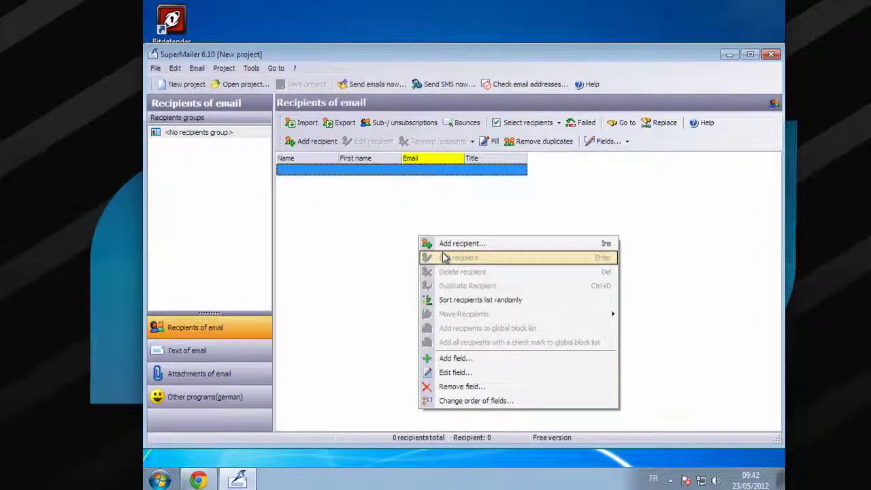
pyautogui.click(470, 244)
pyautogui.write('fdsfsdfjdfjjj')
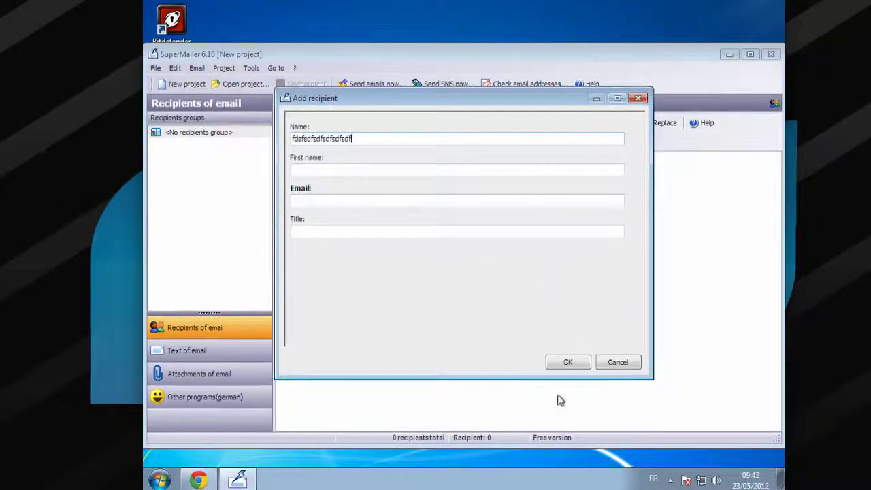
pyautogui.click(568, 362)
pyautogui.rightClick(397, 236)
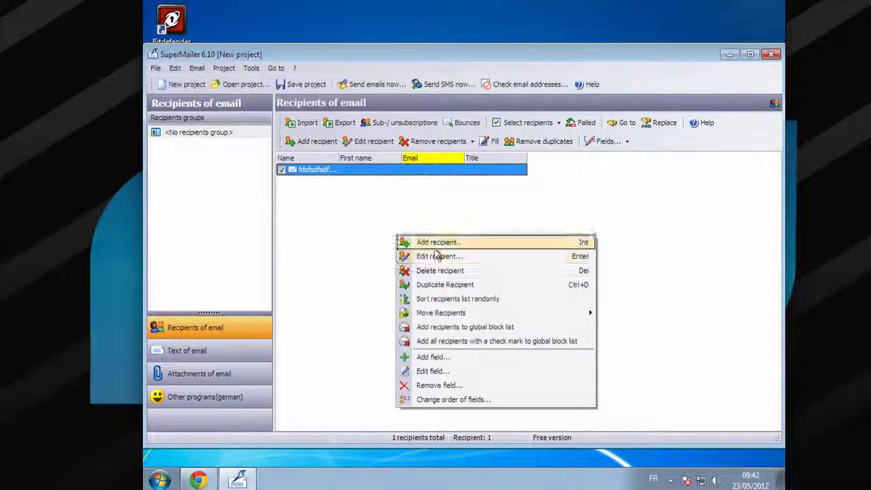
pyautogui.click(435, 243)
pyautogui.write('aajjjjj')
pyautogui.write('aaaaaaaaaa')
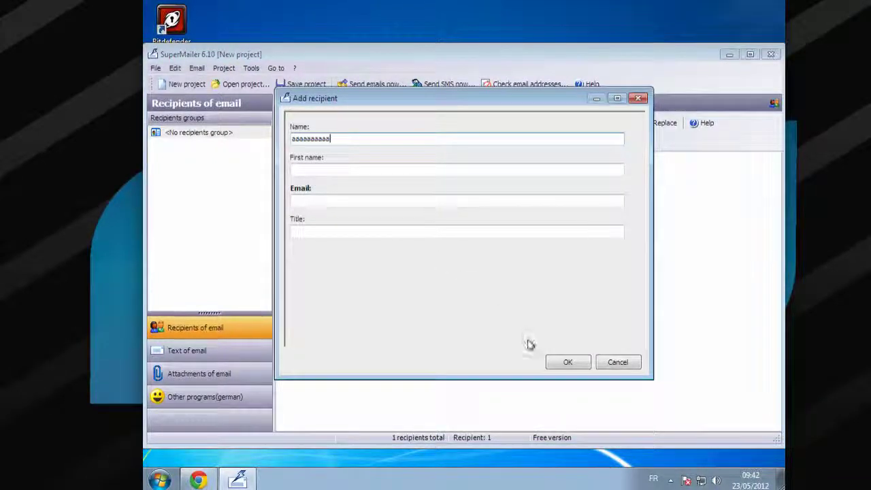
pyautogui.click(563, 361)
pyautogui.rightClick(383, 237)
pyautogui.click(383, 228)
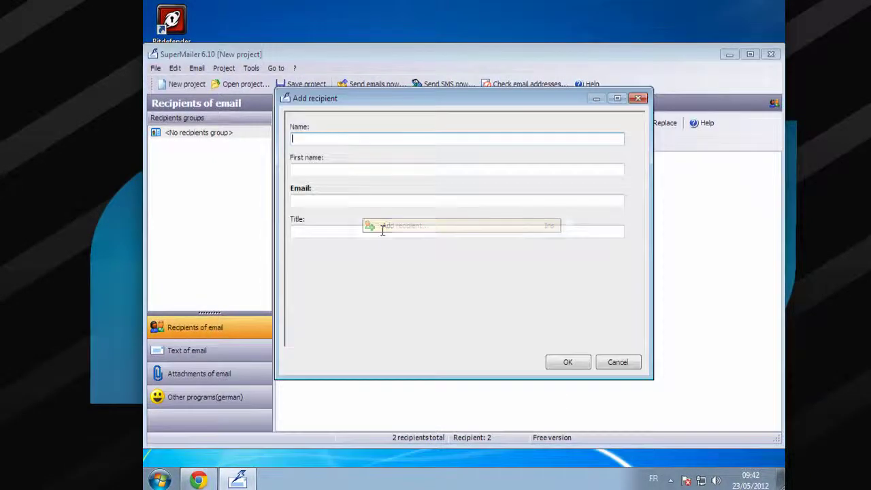
pyautogui.write('zzzzzzzzzzzzzzzzz')
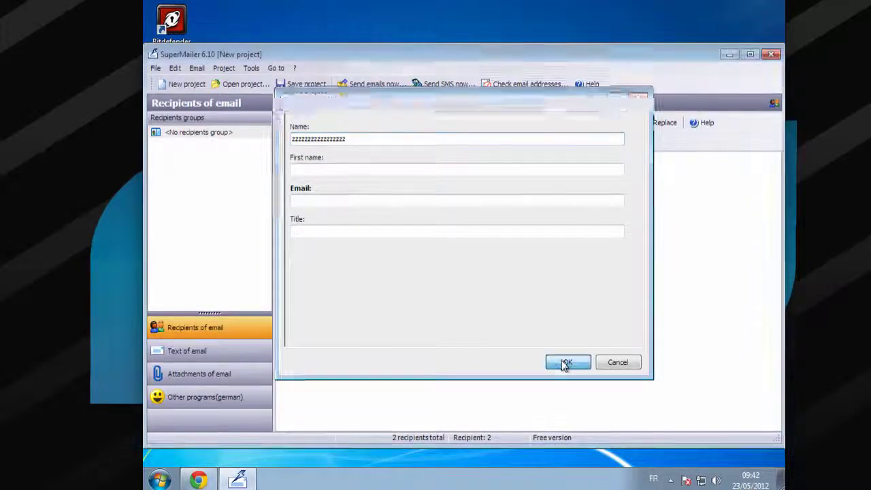
pyautogui.click(564, 361)
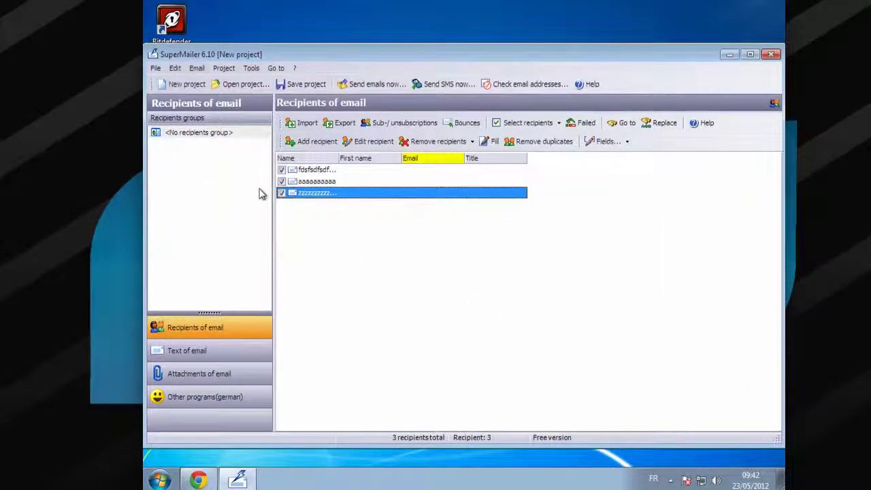
# Save the project under the new name dsfjshdgfsjgdfjgsdfg.smp
pyautogui.click(156, 68)
pyautogui.moveTo(188, 110)
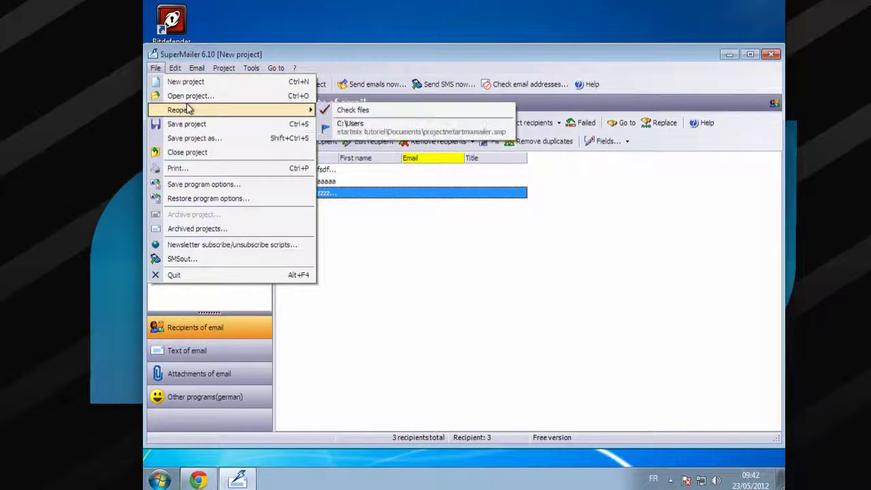
pyautogui.click(214, 139)
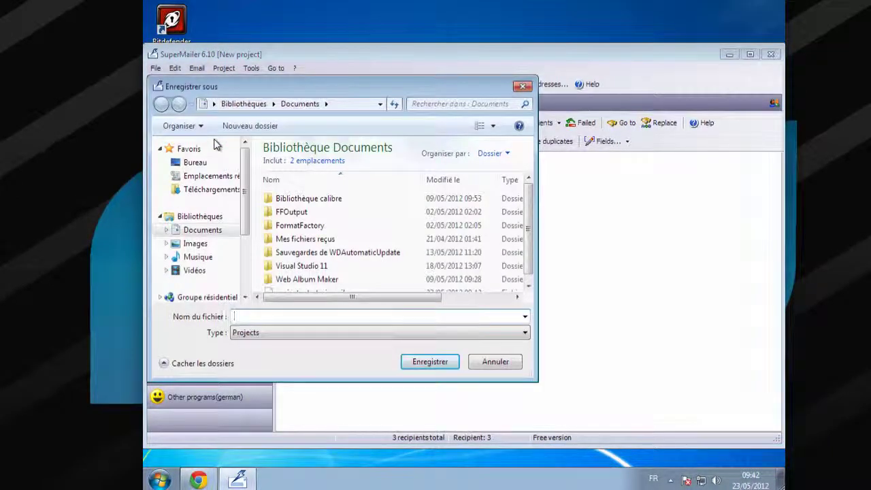
pyautogui.write('dsfjshdgfsjgdfjgsdfg')
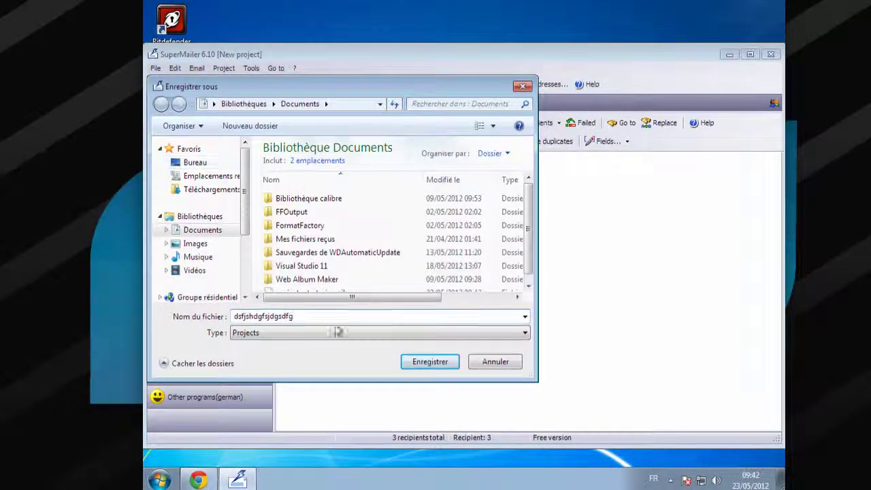
pyautogui.click(411, 367)
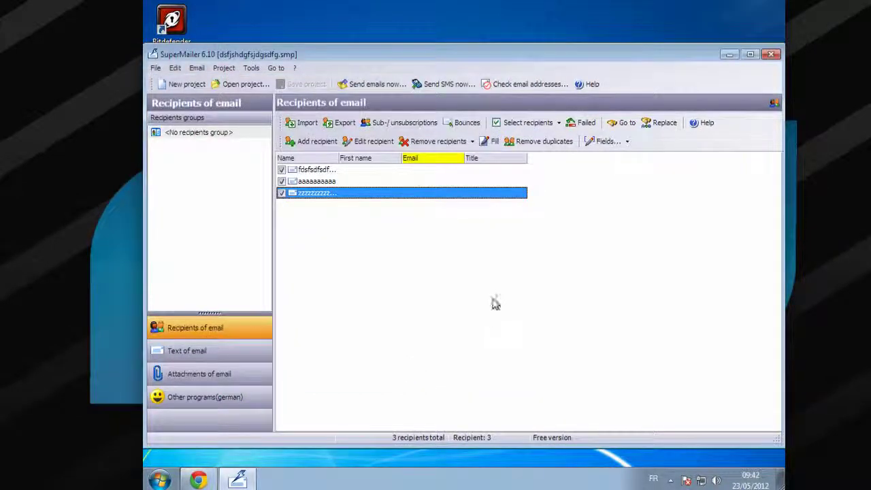
# Reopen projectnetartmixmailer.smp from the recent projects list
pyautogui.click(156, 68)
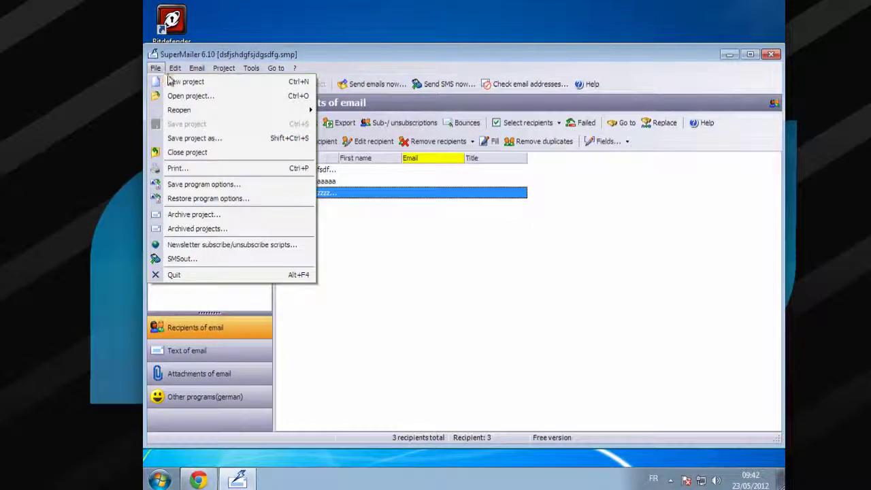
pyautogui.click(174, 82)
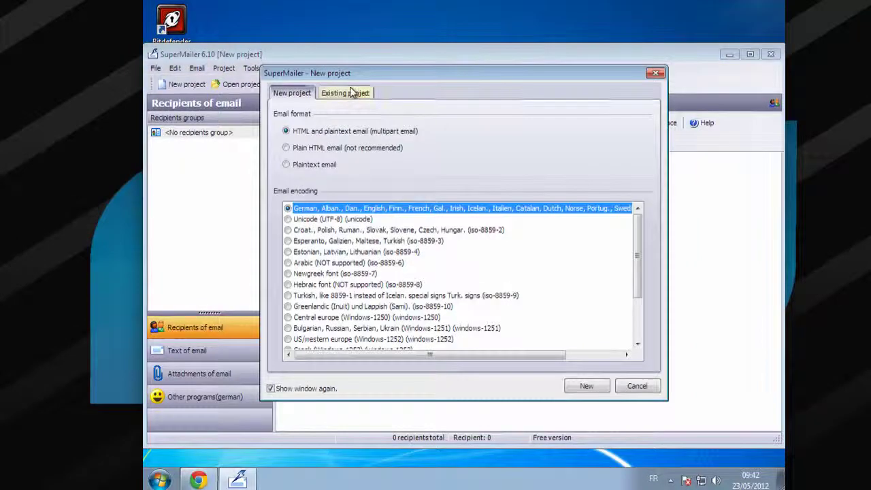
pyautogui.click(352, 92)
pyautogui.click(417, 131)
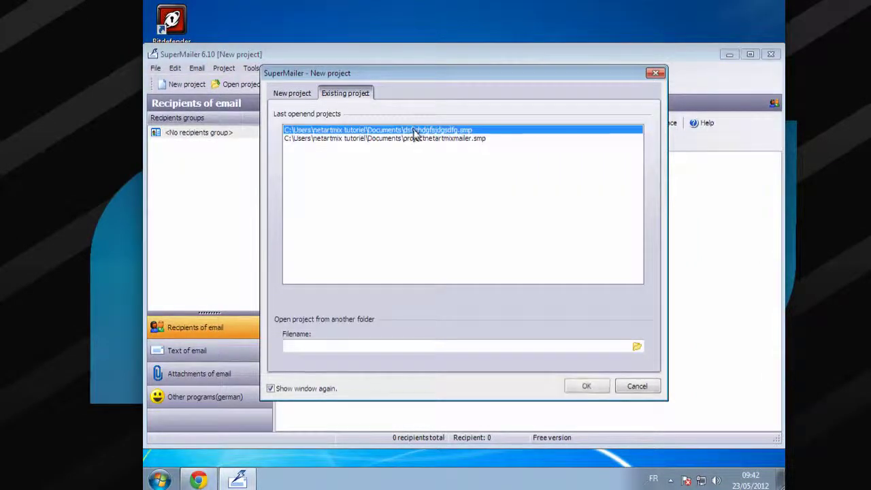
pyautogui.click(420, 139)
pyautogui.click(587, 386)
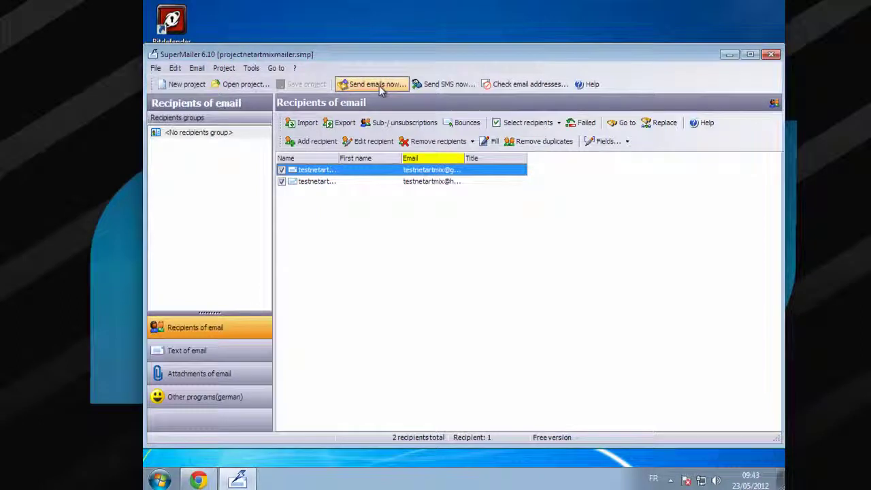
pyautogui.click(156, 69)
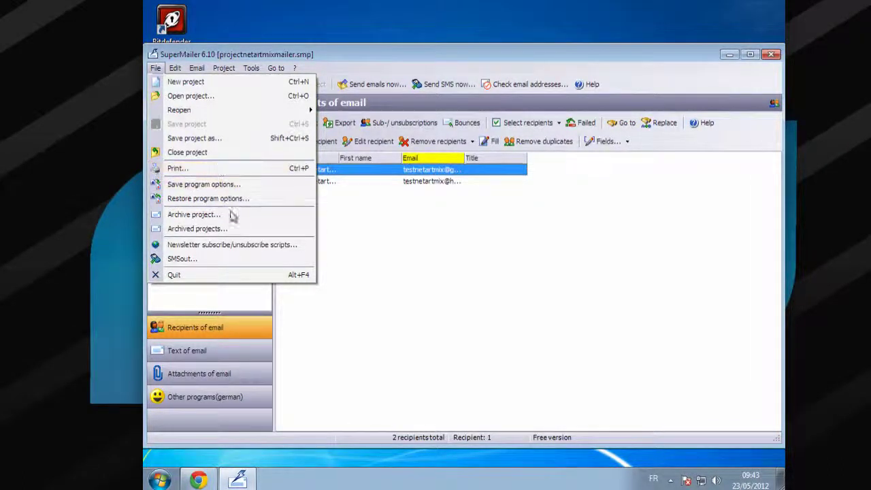
pyautogui.click(246, 245)
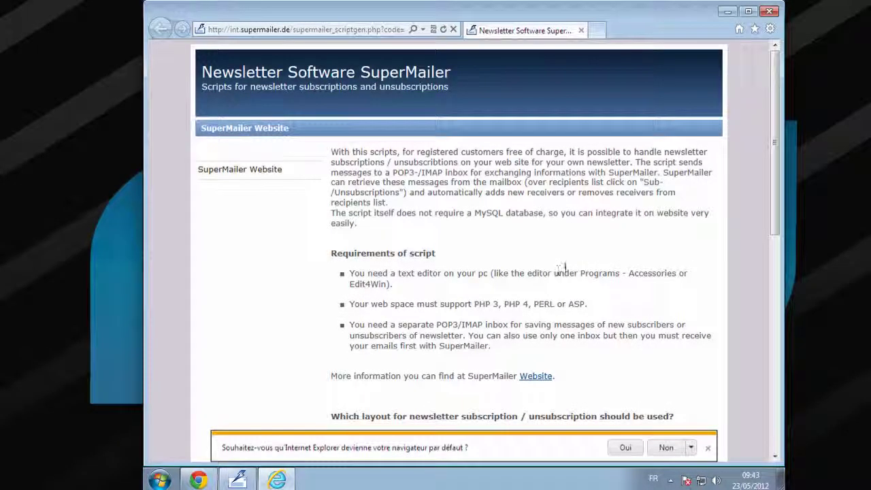
pyautogui.scroll(-5, 564, 268)
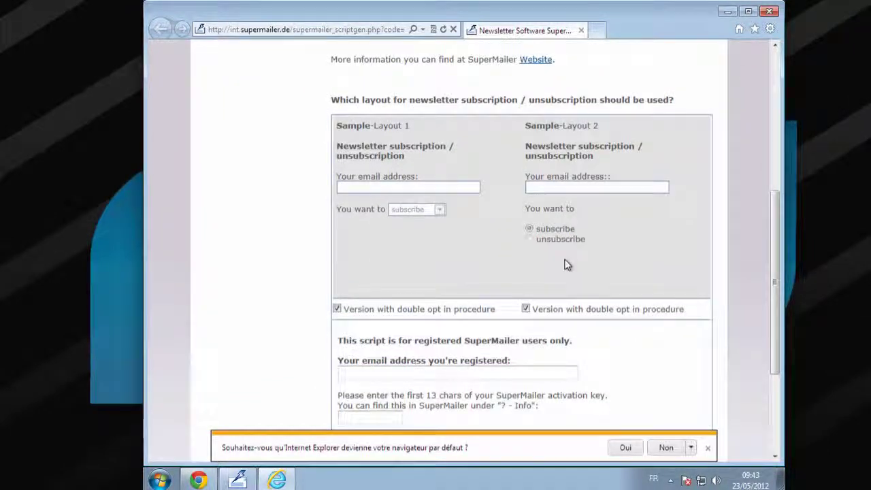
pyautogui.scroll(-3, 567, 264)
pyautogui.scroll(1, 567, 265)
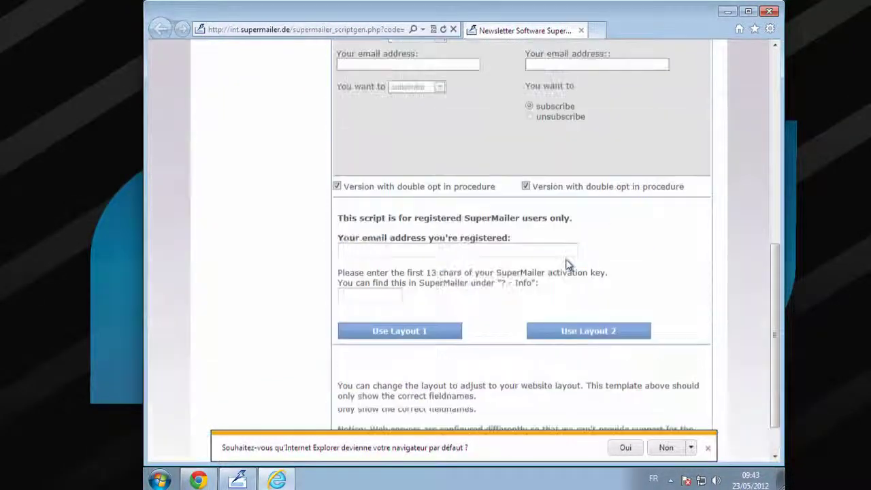
pyautogui.scroll(4, 567, 265)
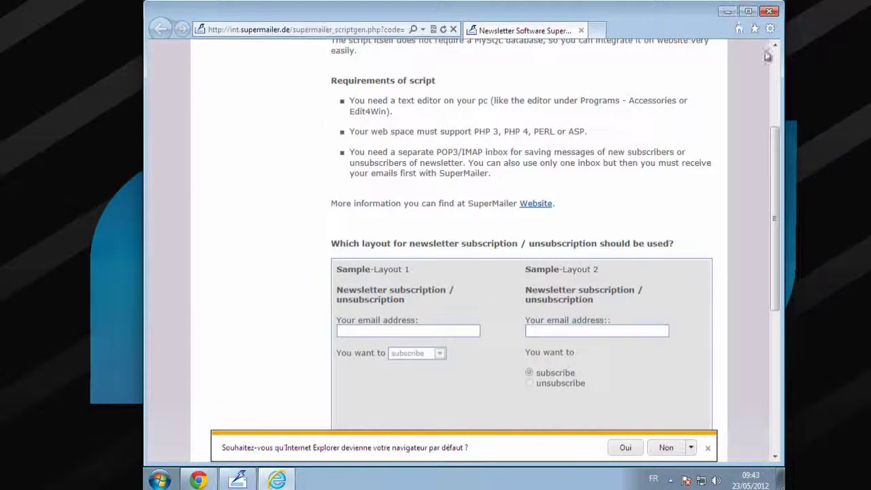
pyautogui.click(771, 12)
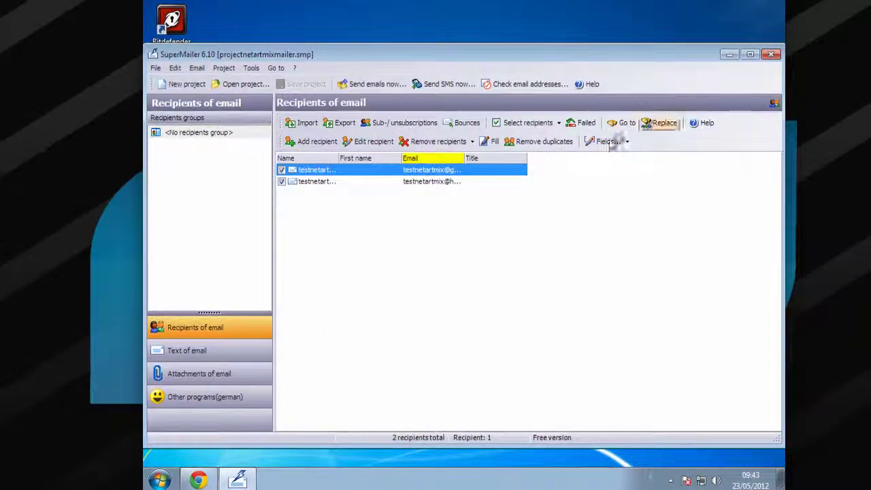
# Create a new recipients group named 'groupe A' from the Edit menu's Recipient groups
pyautogui.click(175, 68)
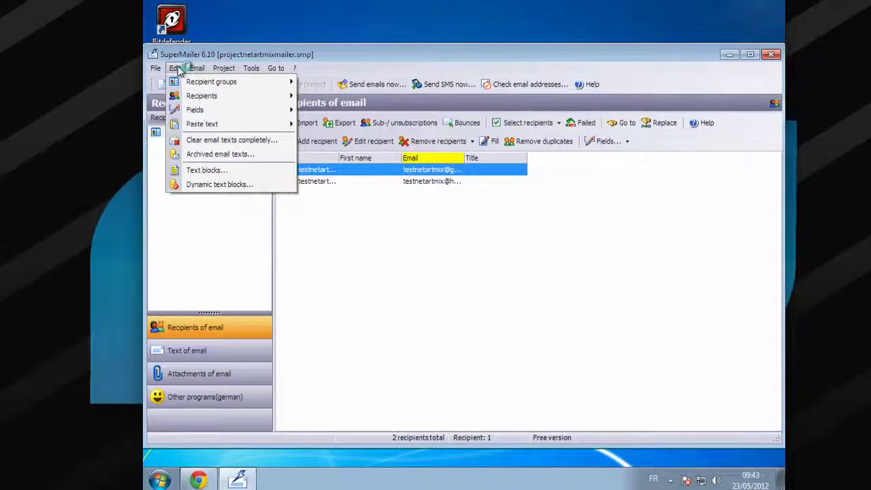
pyautogui.moveTo(192, 95)
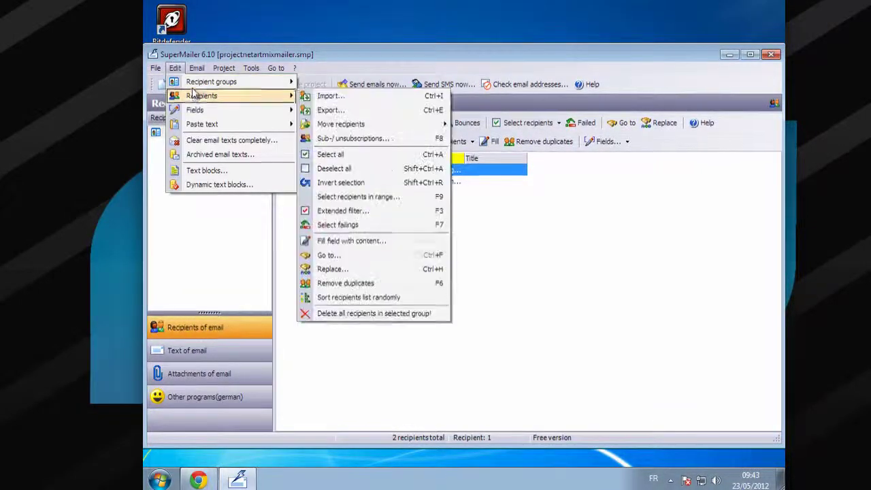
pyautogui.moveTo(204, 82)
pyautogui.click(373, 83)
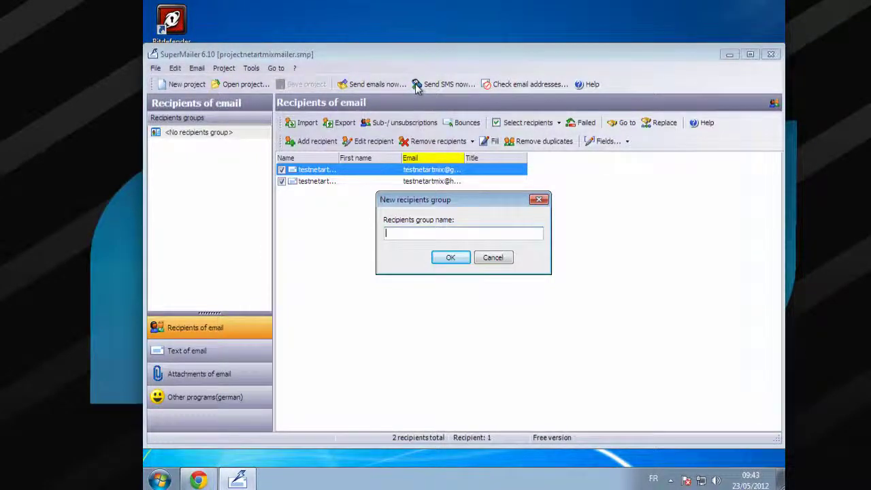
pyautogui.write('grou')
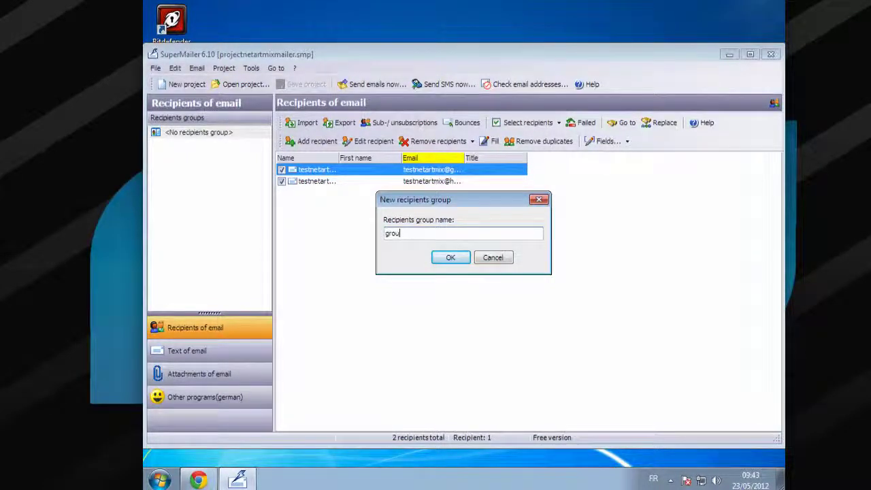
pyautogui.write('pe A')
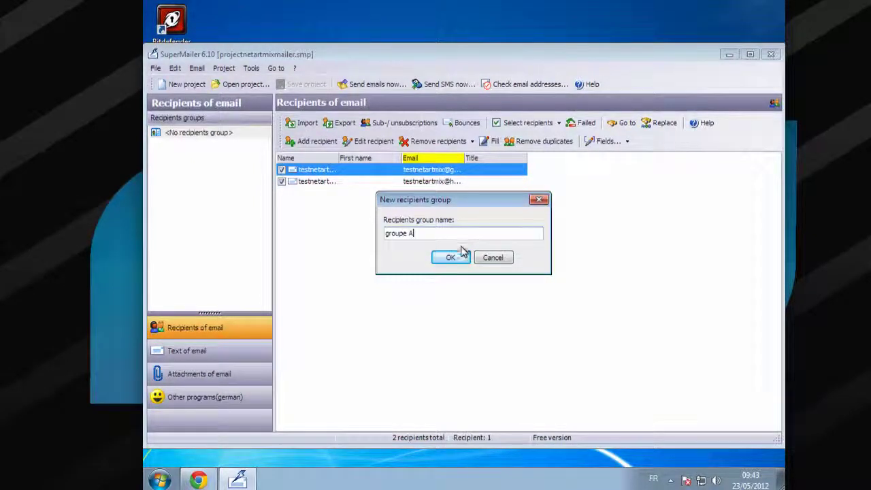
pyautogui.click(450, 257)
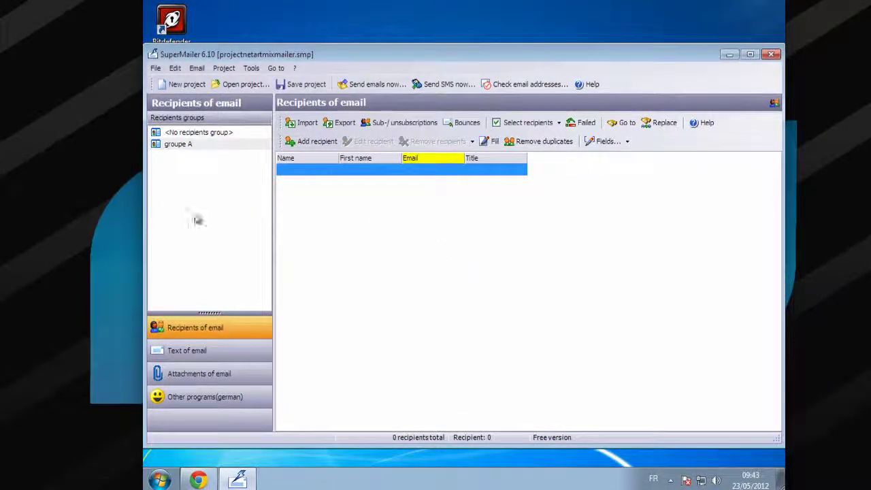
# Show groupe A's empty recipient list
pyautogui.click(172, 145)
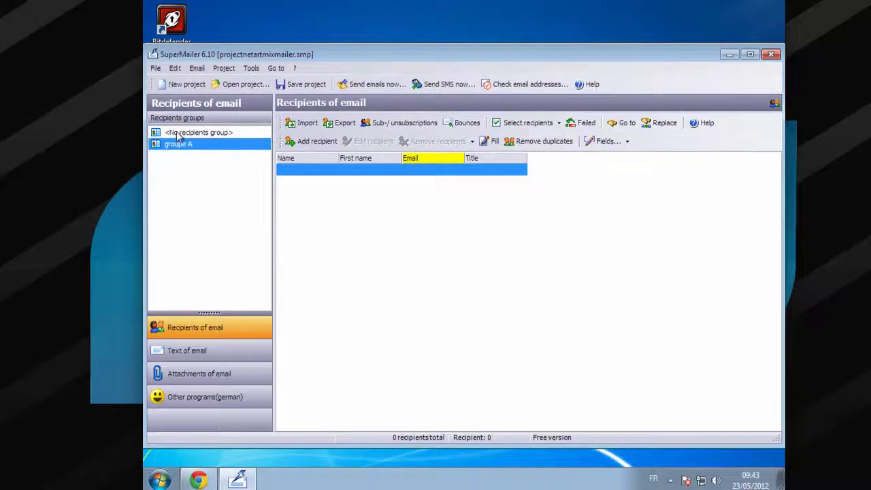
pyautogui.click(171, 134)
pyautogui.click(182, 144)
pyautogui.click(436, 258)
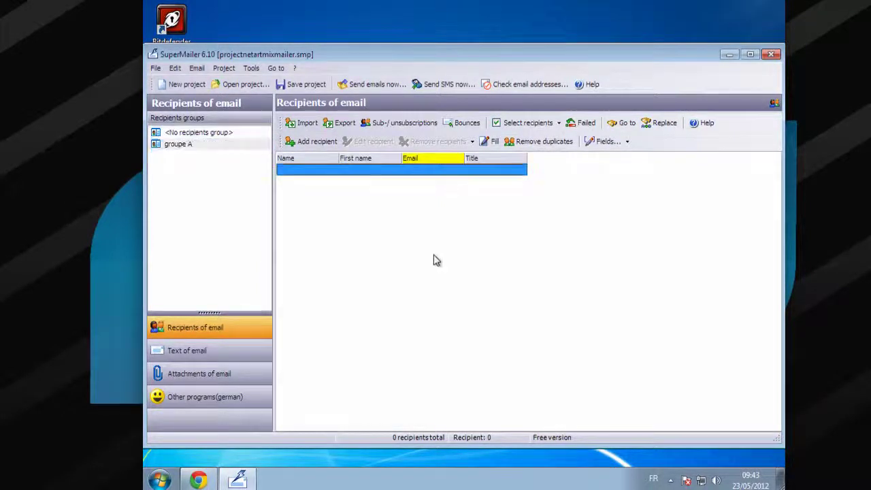
# Add a recipient to groupe A, replacing the rejected address with a valid Gmail address
pyautogui.rightClick(427, 214)
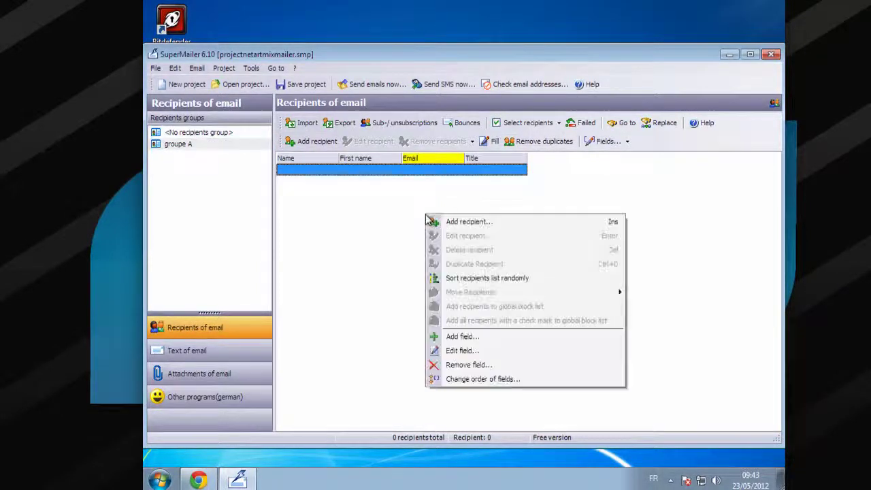
pyautogui.click(467, 224)
pyautogui.write('fdgd')
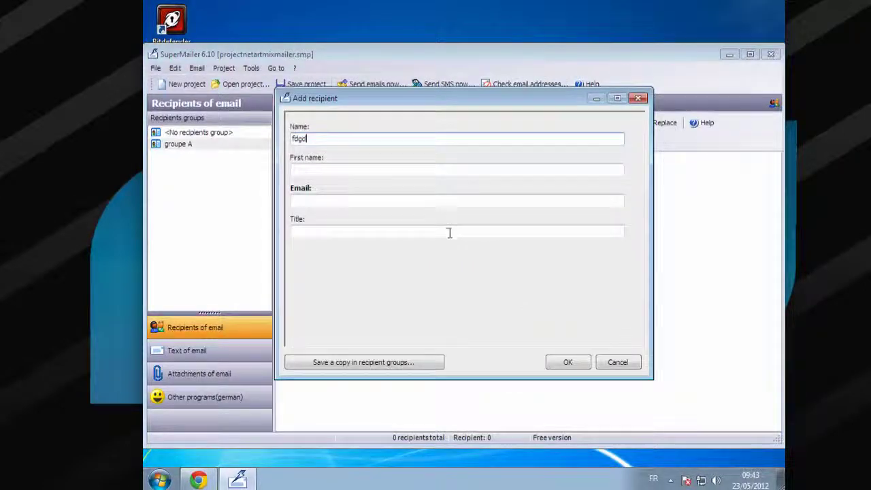
pyautogui.write('gdfgdfgdgdfgdfgdfgdfg')
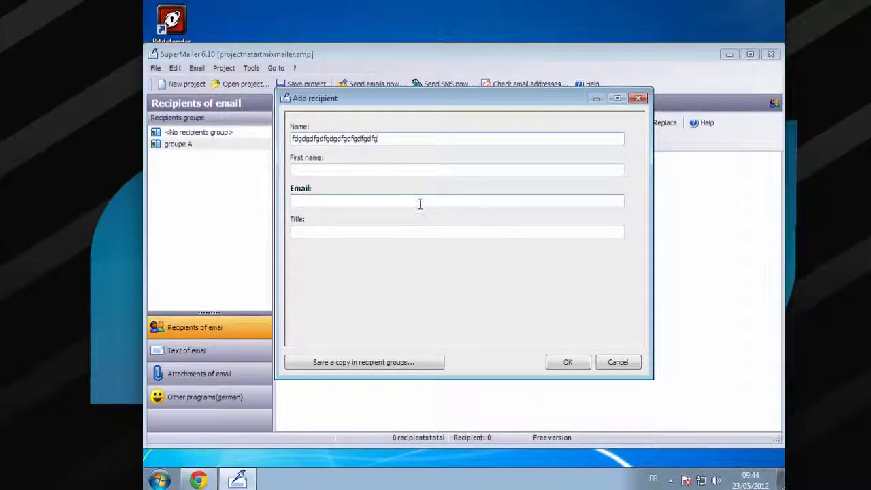
pyautogui.click(420, 204)
pyautogui.write('gdfg')
pyautogui.write('gdf')
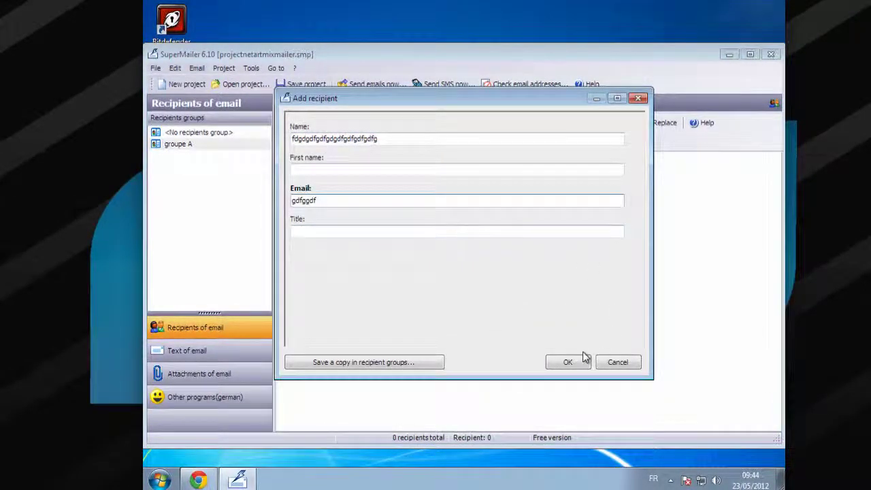
pyautogui.click(566, 362)
pyautogui.click(549, 246)
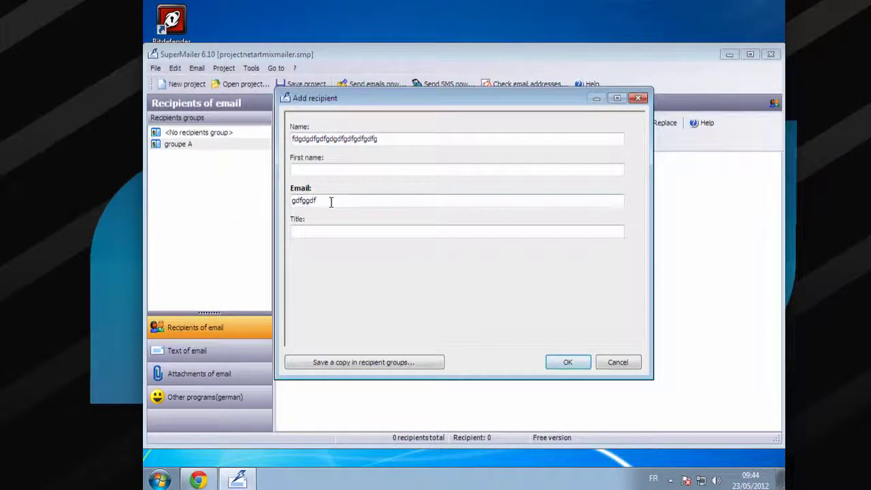
pyautogui.moveTo(330, 200); pyautogui.dragTo(189, 193)
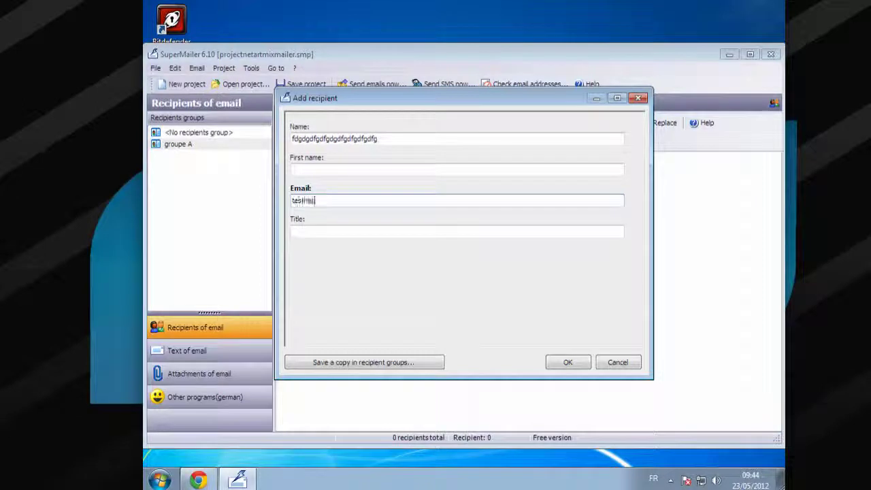
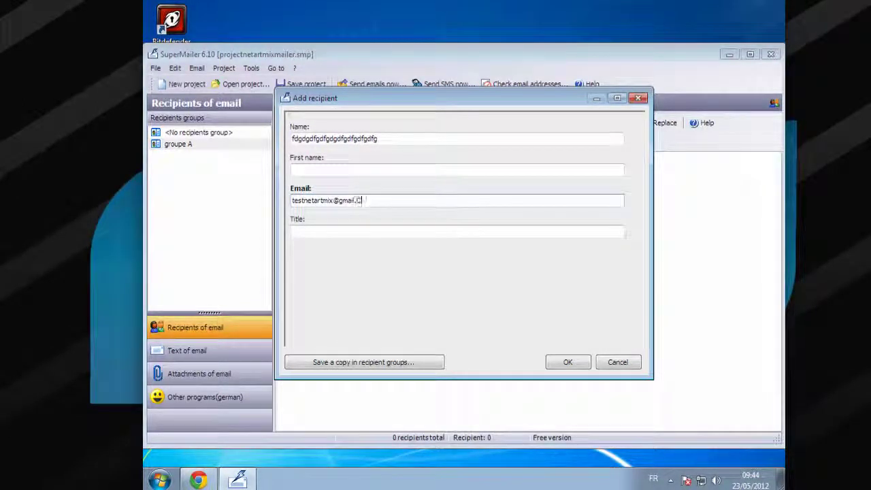
pyautogui.press('Left')
pyautogui.press('Left')
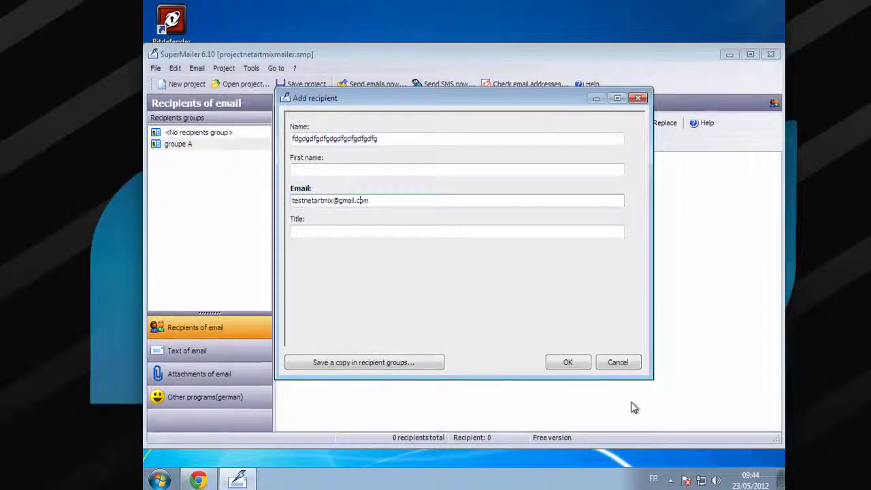
pyautogui.click(568, 362)
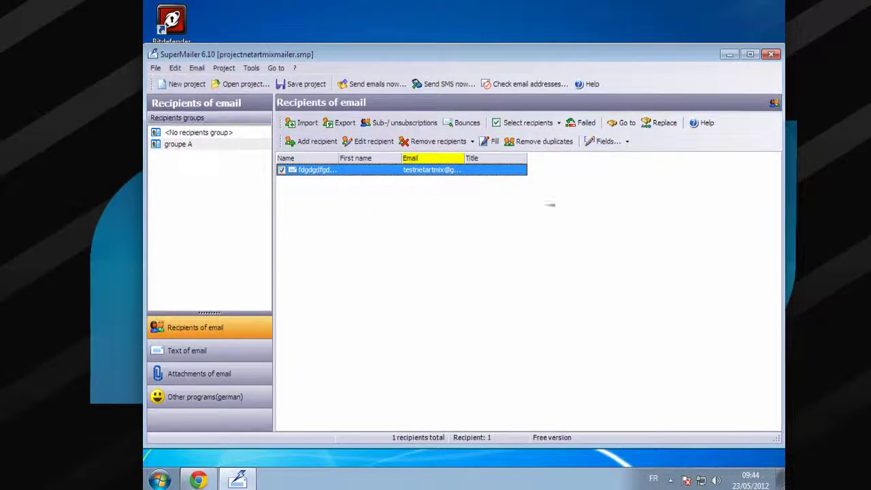
pyautogui.rightClick(374, 223)
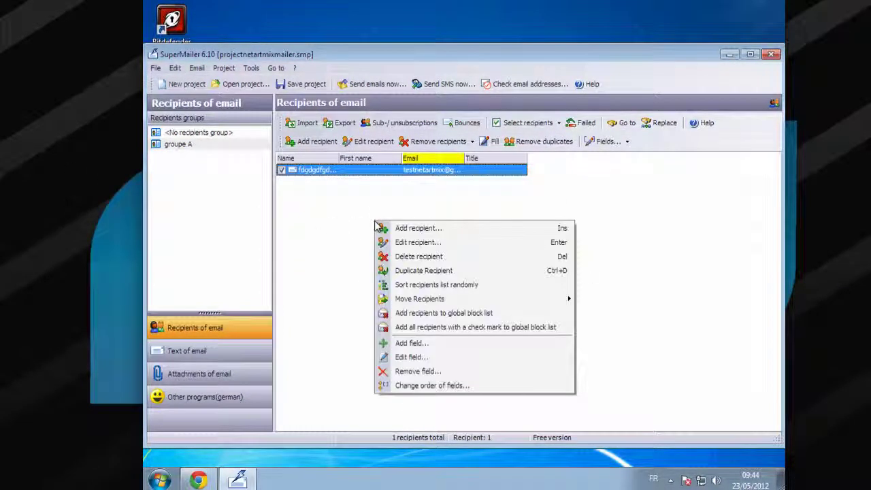
pyautogui.press('Escape')
pyautogui.click(175, 68)
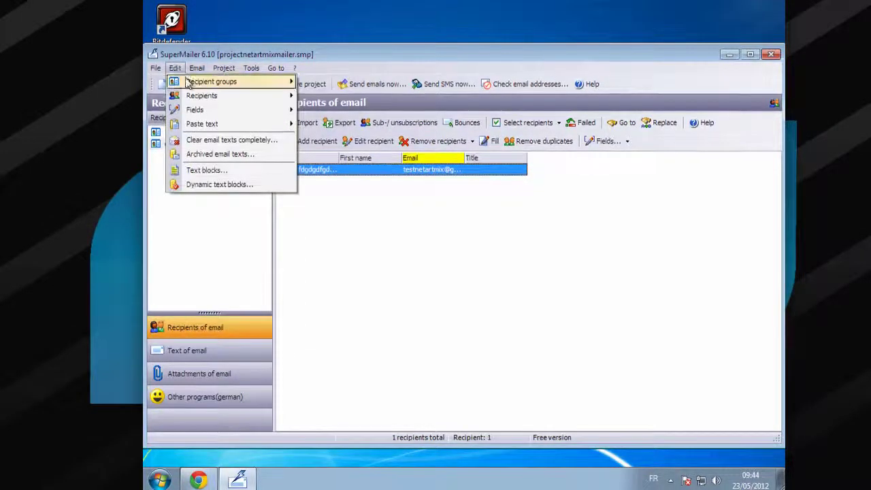
pyautogui.moveTo(203, 96)
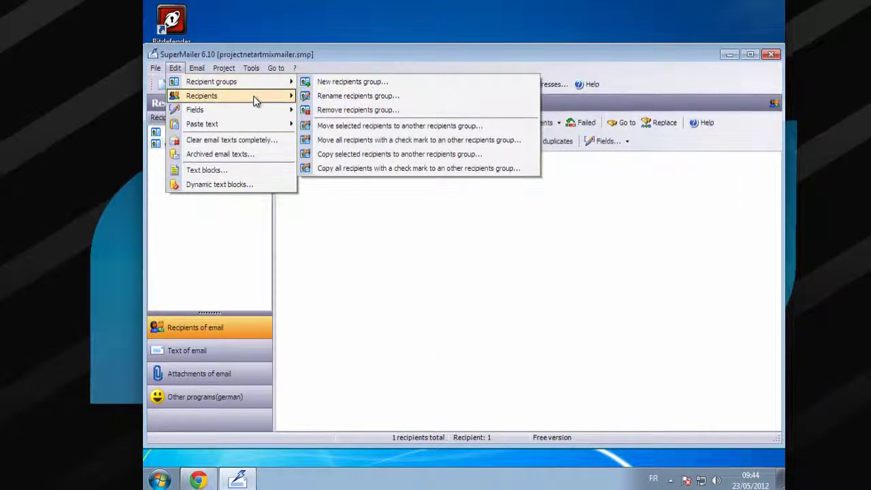
pyautogui.moveTo(253, 99)
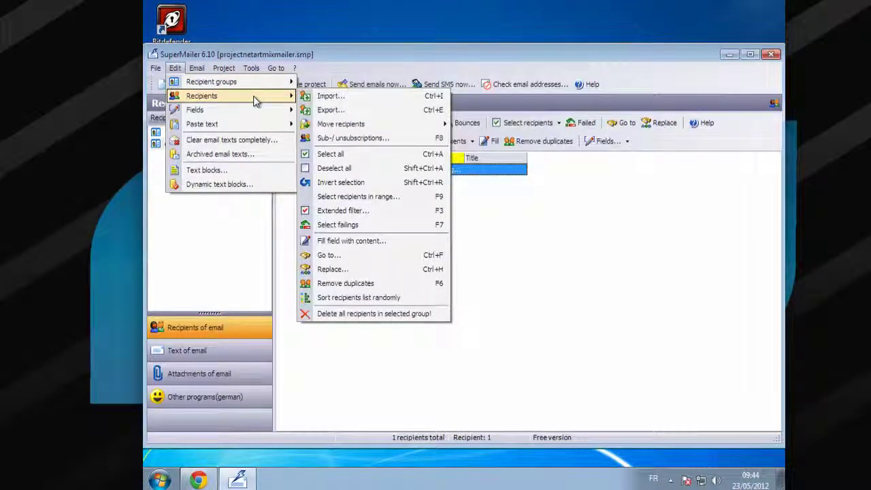
pyautogui.click(308, 96)
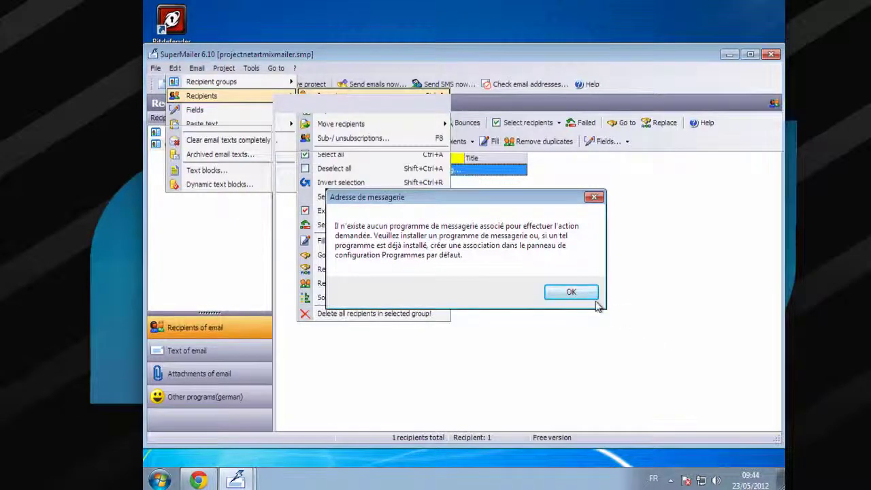
pyautogui.click(572, 292)
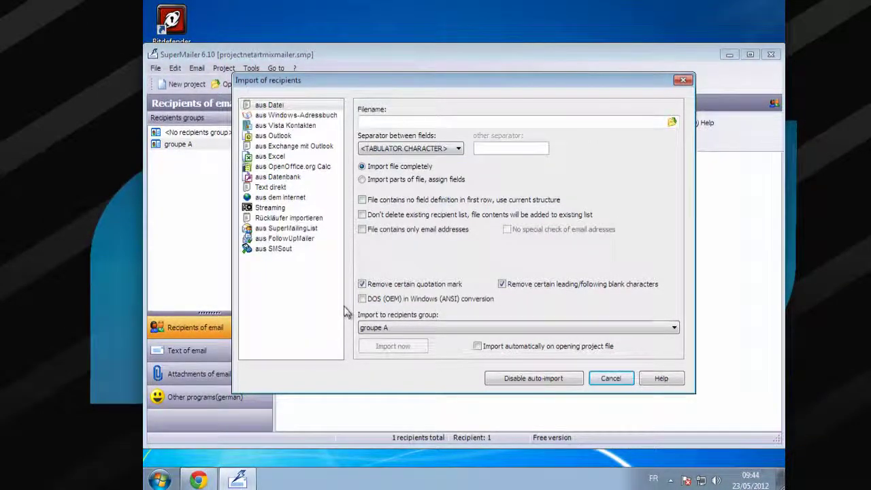
pyautogui.click(683, 81)
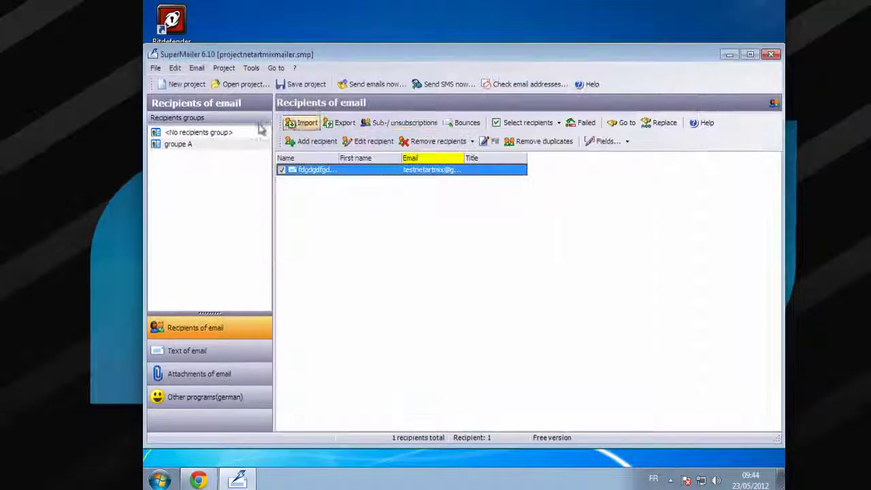
# Try a professional-only Edit function, close Text blocks, then attempt Send SMS now
pyautogui.click(176, 70)
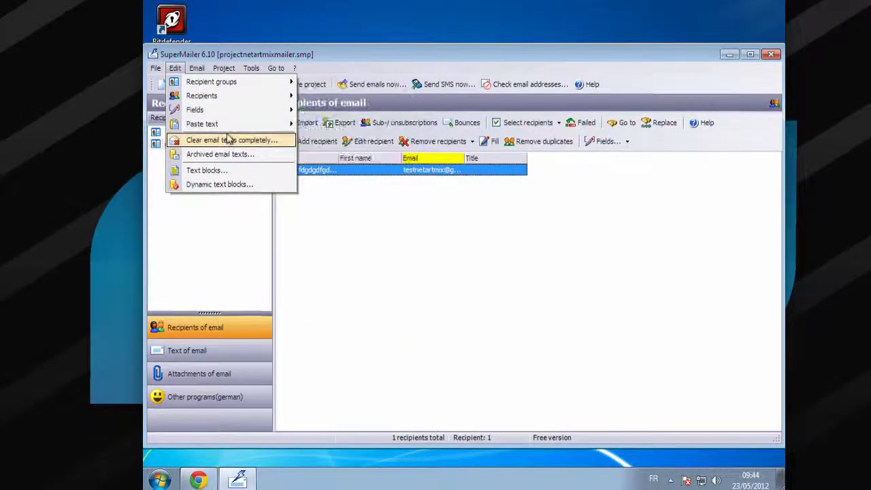
pyautogui.moveTo(230, 128)
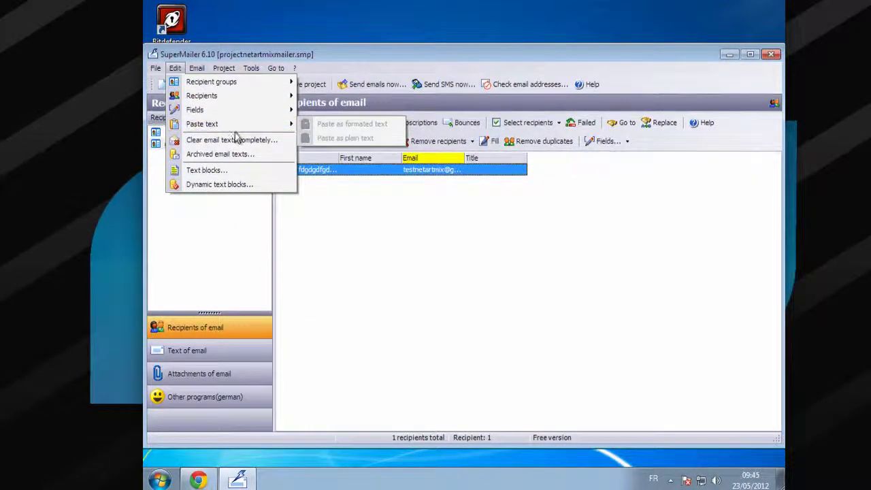
pyautogui.click(247, 170)
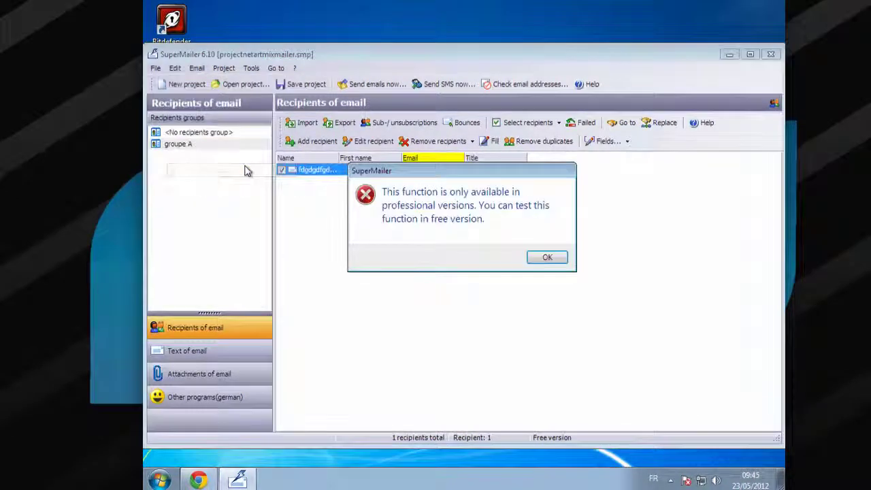
pyautogui.click(551, 256)
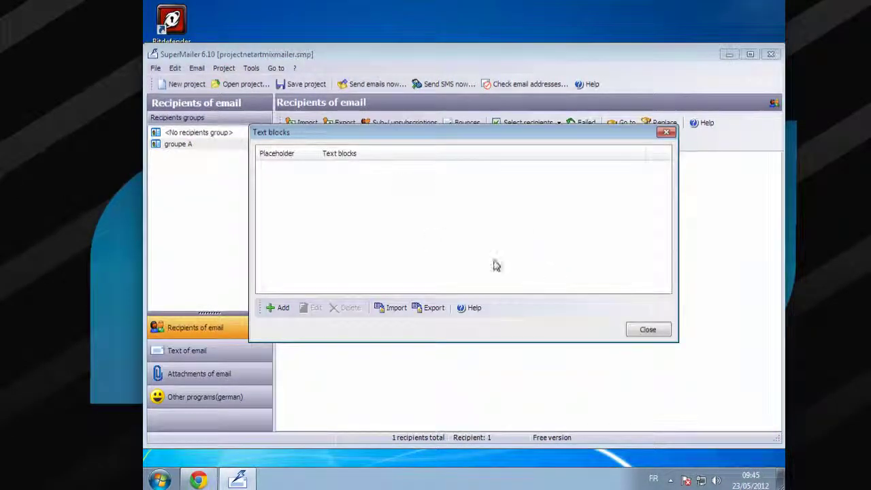
pyautogui.click(665, 134)
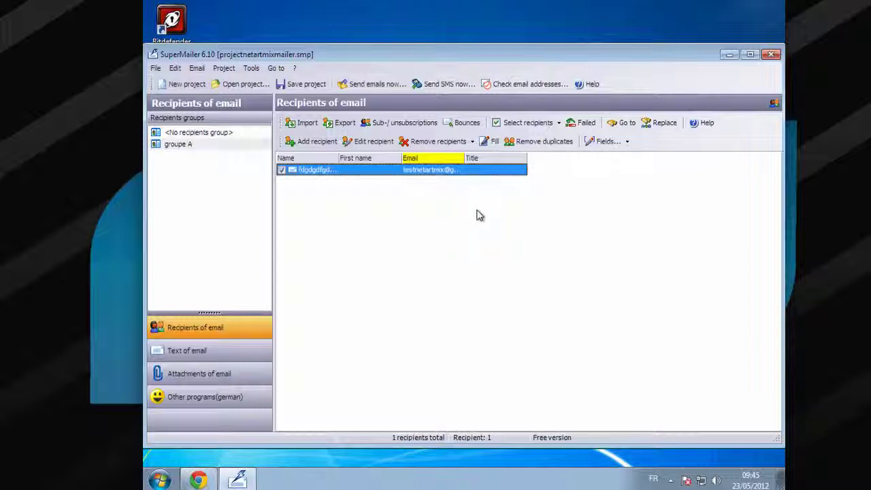
pyautogui.click(430, 82)
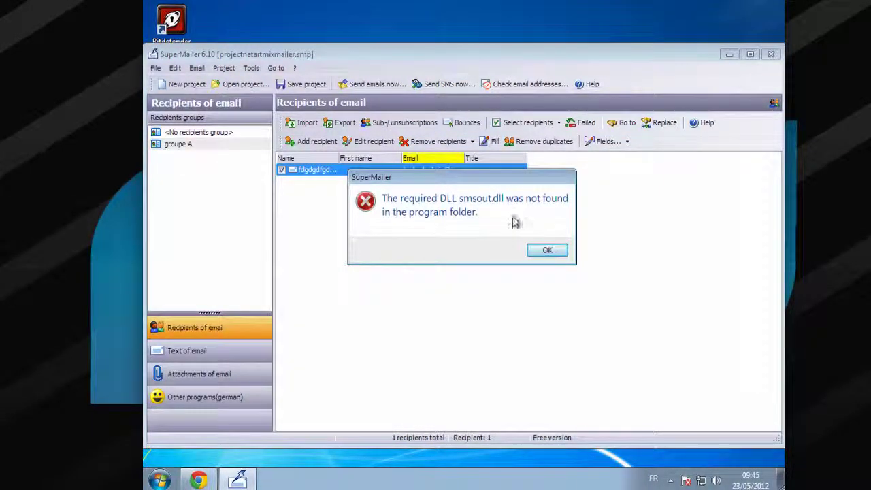
# Dismiss the smsout.dll not-found error
pyautogui.click(548, 251)
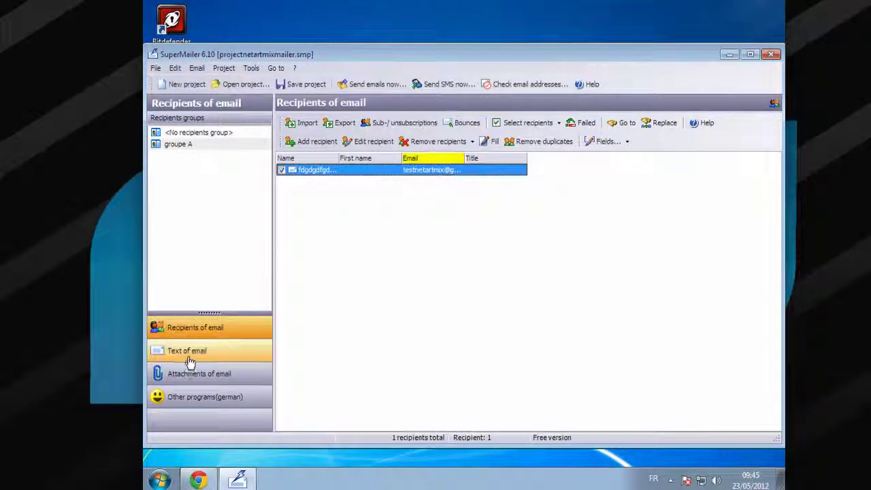
pyautogui.click(190, 363)
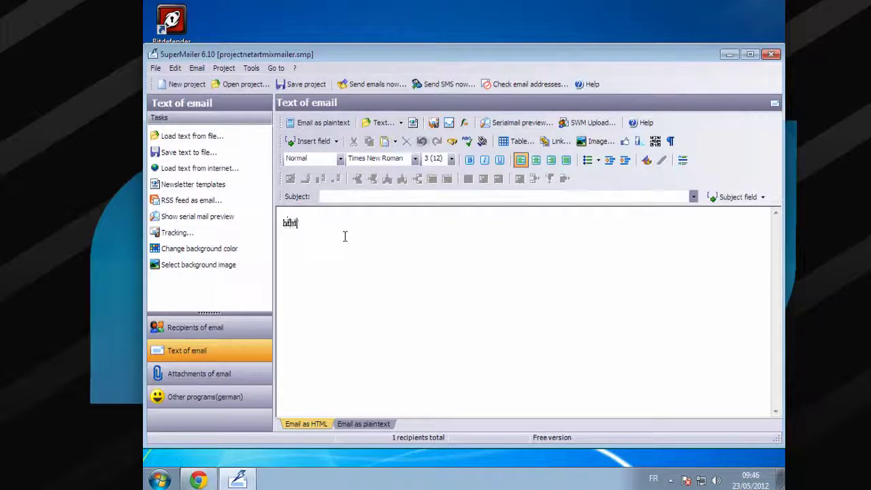
pyautogui.hotkey('ctrl', 'a')
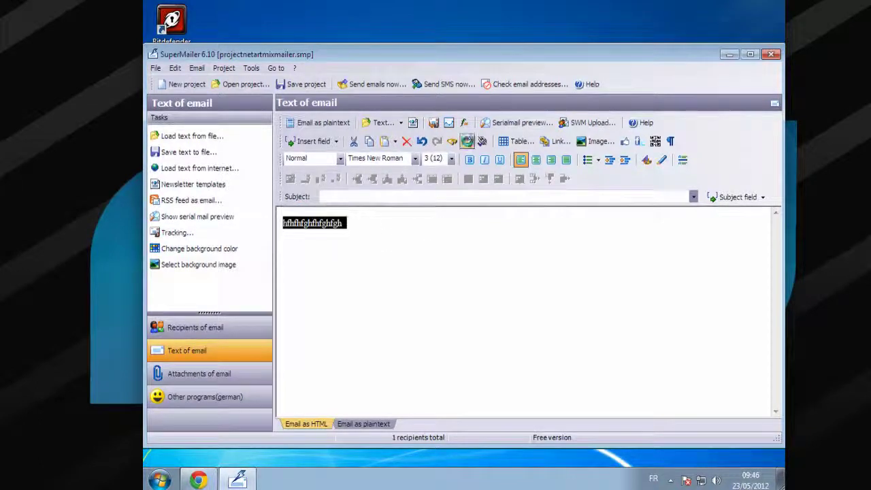
pyautogui.click(415, 158)
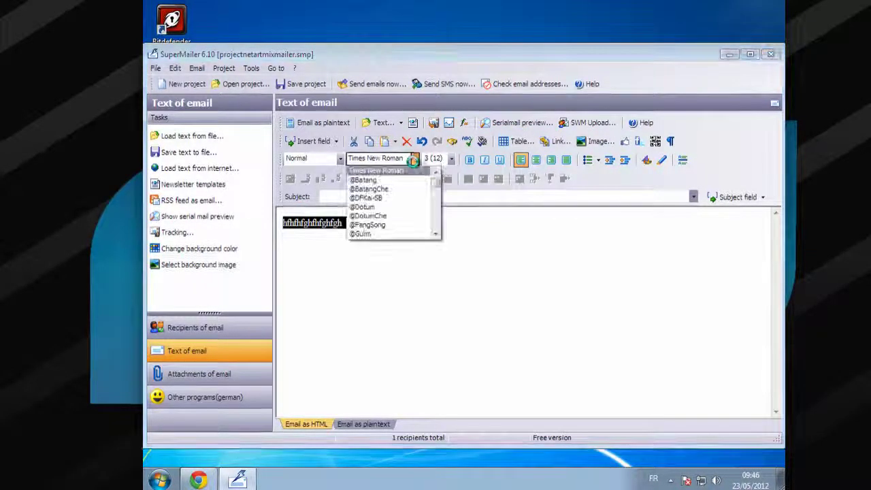
pyautogui.click(416, 197)
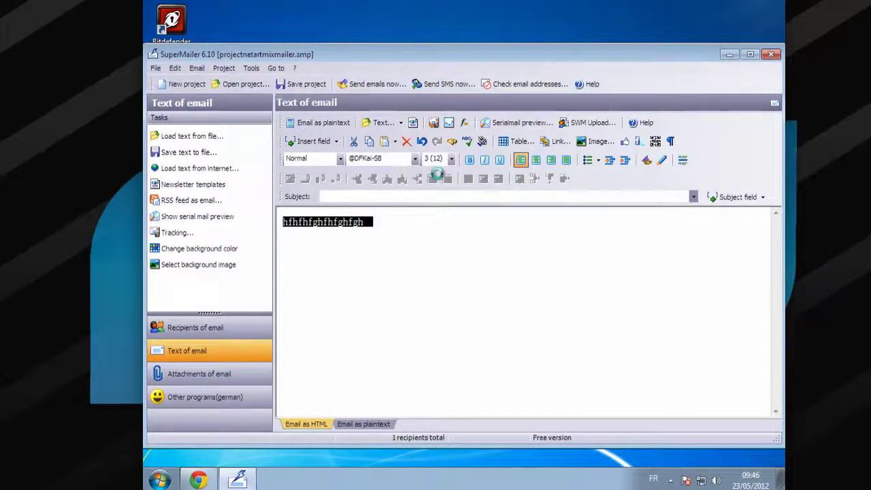
pyautogui.click(451, 160)
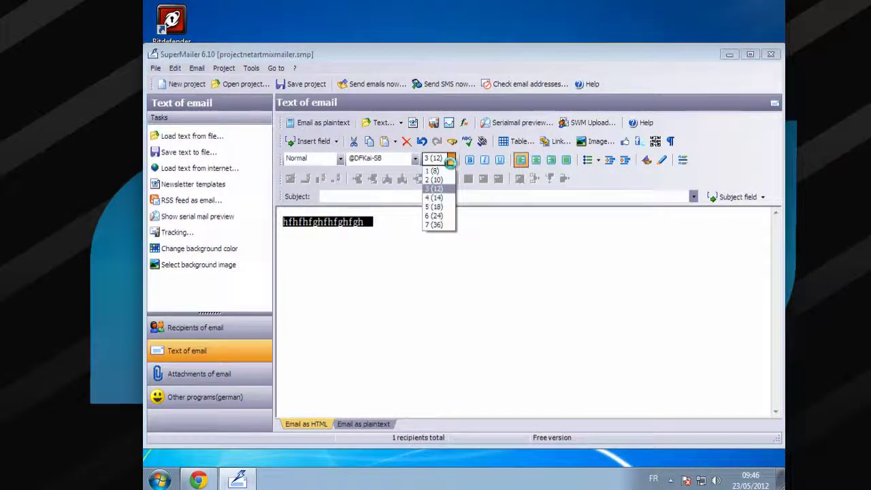
pyautogui.click(436, 224)
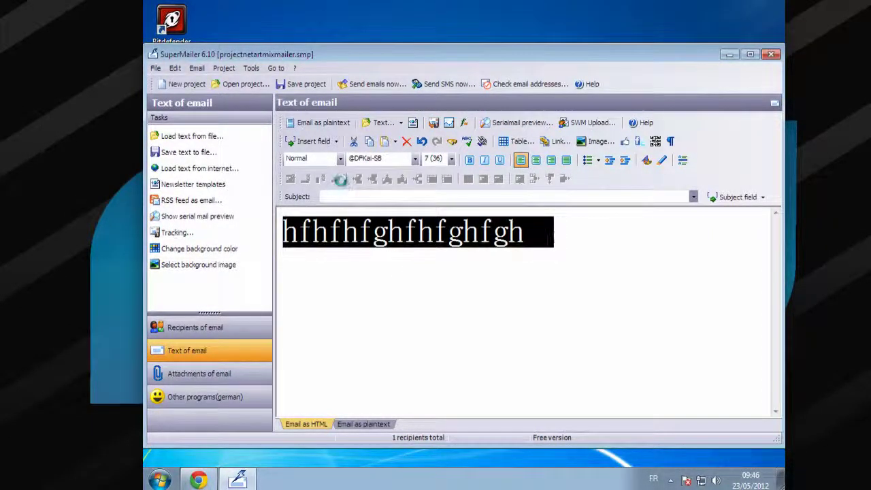
pyautogui.click(591, 144)
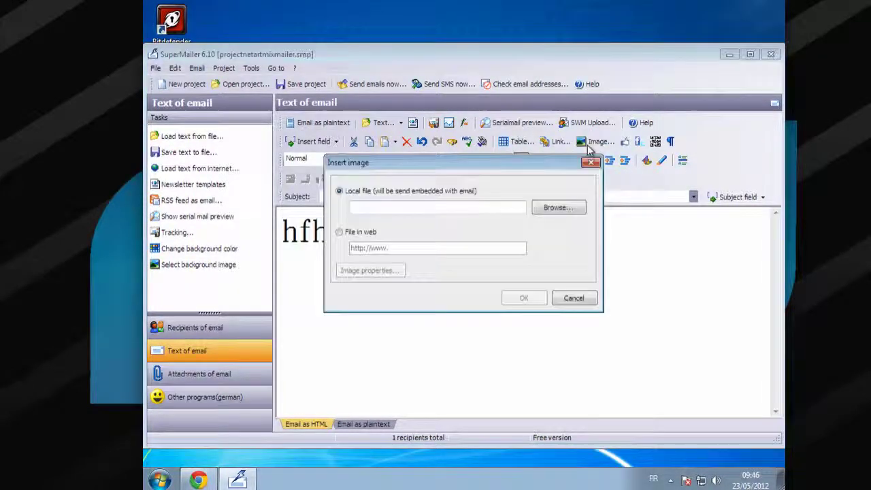
pyautogui.click(574, 208)
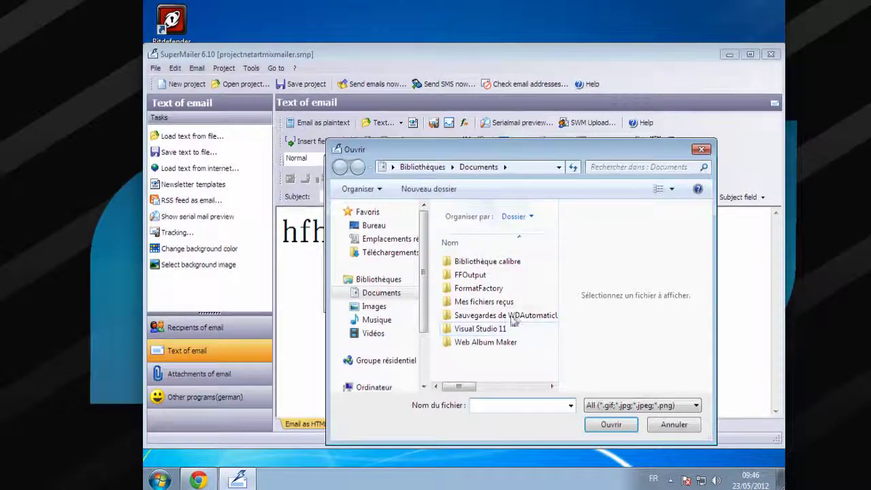
pyautogui.click(385, 308)
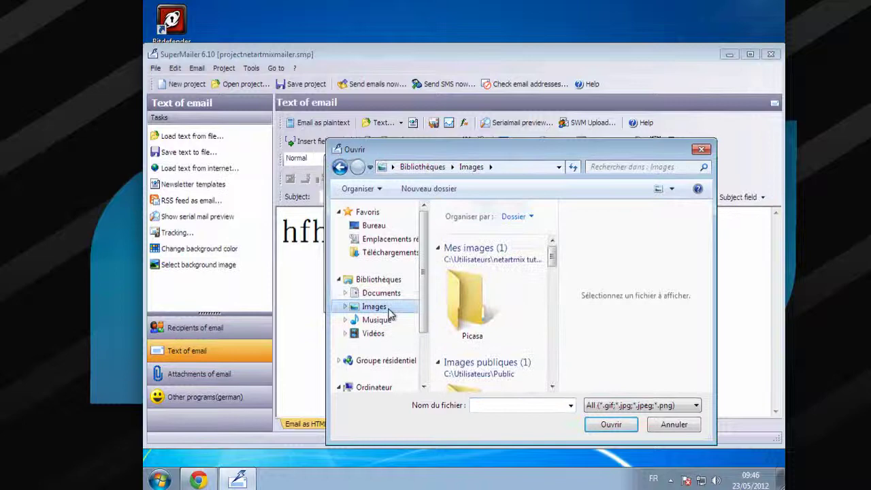
pyautogui.doubleClick(455, 308)
pyautogui.doubleClick(480, 307)
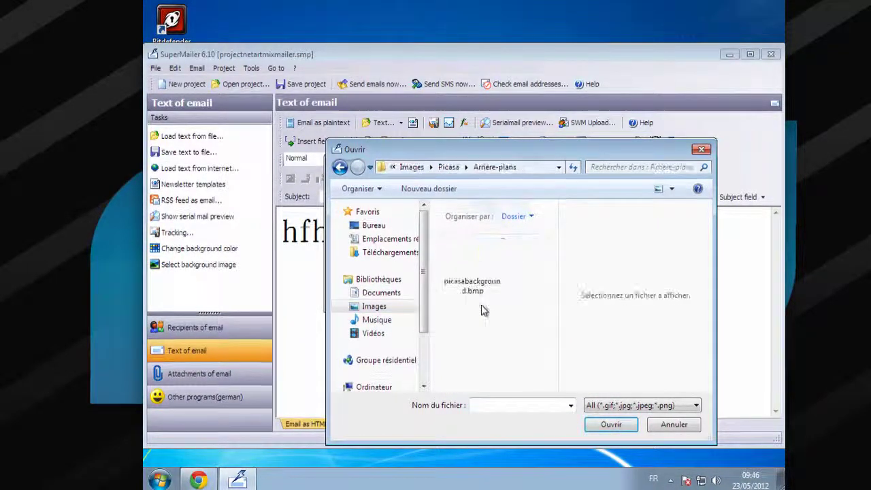
pyautogui.click(478, 272)
pyautogui.click(621, 425)
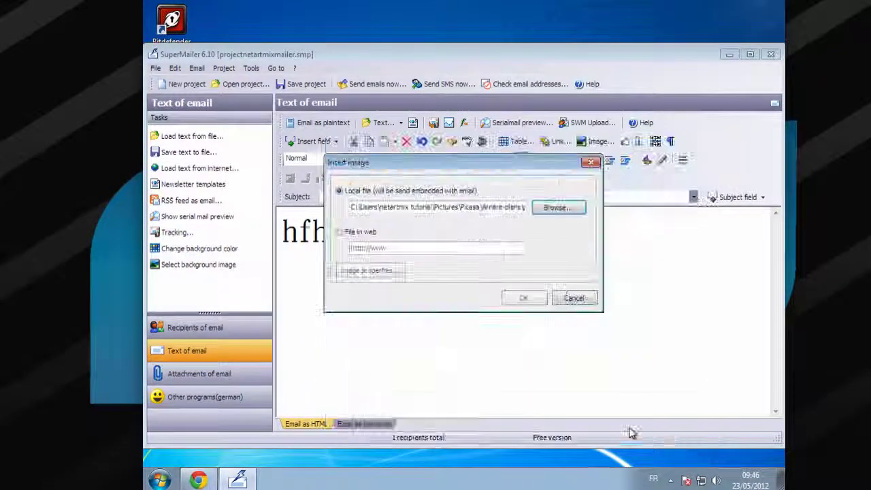
pyautogui.click(523, 298)
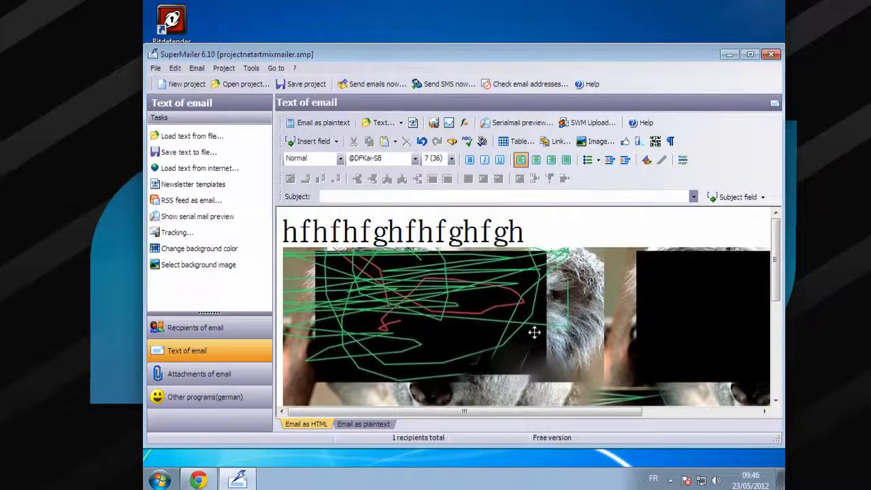
pyautogui.scroll(-5, 535, 333)
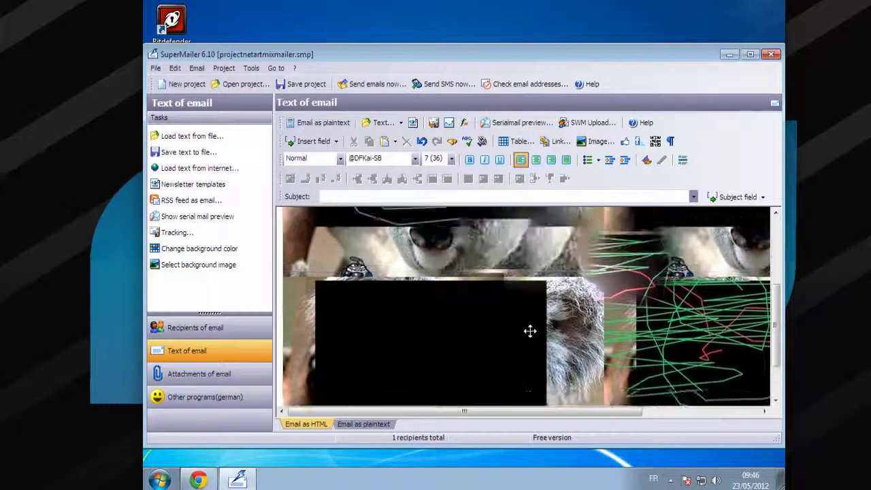
pyautogui.scroll(1, 530, 331)
pyautogui.click(531, 331)
pyautogui.scroll(2, 530, 331)
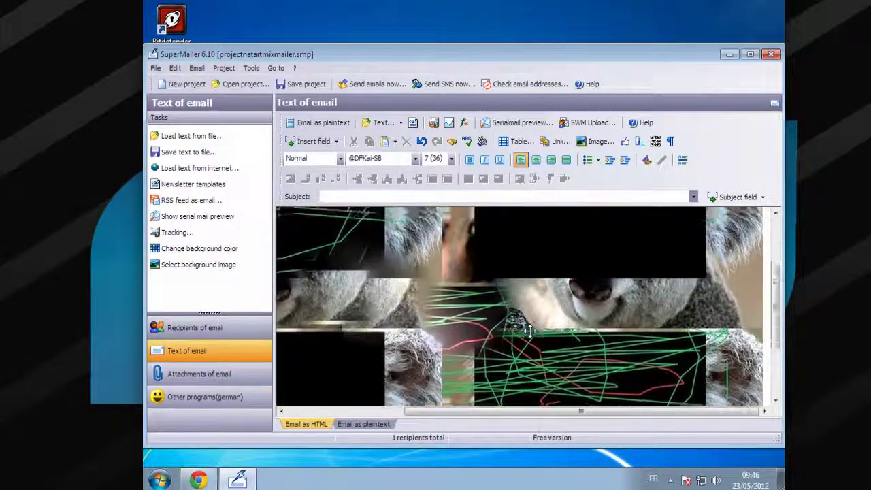
pyautogui.scroll(3, 530, 331)
pyautogui.press('Delete')
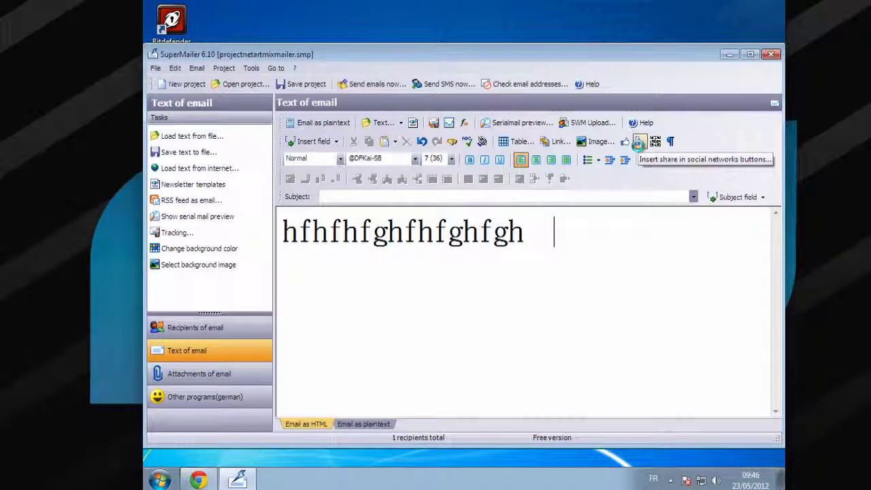
pyautogui.click(623, 143)
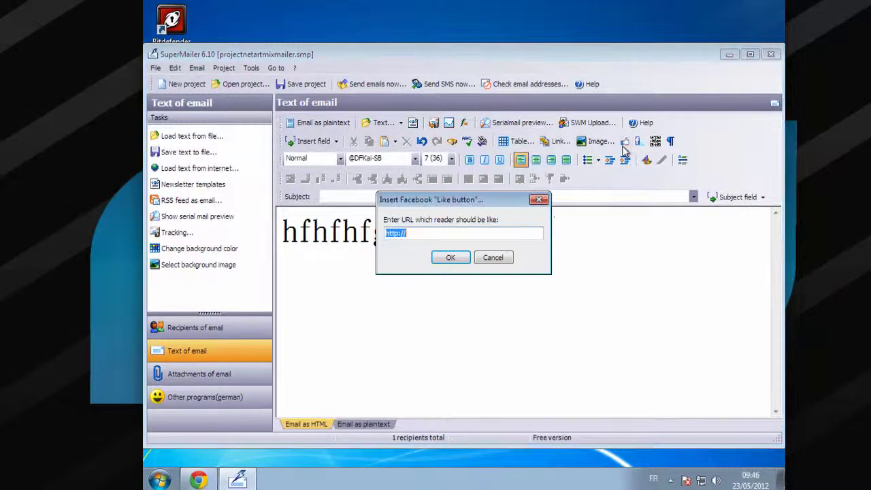
pyautogui.click(445, 236)
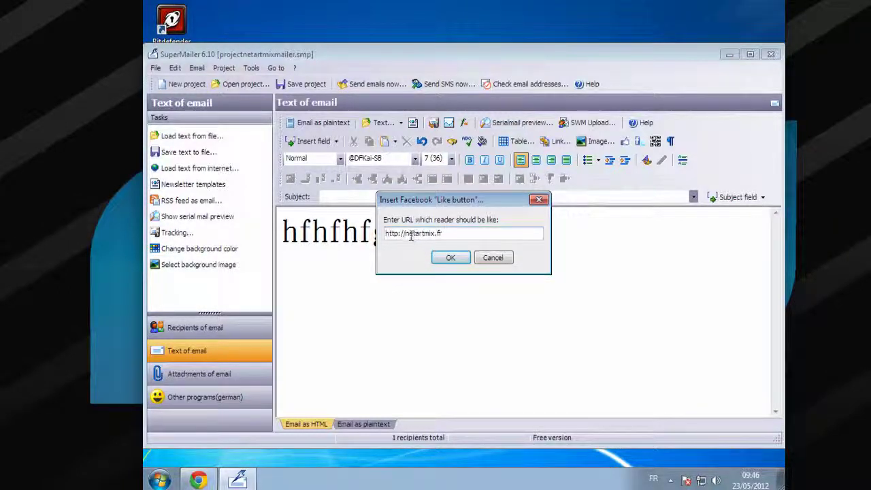
pyautogui.click(449, 256)
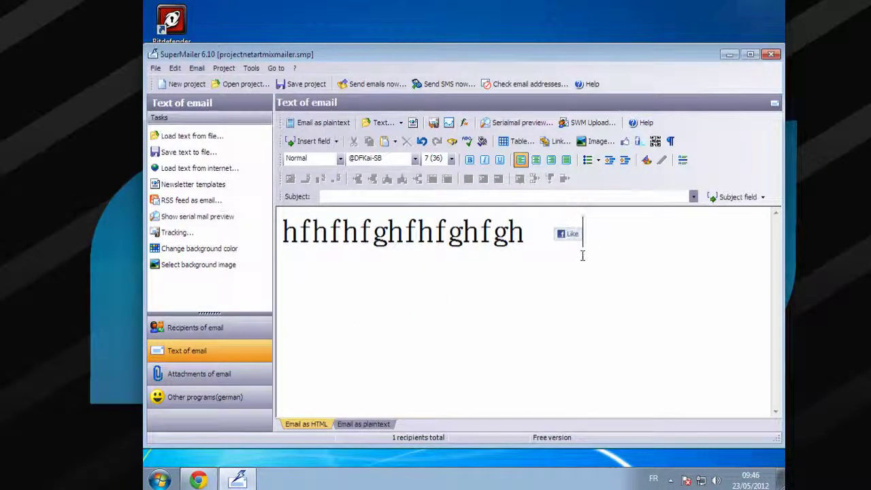
# Try adding social-network share buttons, then cancel without inserting any
pyautogui.click(611, 140)
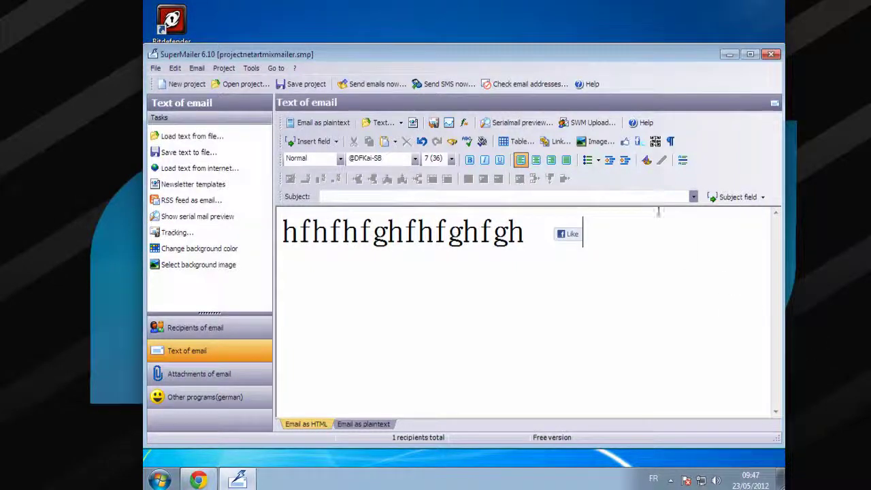
pyautogui.click(646, 141)
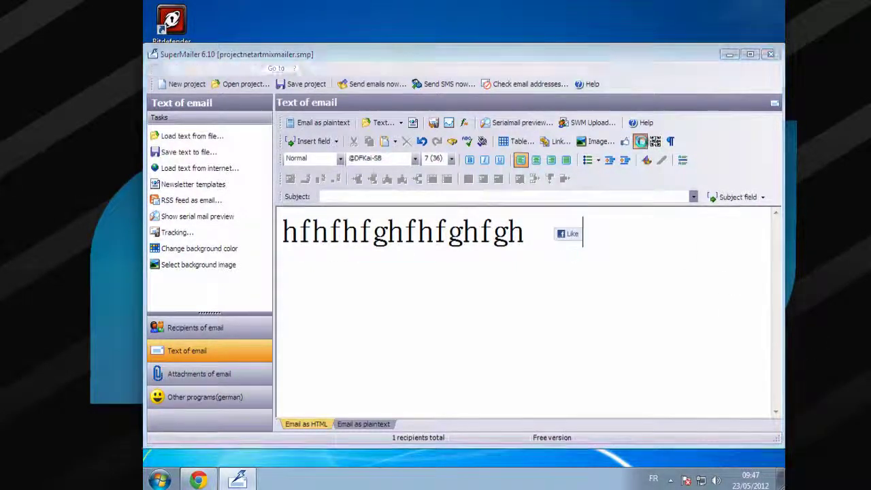
pyautogui.click(552, 243)
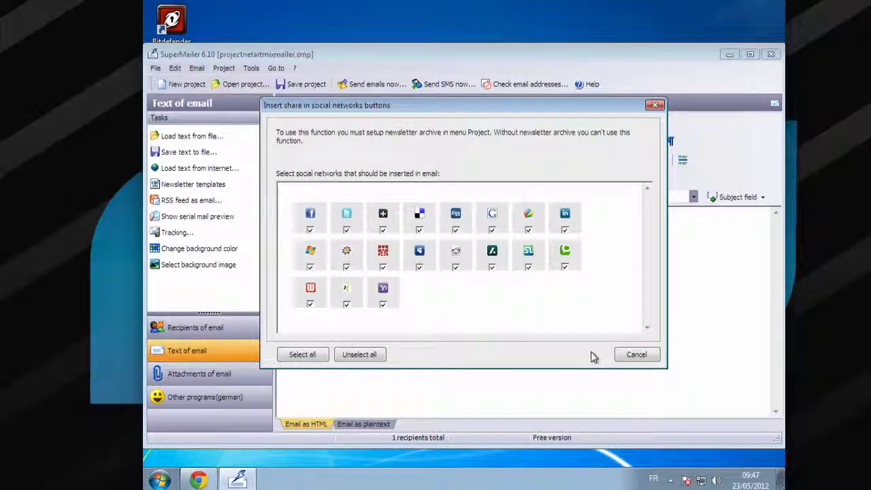
pyautogui.click(636, 354)
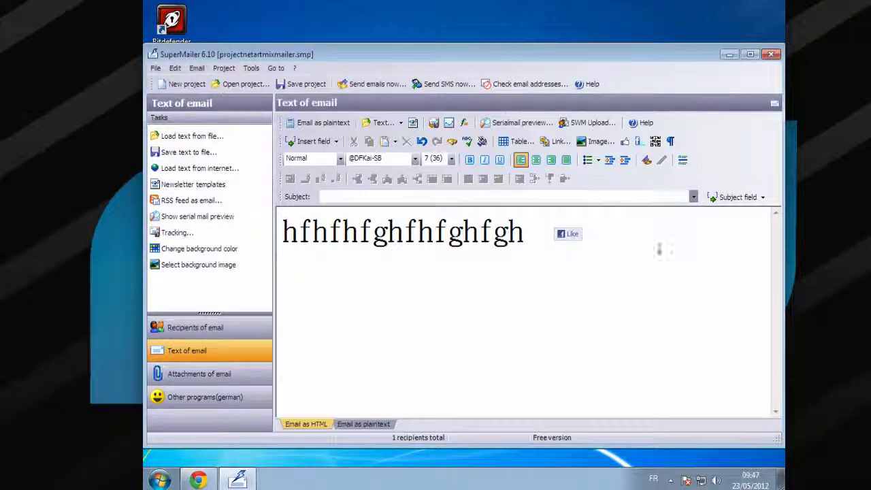
# Insert a QR code encoding 'fggdgdgdgdfgdgfdfgd' after the Facebook Like button
pyautogui.click(638, 142)
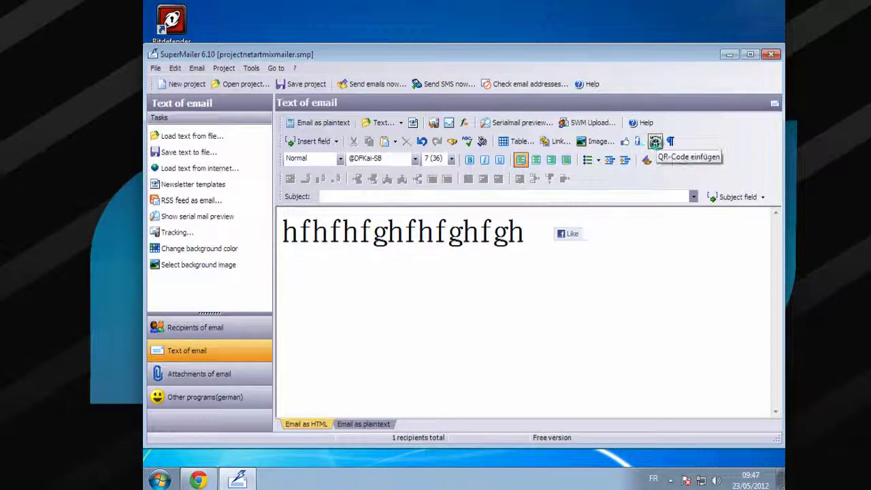
pyautogui.click(655, 141)
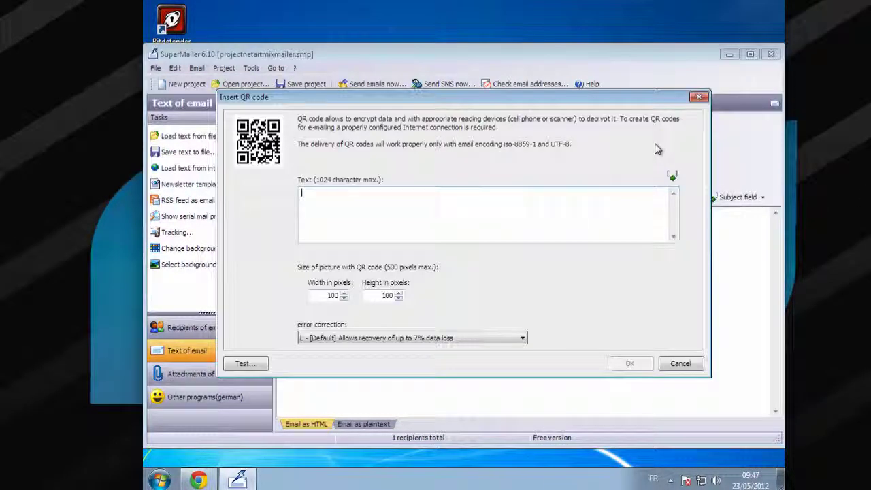
pyautogui.write('fggdgdgdgdfgdgfdfgdgdfgdfg')
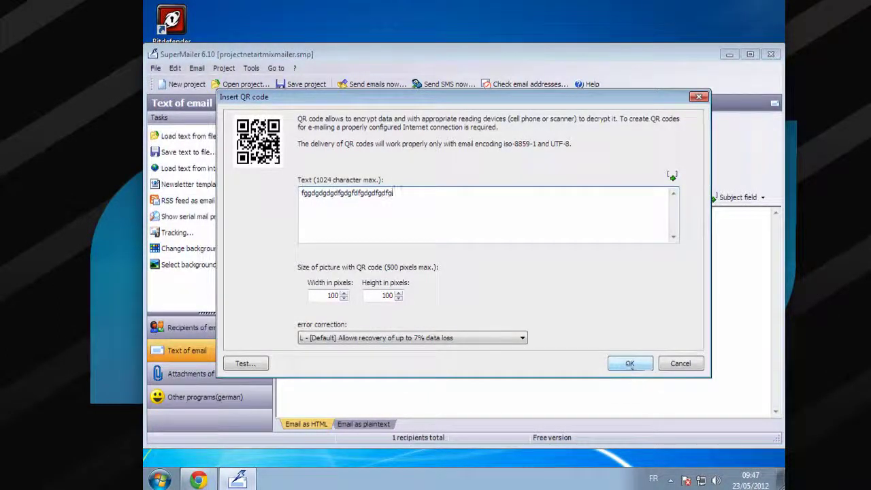
pyautogui.click(627, 366)
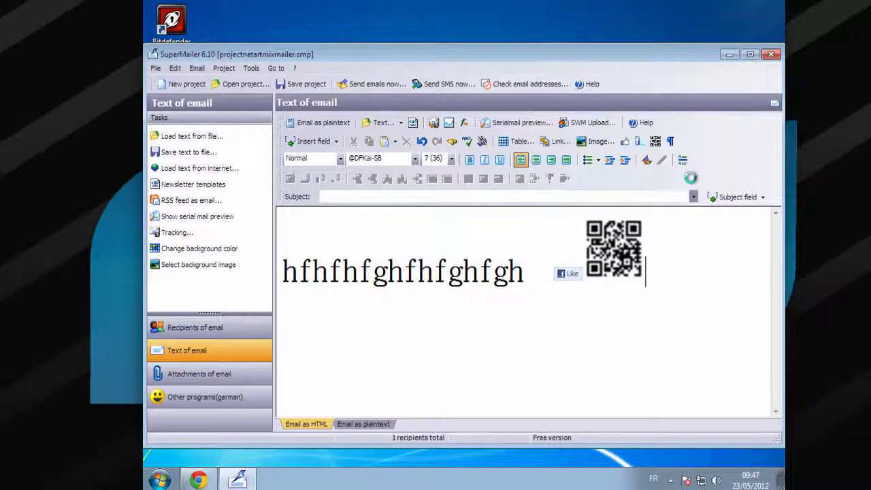
# Show paragraph marks, then save the project from the Serialmail preview and close it
pyautogui.click(671, 142)
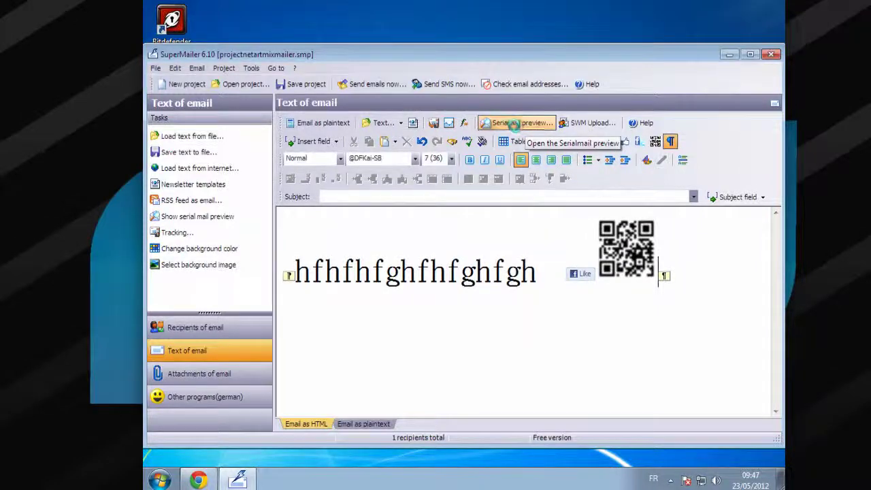
pyautogui.click(496, 241)
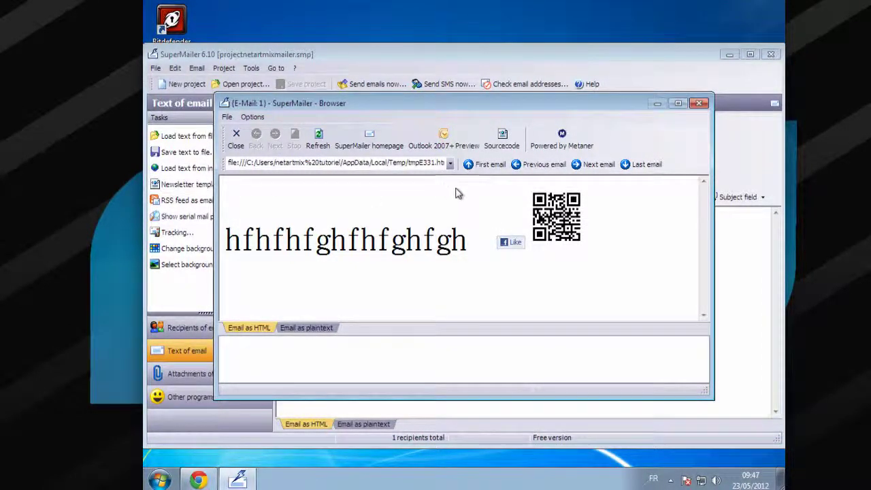
pyautogui.click(699, 104)
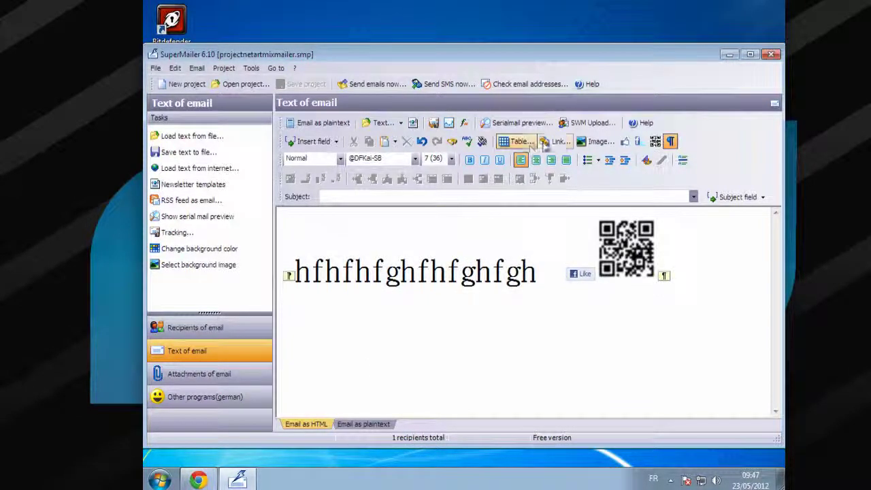
pyautogui.click(559, 141)
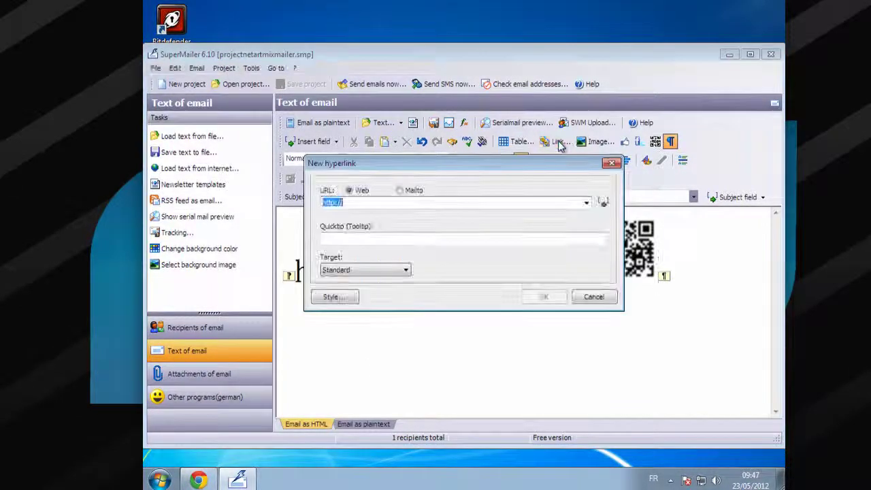
pyautogui.click(452, 199)
pyautogui.write('www.netartmix.fr')
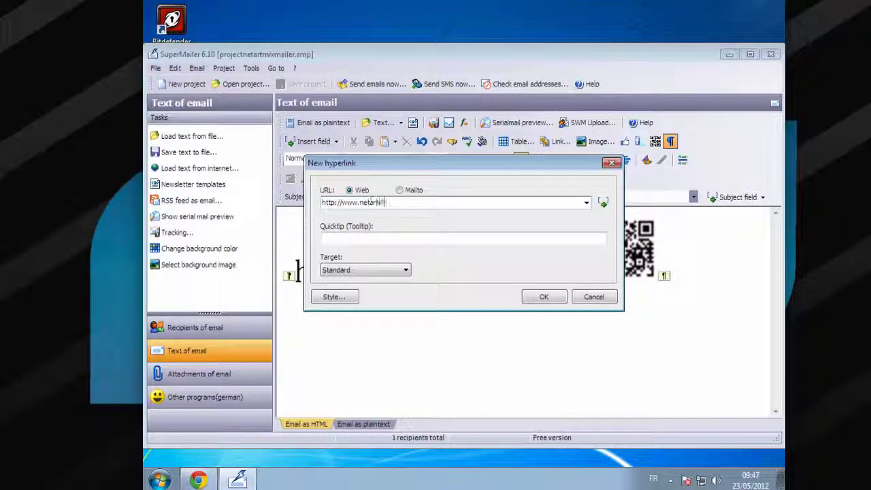
pyautogui.click(475, 236)
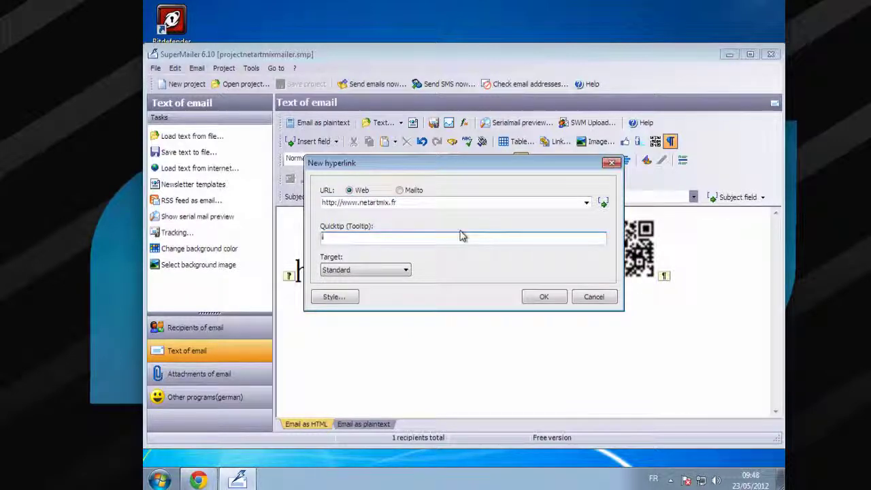
pyautogui.write('t')
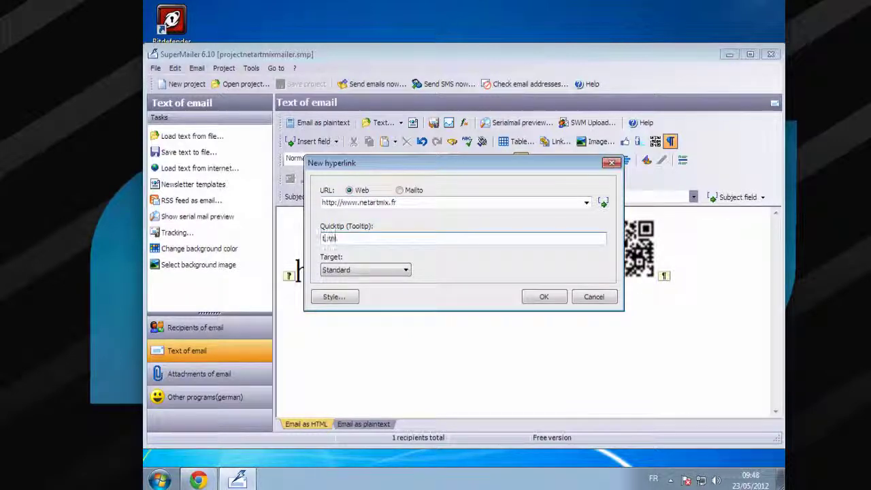
pyautogui.write('utoriel netartmix')
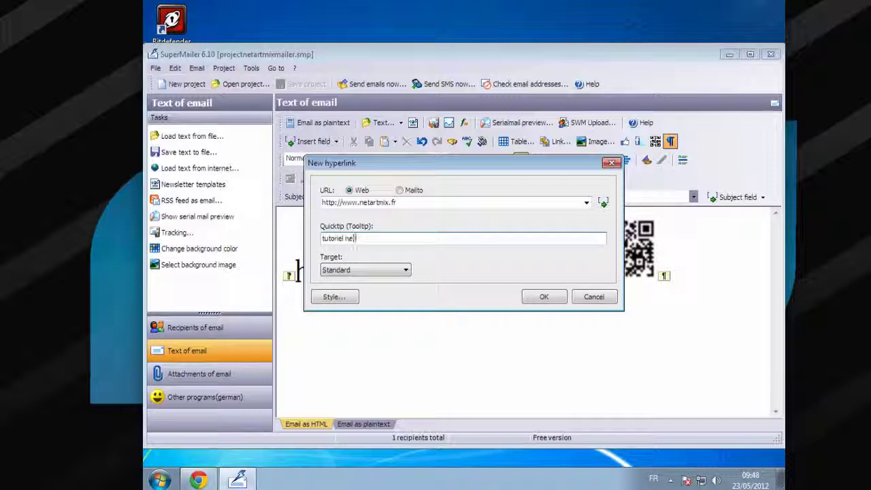
pyautogui.click(407, 271)
pyautogui.click(470, 272)
pyautogui.click(545, 297)
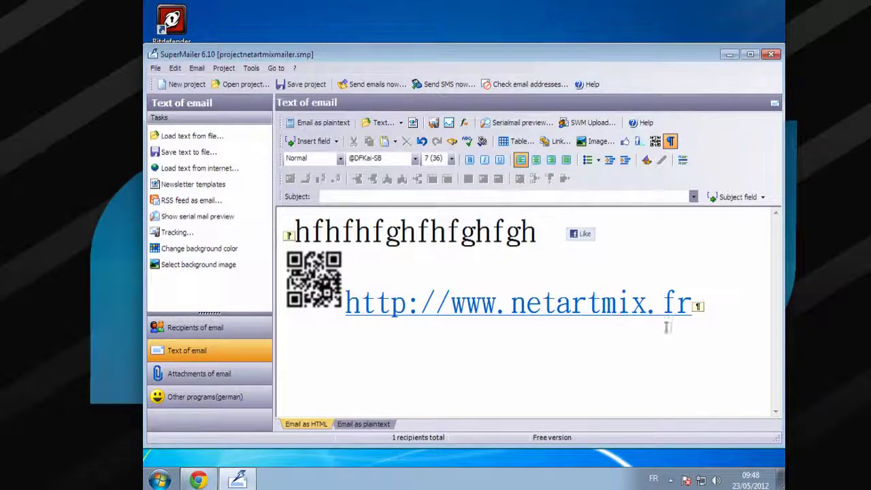
# Insert an empty 2-row, 2-column table below the netartmix link
pyautogui.click(504, 146)
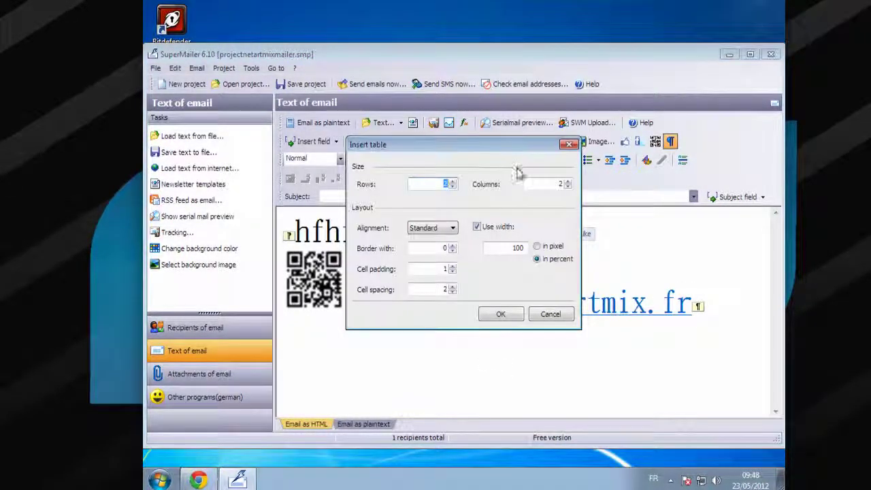
pyautogui.click(501, 315)
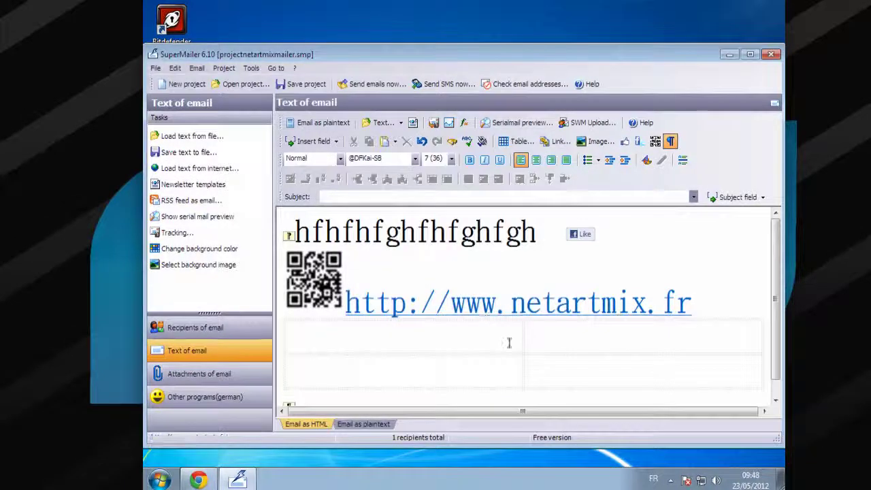
pyautogui.click(484, 341)
pyautogui.click(441, 371)
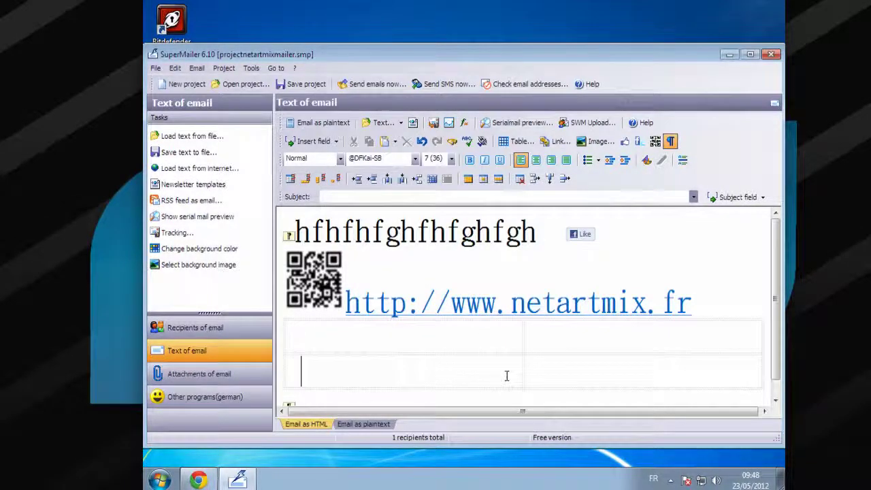
pyautogui.click(561, 366)
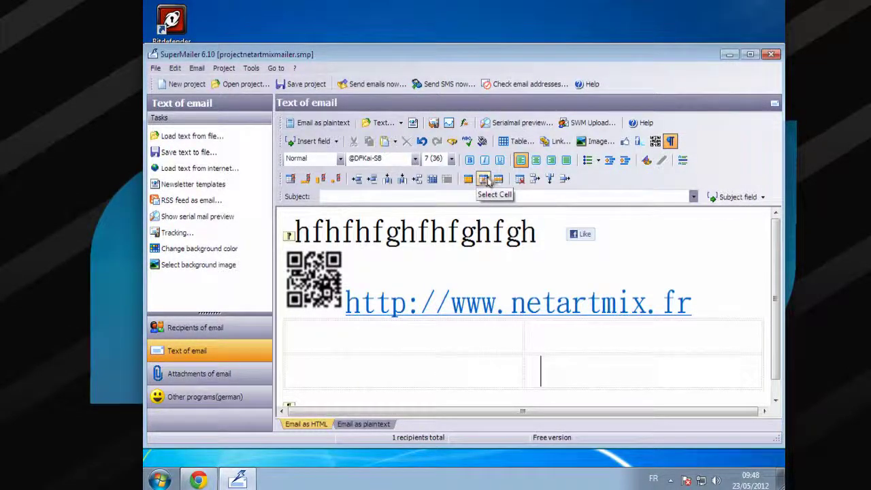
# Narrow the table to about two-thirds of the email width, then choose loading email text from file
pyautogui.click(499, 179)
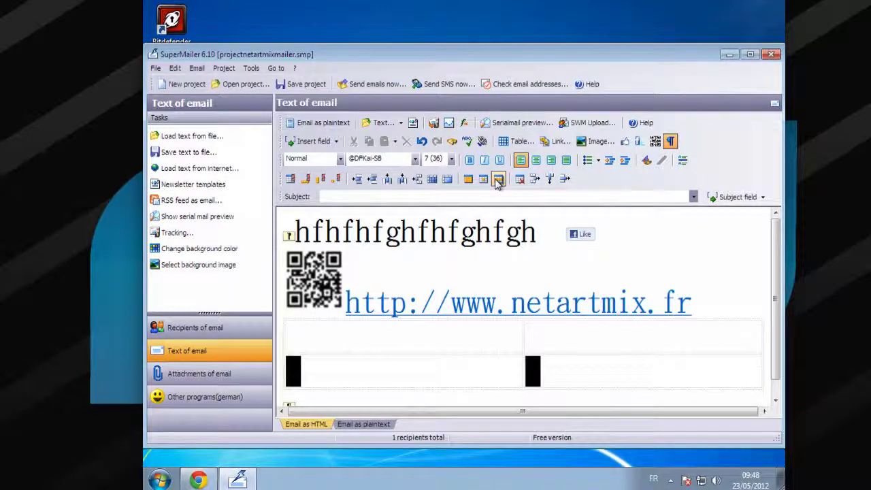
pyautogui.click(482, 180)
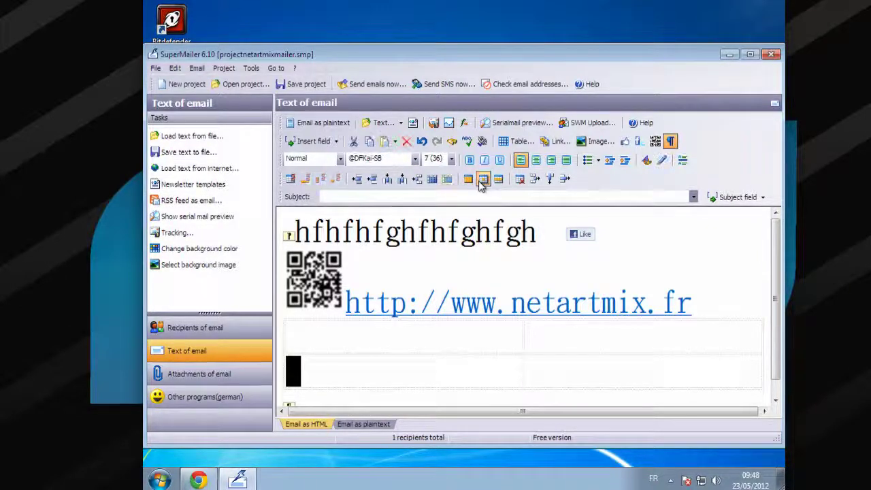
pyautogui.click(483, 179)
pyautogui.click(494, 388)
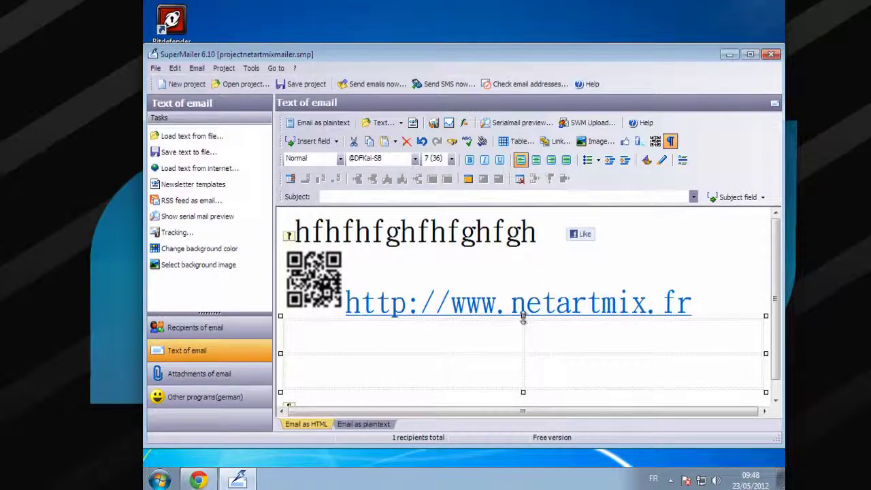
pyautogui.moveTo(524, 315); pyautogui.dragTo(522, 335)
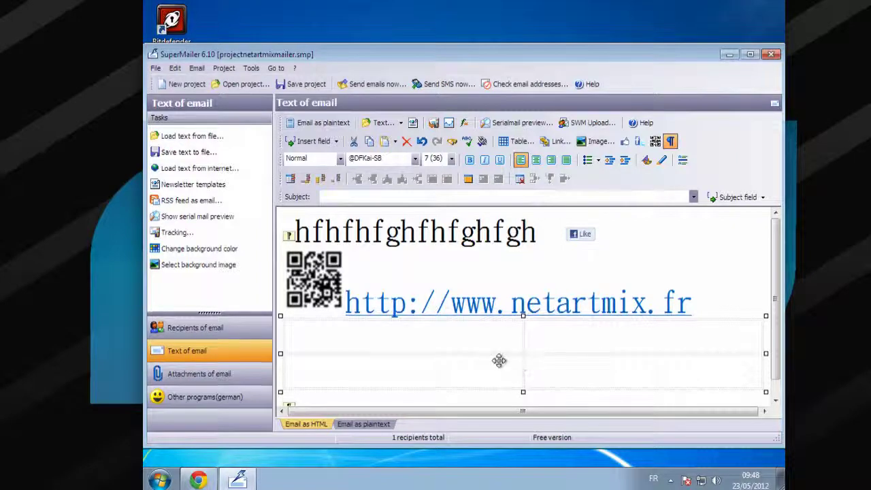
pyautogui.click(511, 407)
pyautogui.click(395, 350)
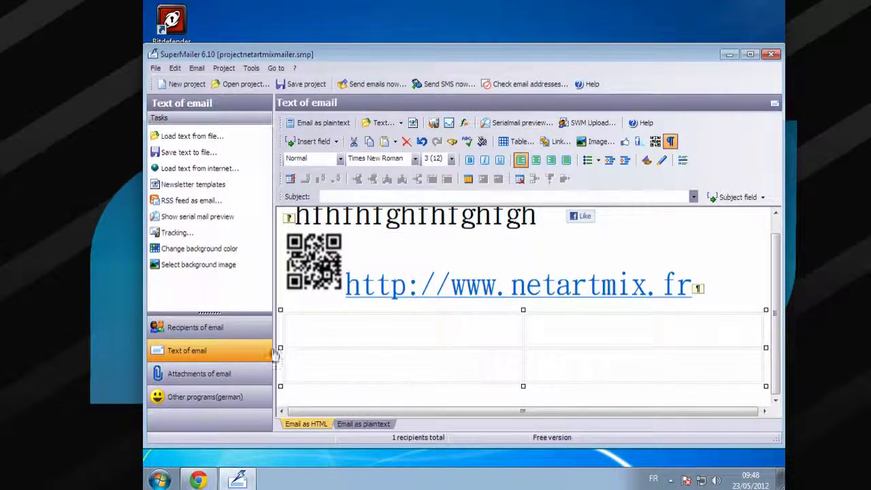
pyautogui.moveTo(285, 347); pyautogui.dragTo(413, 360)
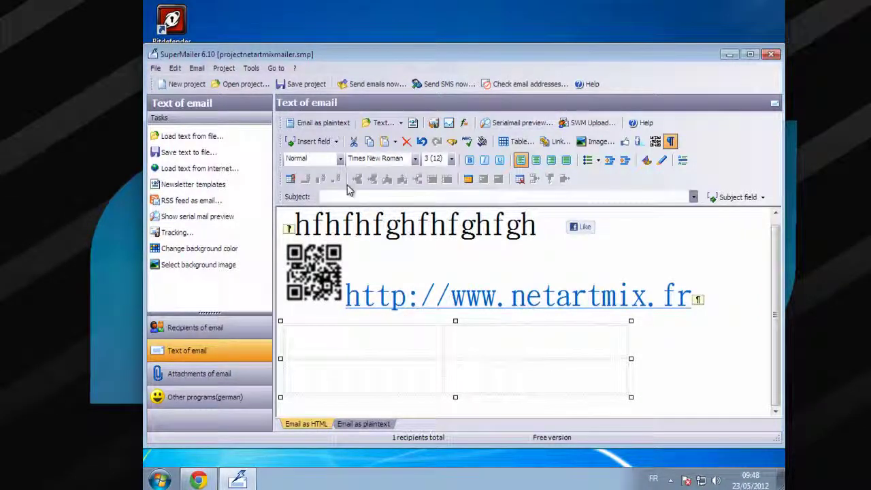
pyautogui.click(402, 129)
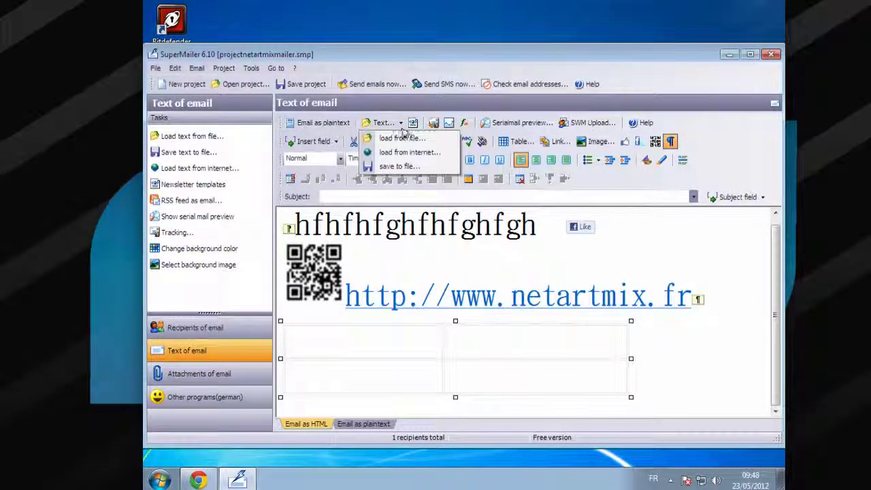
pyautogui.click(469, 124)
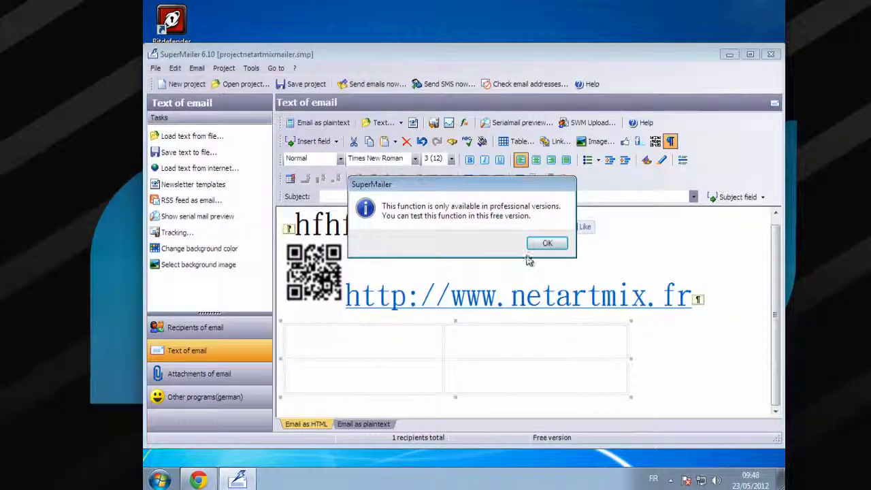
pyautogui.click(547, 244)
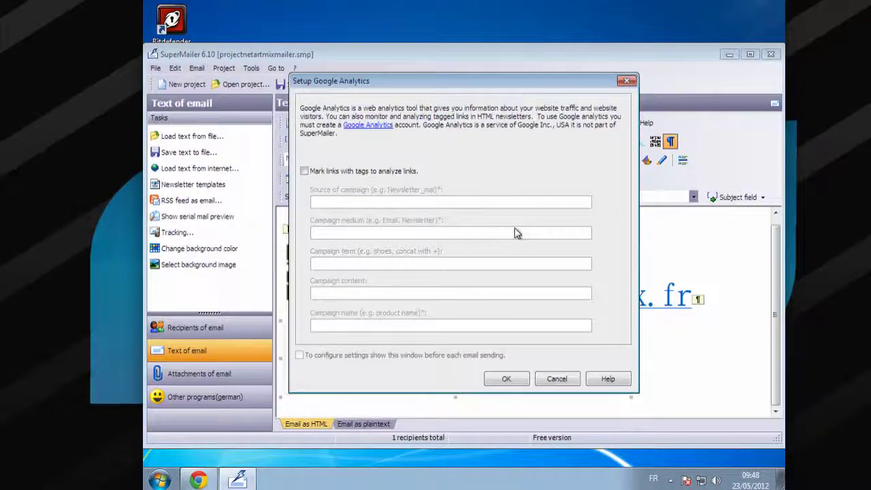
pyautogui.click(626, 82)
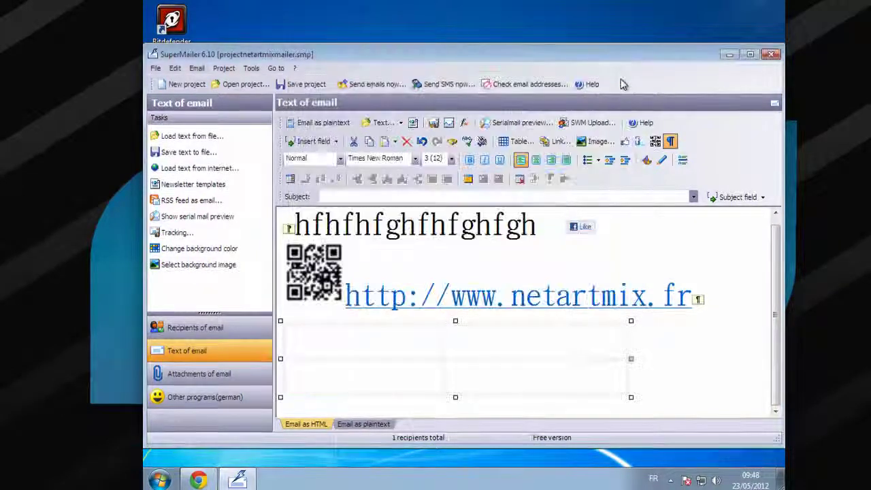
pyautogui.click(447, 123)
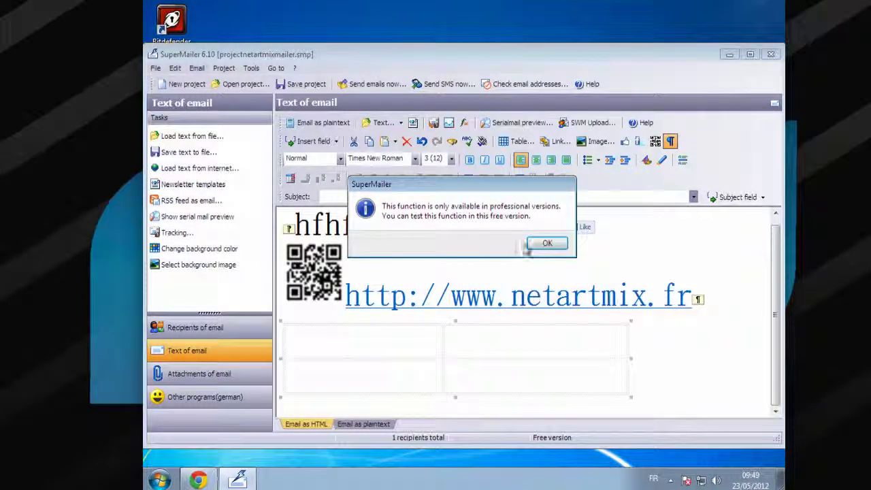
pyautogui.click(547, 243)
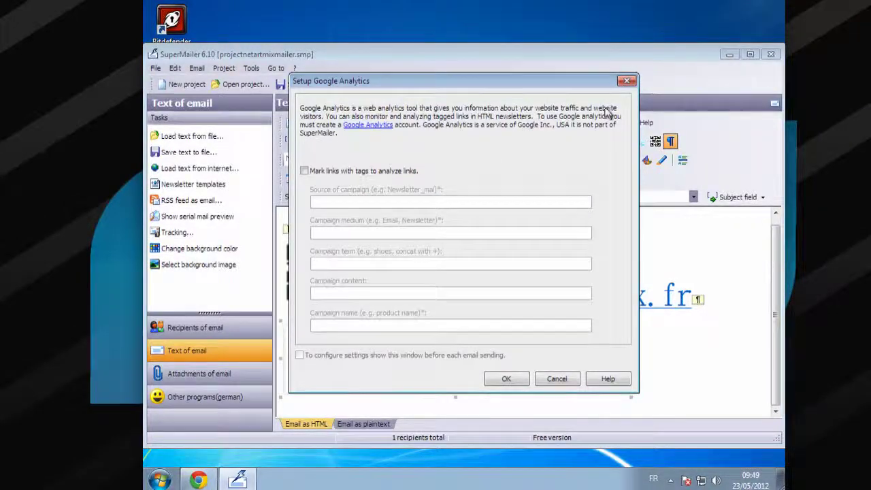
pyautogui.click(627, 81)
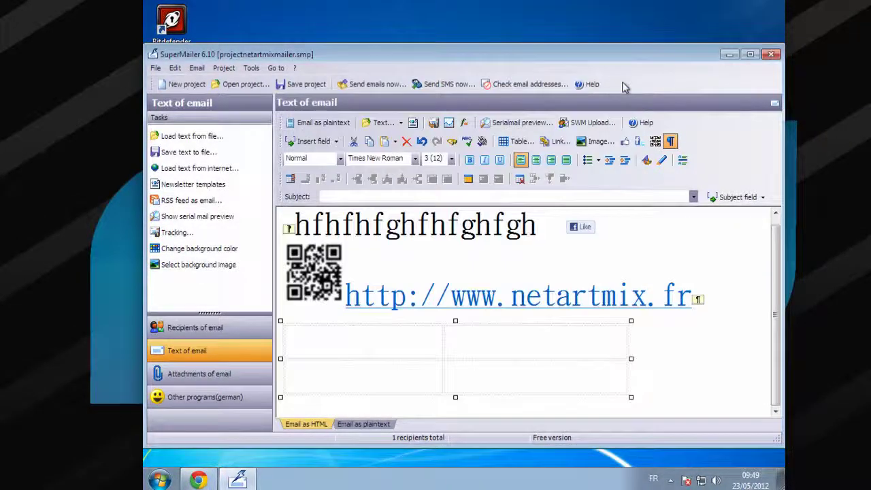
pyautogui.click(449, 124)
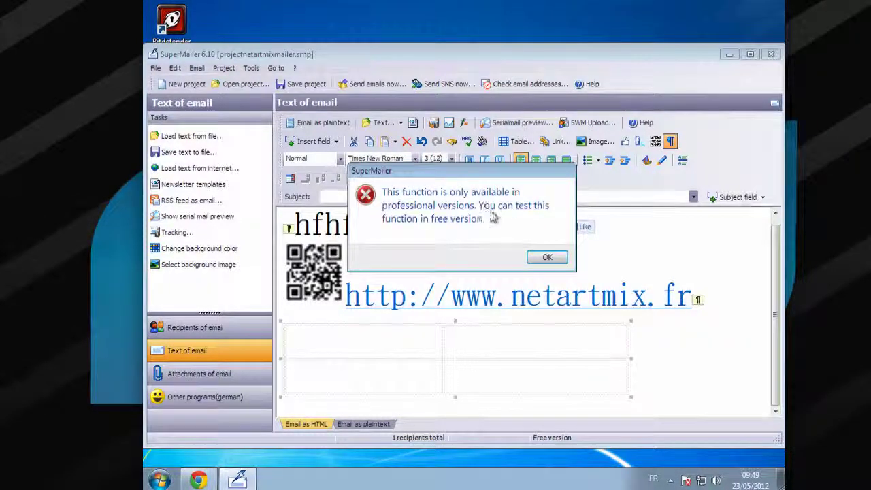
pyautogui.click(544, 257)
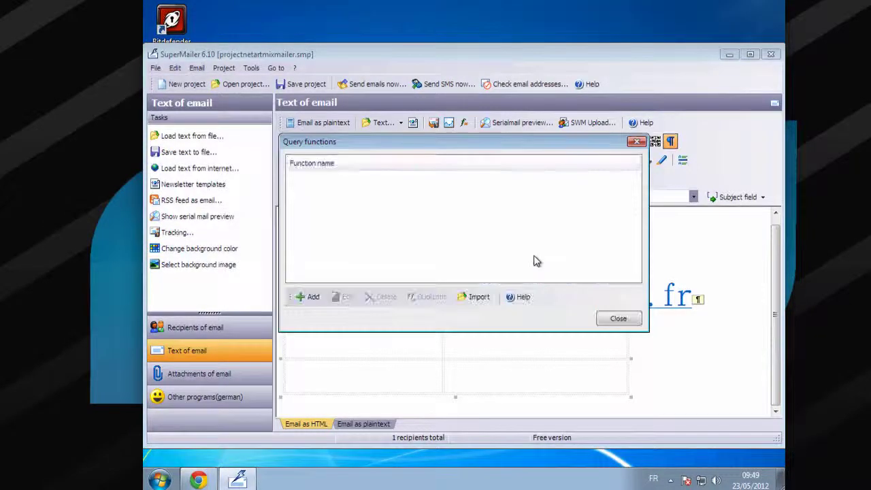
pyautogui.click(635, 143)
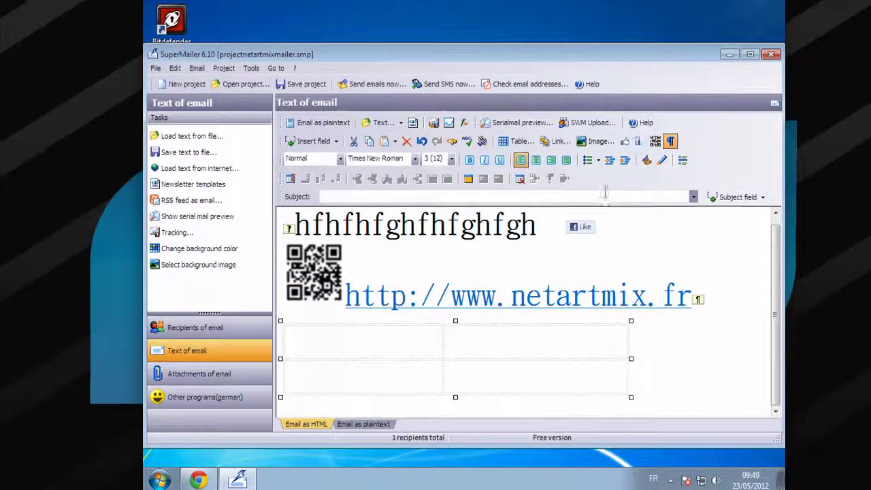
pyautogui.click(366, 425)
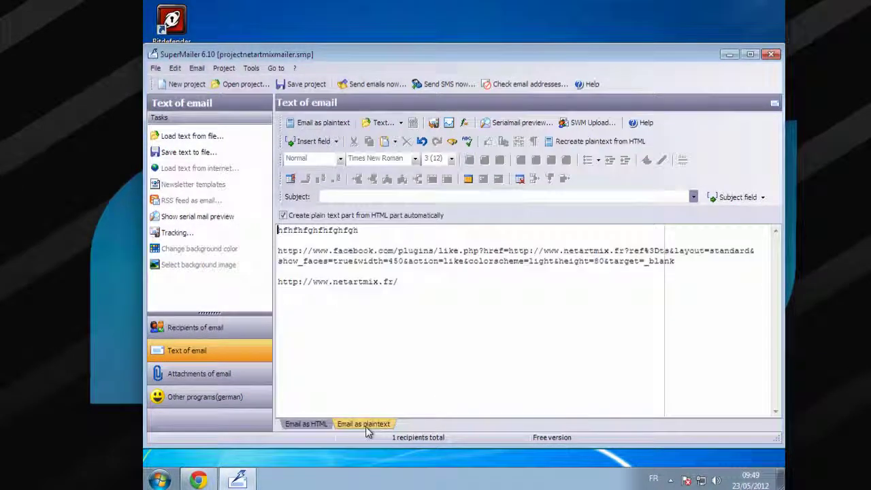
pyautogui.click(303, 425)
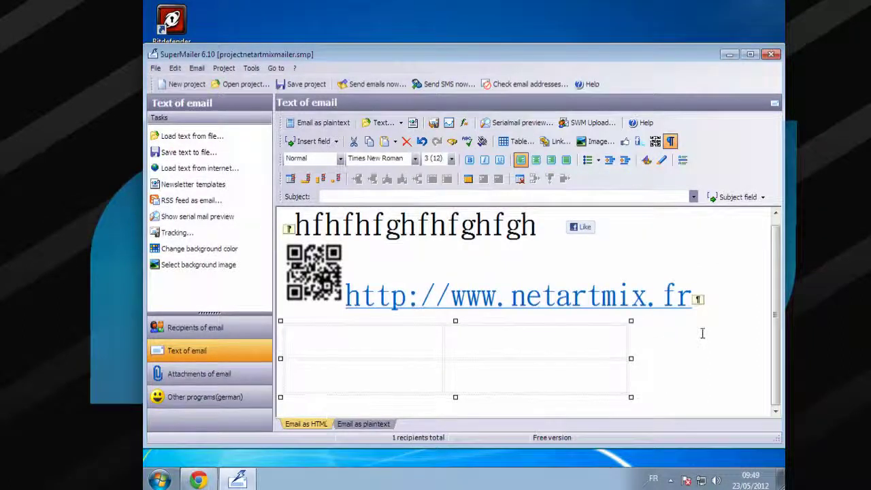
pyautogui.rightClick(703, 335)
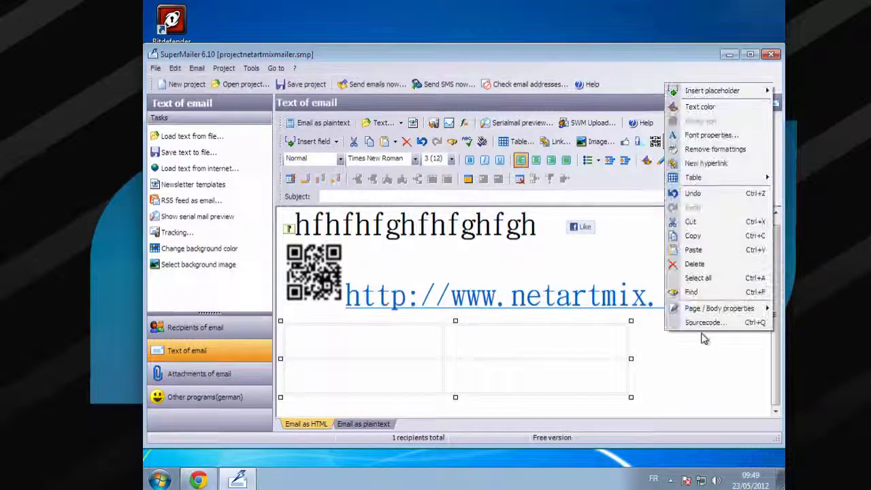
pyautogui.click(693, 389)
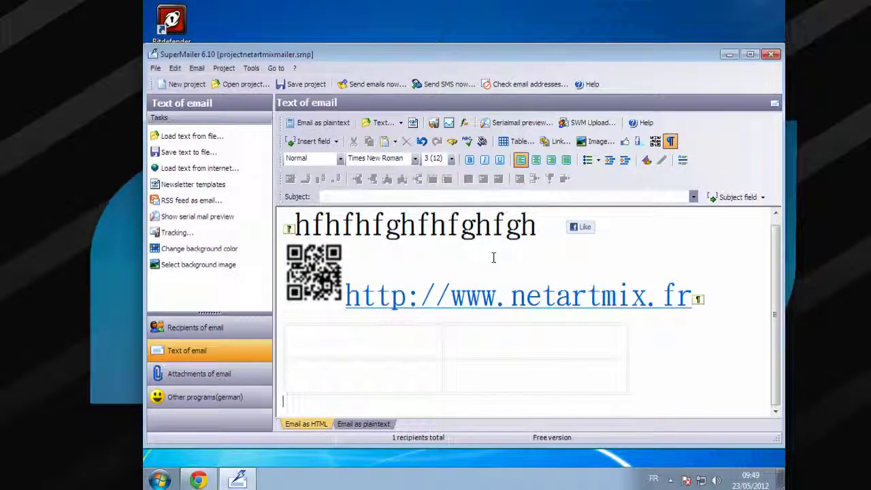
pyautogui.rightClick(667, 359)
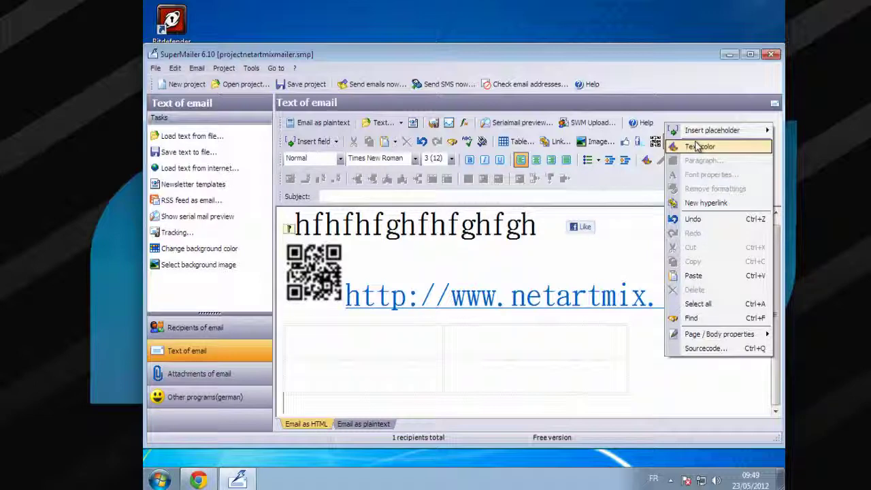
pyautogui.click(642, 229)
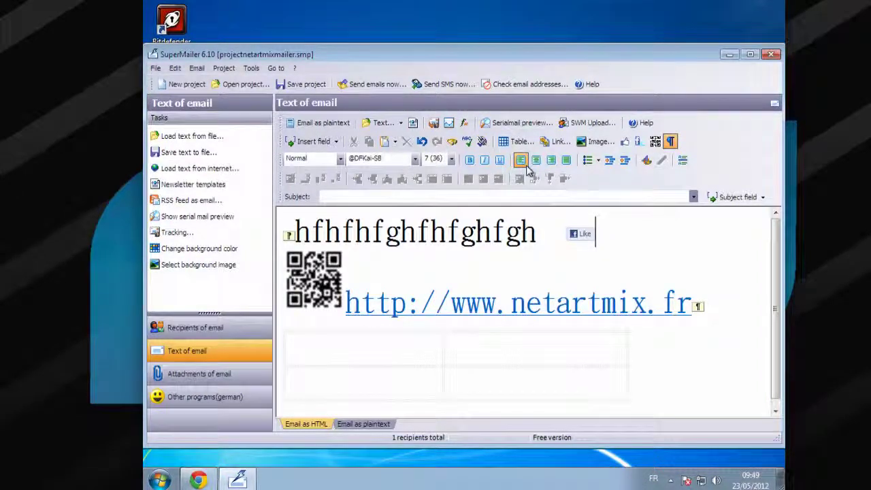
pyautogui.click(209, 264)
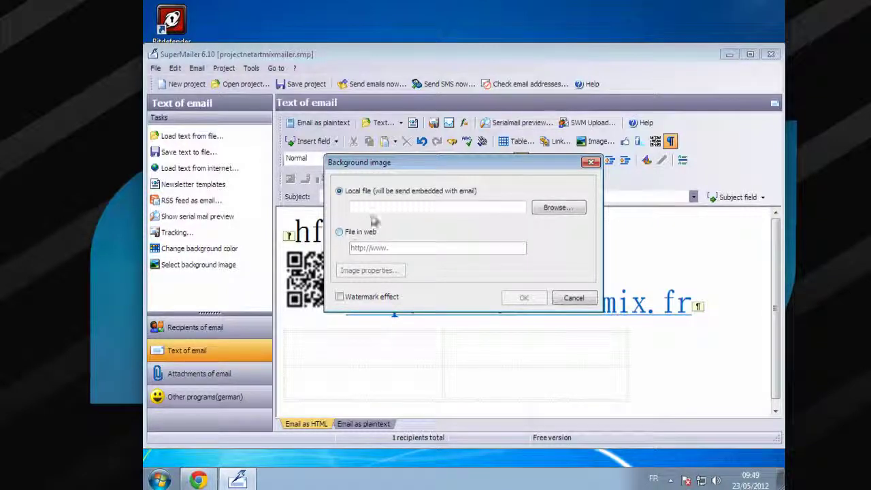
pyautogui.click(558, 208)
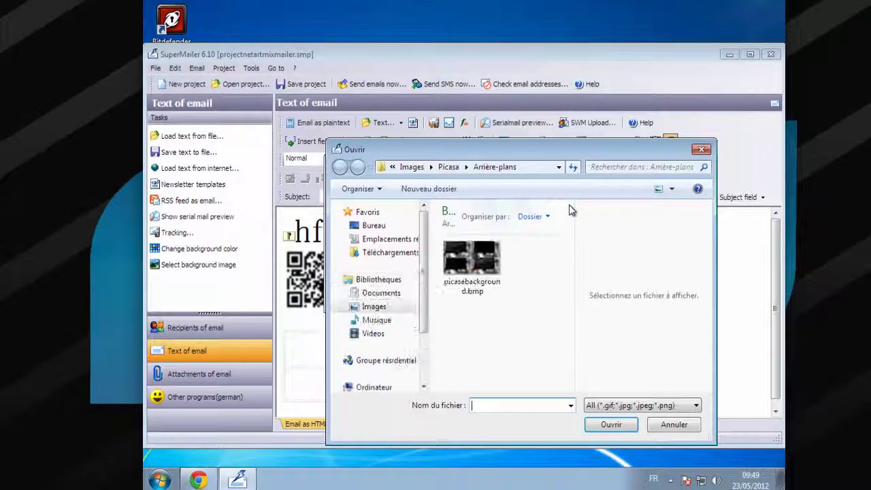
pyautogui.click(472, 262)
pyautogui.click(591, 424)
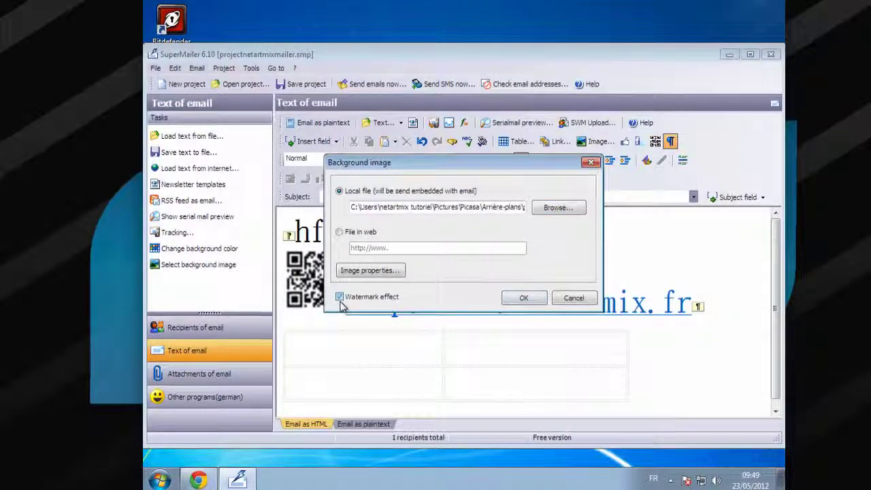
pyautogui.click(522, 298)
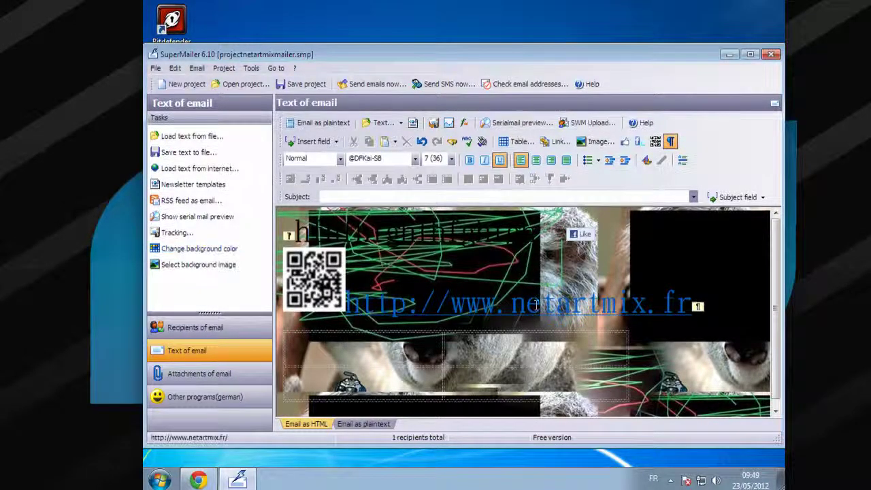
pyautogui.click(232, 266)
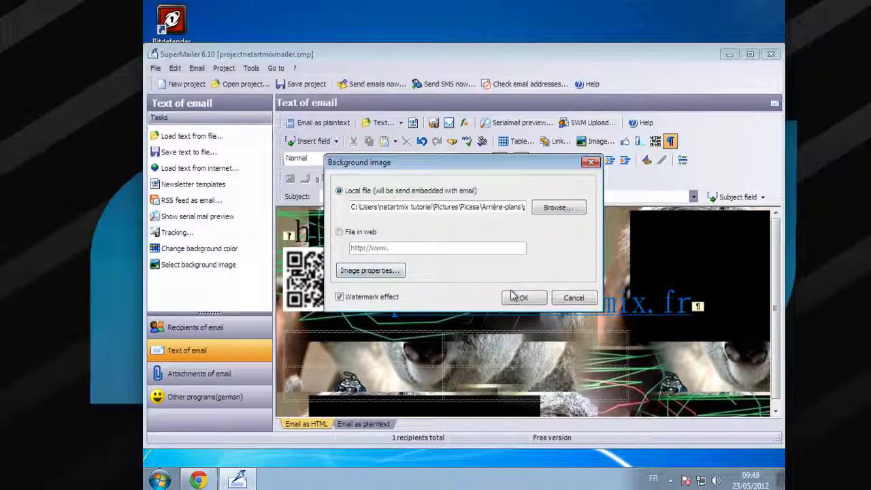
pyautogui.click(347, 233)
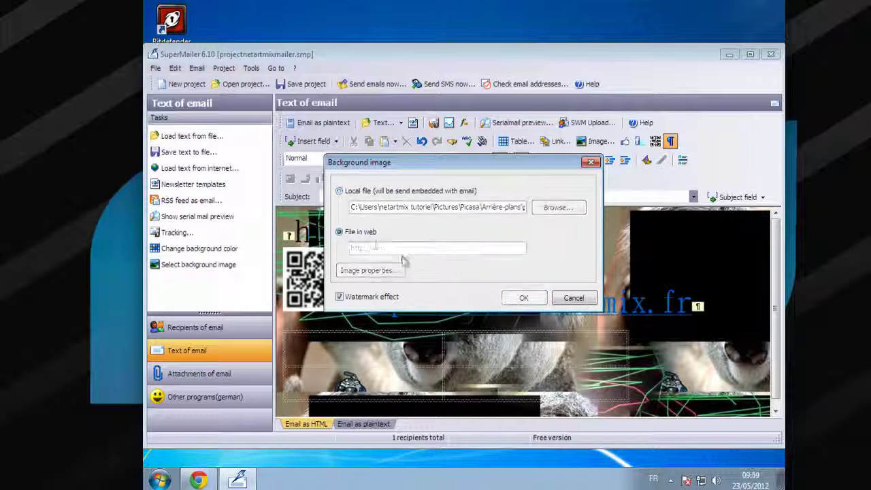
pyautogui.click(572, 299)
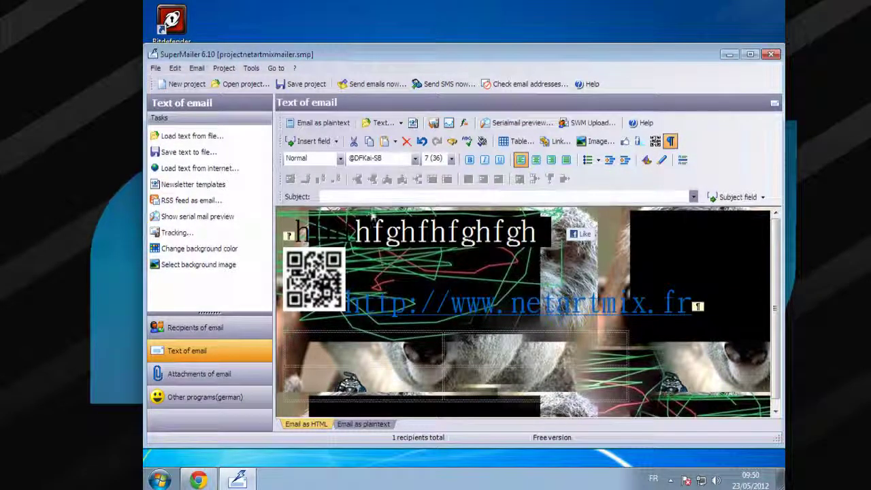
# Apply a black background colour to the email, then change it to orange
pyautogui.click(203, 250)
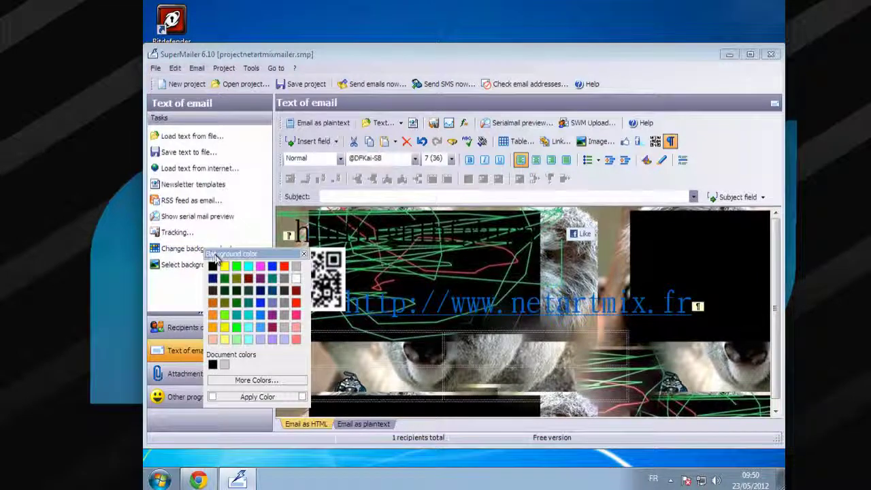
pyautogui.click(214, 267)
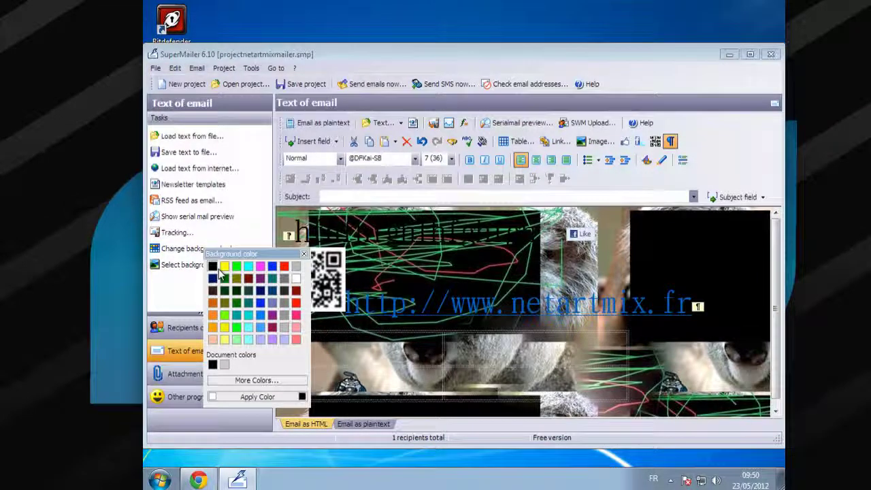
pyautogui.click(253, 397)
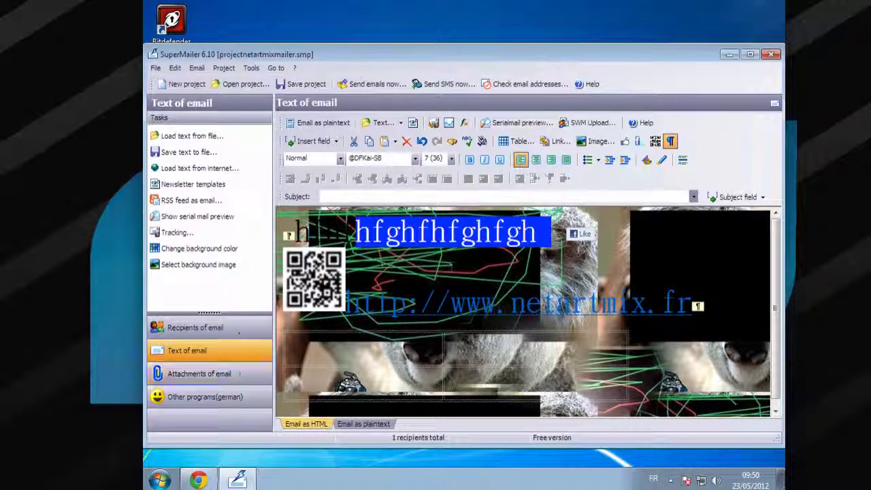
pyautogui.click(502, 373)
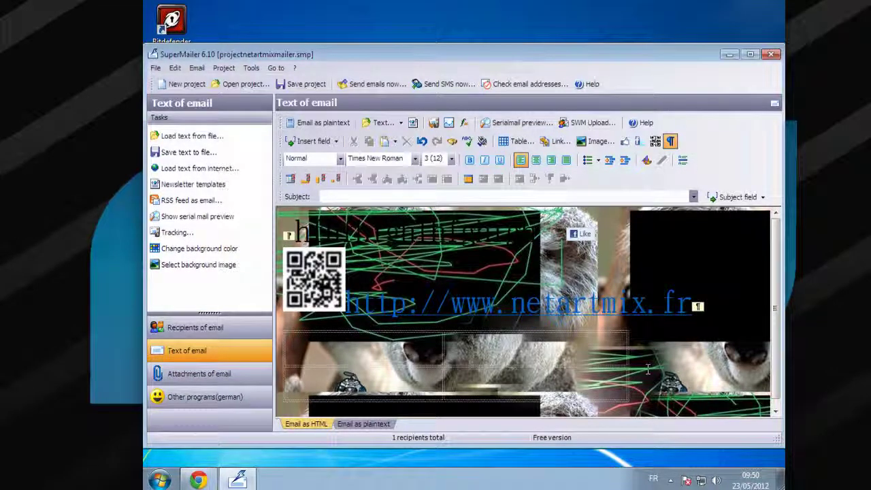
pyautogui.click(207, 249)
pyautogui.click(215, 320)
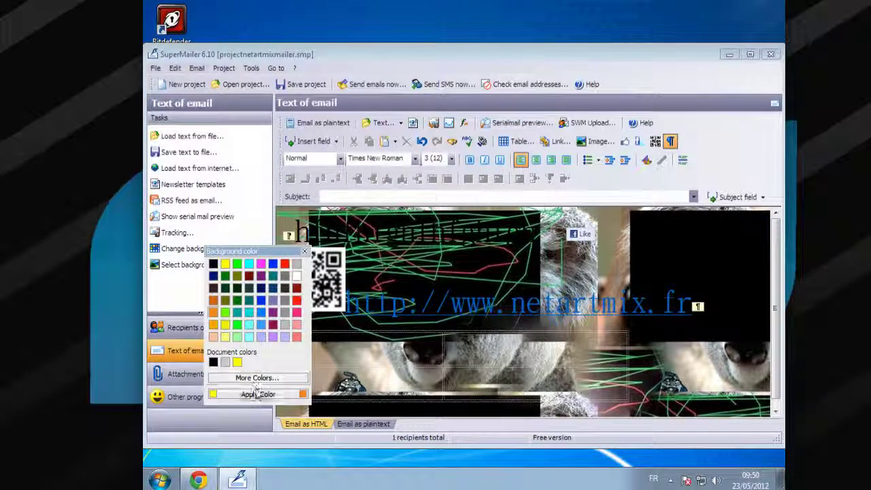
pyautogui.click(258, 394)
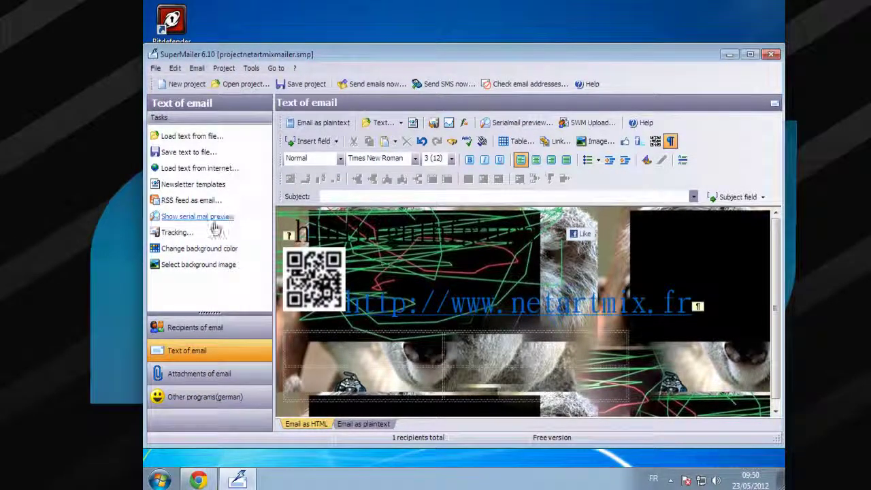
# Check the Tracking and RSS feed settings, closing both unchanged, and open Newsletter templates
pyautogui.click(179, 232)
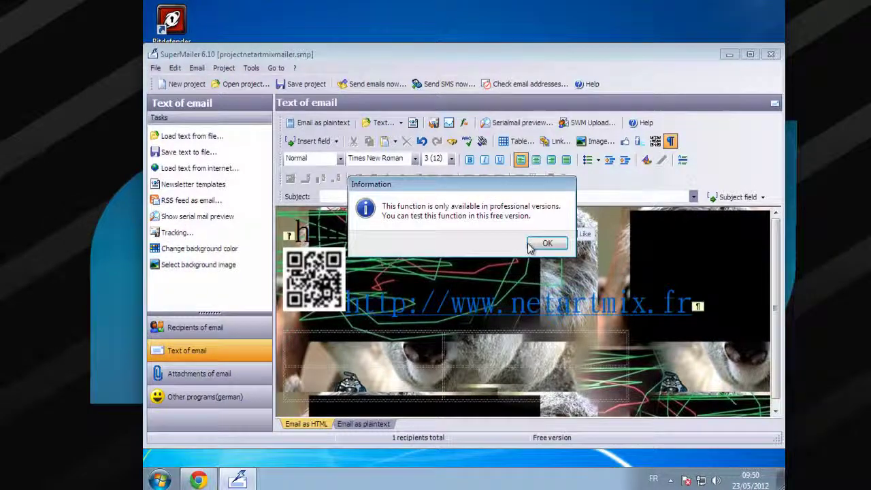
pyautogui.click(548, 244)
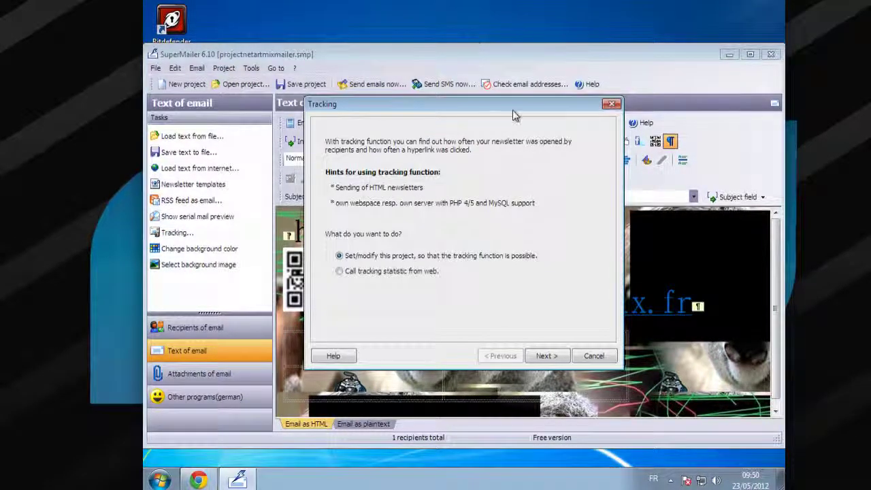
pyautogui.click(611, 104)
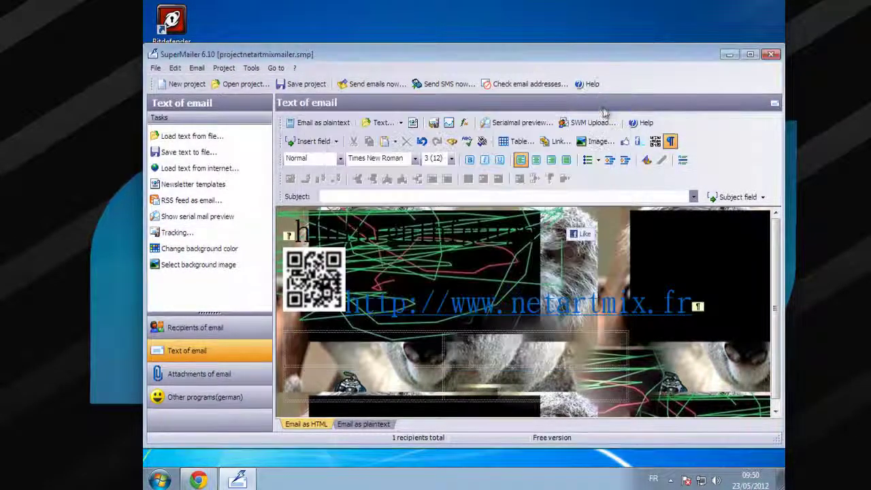
pyautogui.click(201, 202)
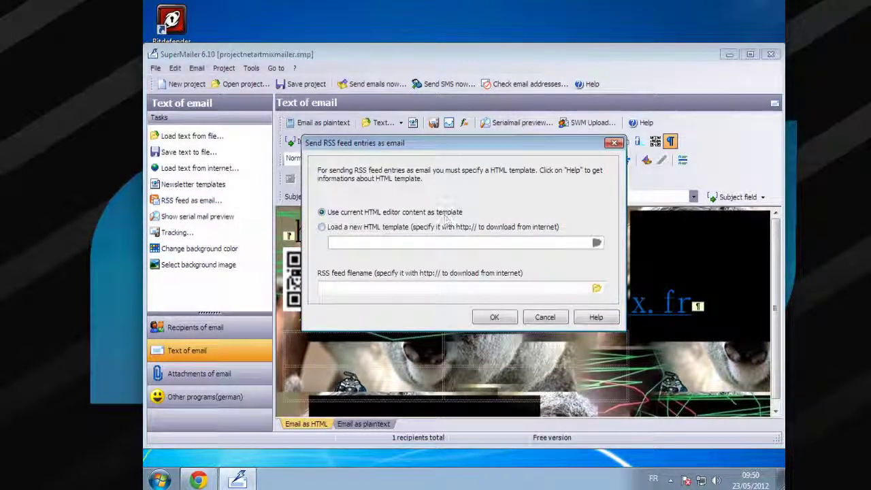
pyautogui.click(613, 144)
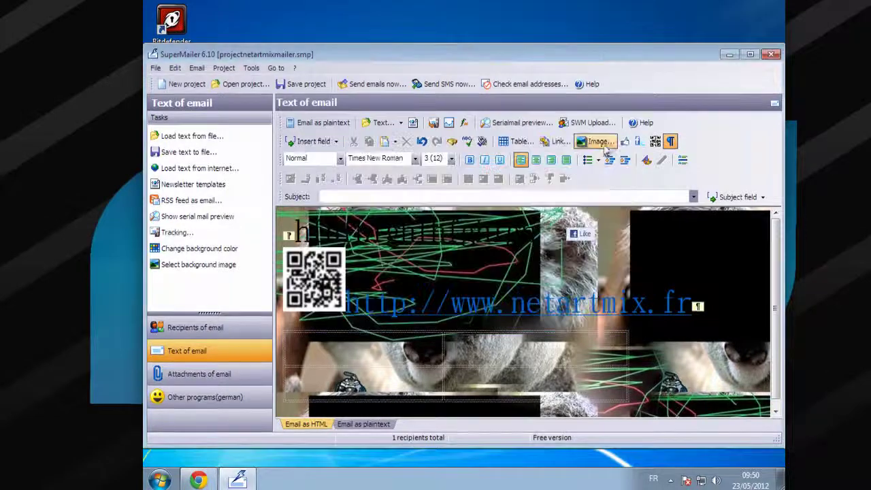
pyautogui.click(219, 184)
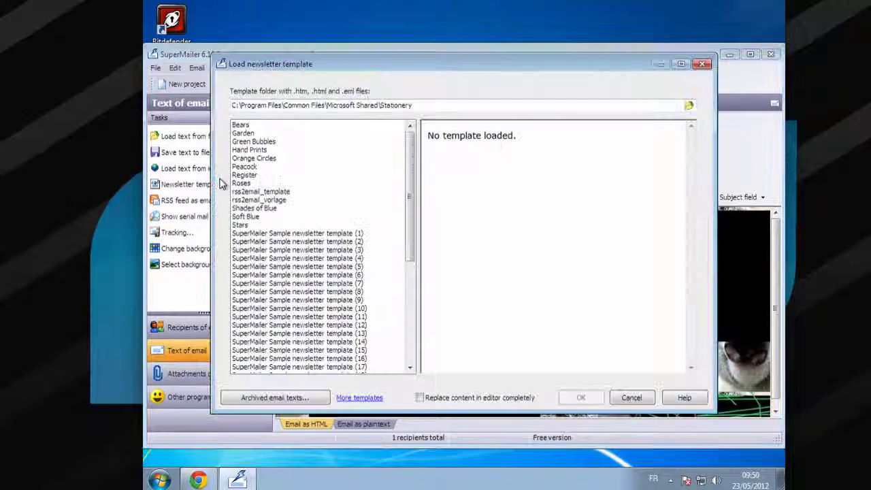
# Preview templates such as Peacock, Green Bubbles, Garden, Stars and sample templates 4, 11 and 24
pyautogui.click(334, 316)
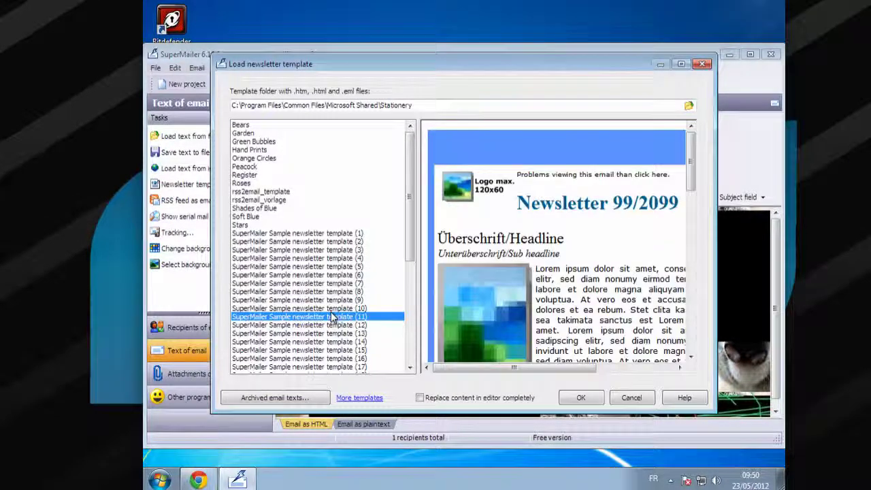
pyautogui.click(262, 168)
pyautogui.click(249, 141)
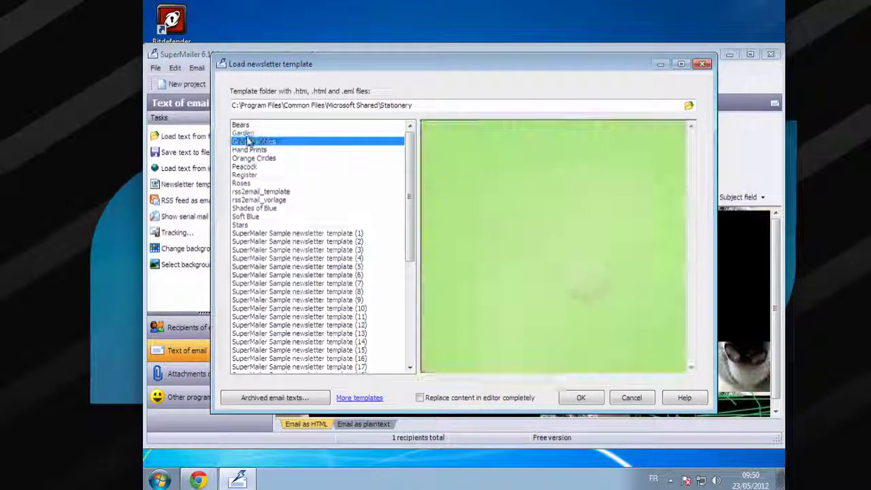
pyautogui.click(243, 133)
pyautogui.click(245, 200)
pyautogui.click(241, 225)
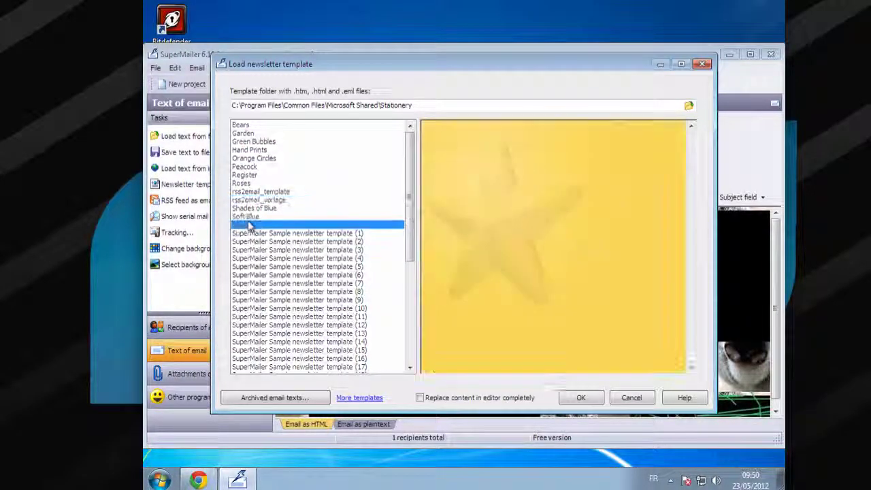
pyautogui.click(253, 259)
pyautogui.scroll(-6, 259, 262)
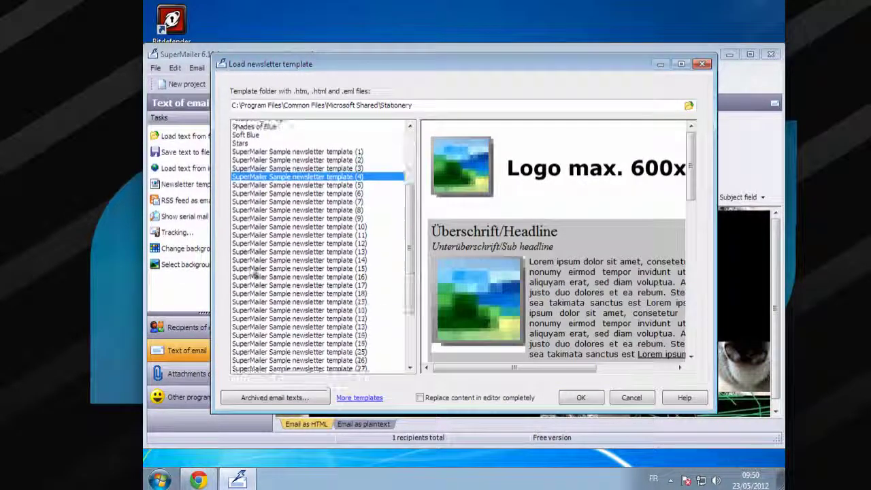
pyautogui.click(269, 275)
pyautogui.click(272, 341)
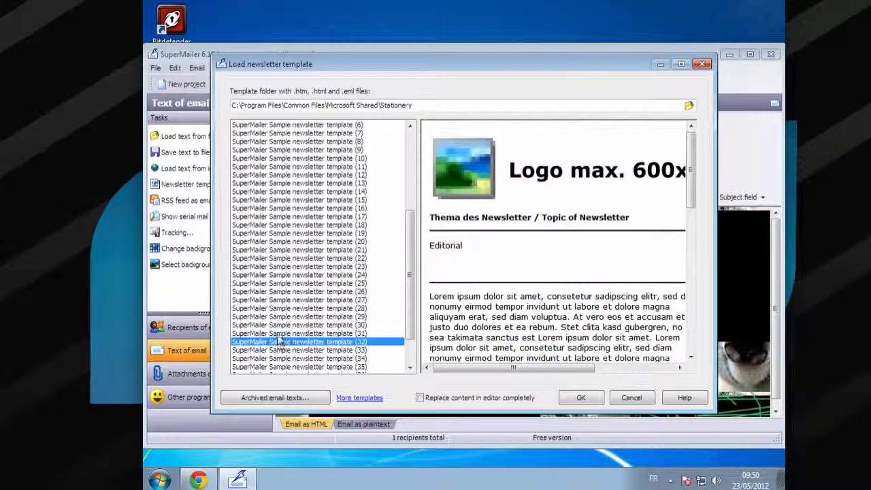
pyautogui.scroll(5, 272, 306)
# Preview Soft Blue, Shades of Blue, Register and Hand Prints, then load SuperMailer Sample newsletter template (39)
pyautogui.click(271, 192)
pyautogui.click(262, 183)
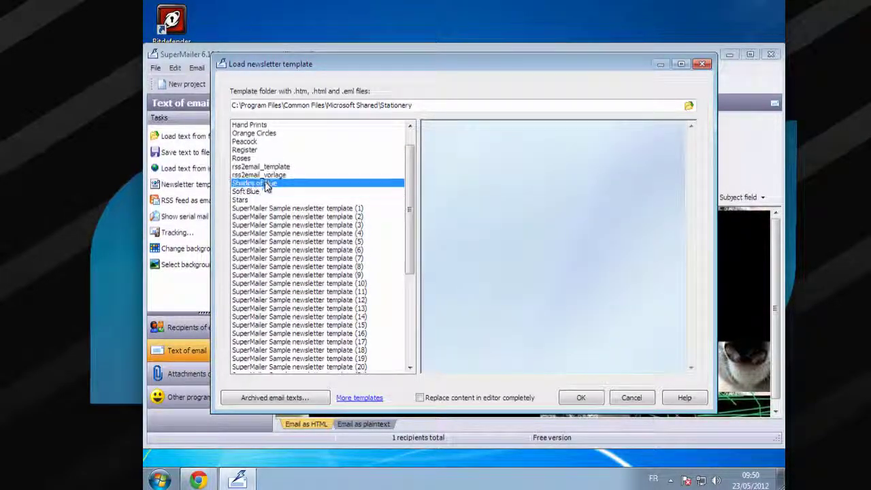
pyautogui.click(258, 166)
pyautogui.click(250, 150)
pyautogui.click(249, 142)
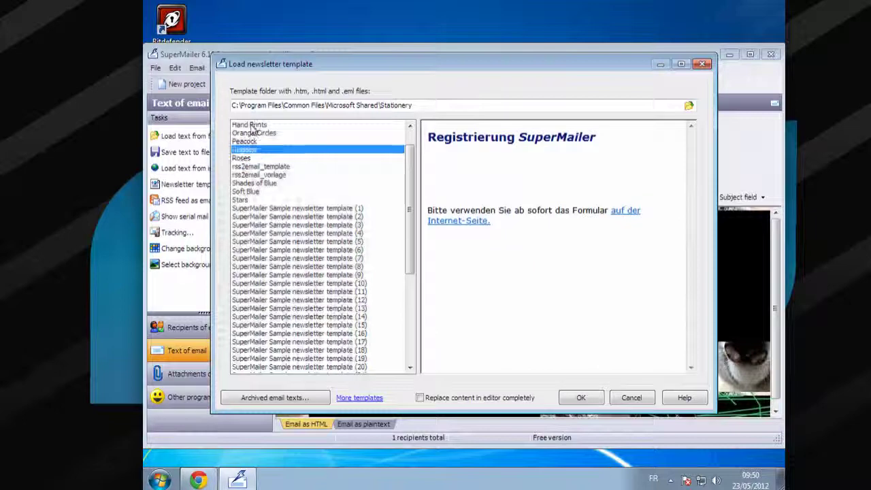
pyautogui.click(251, 124)
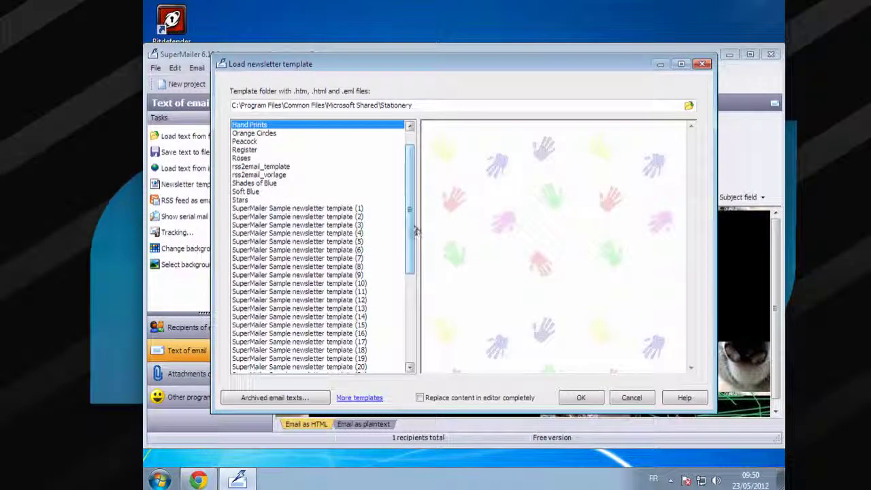
pyautogui.moveTo(412, 229); pyautogui.dragTo(407, 317)
pyautogui.click(381, 358)
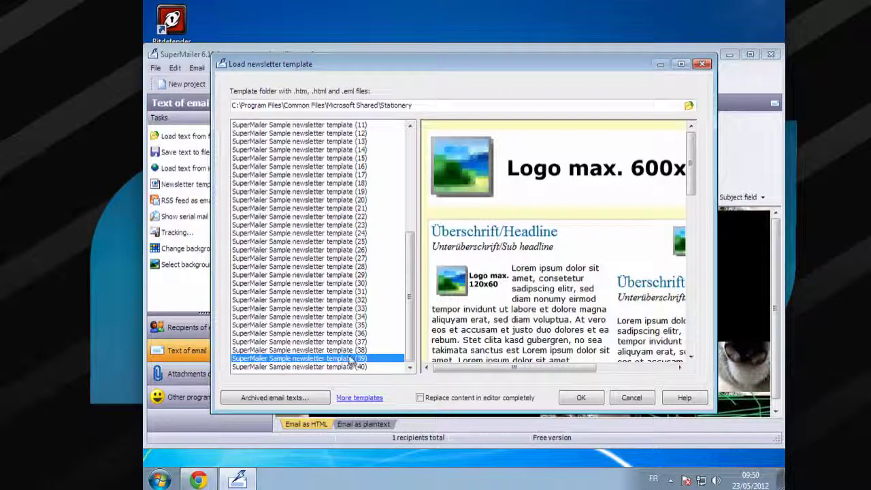
pyautogui.click(581, 399)
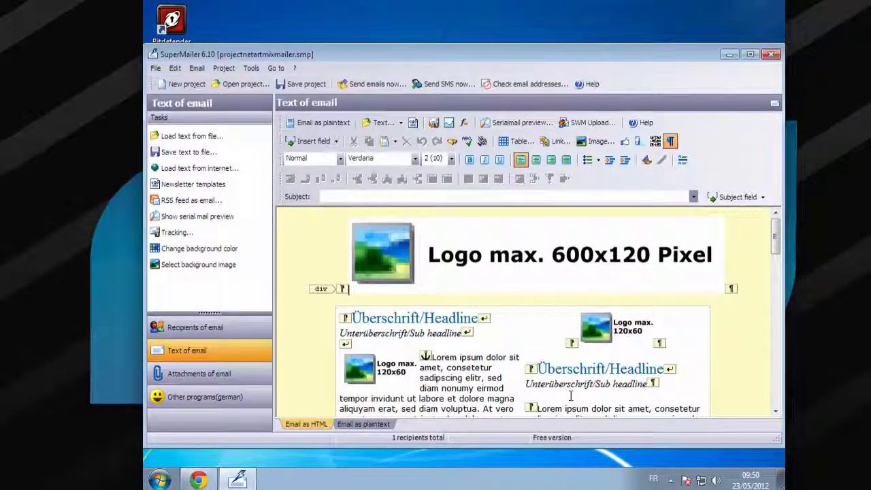